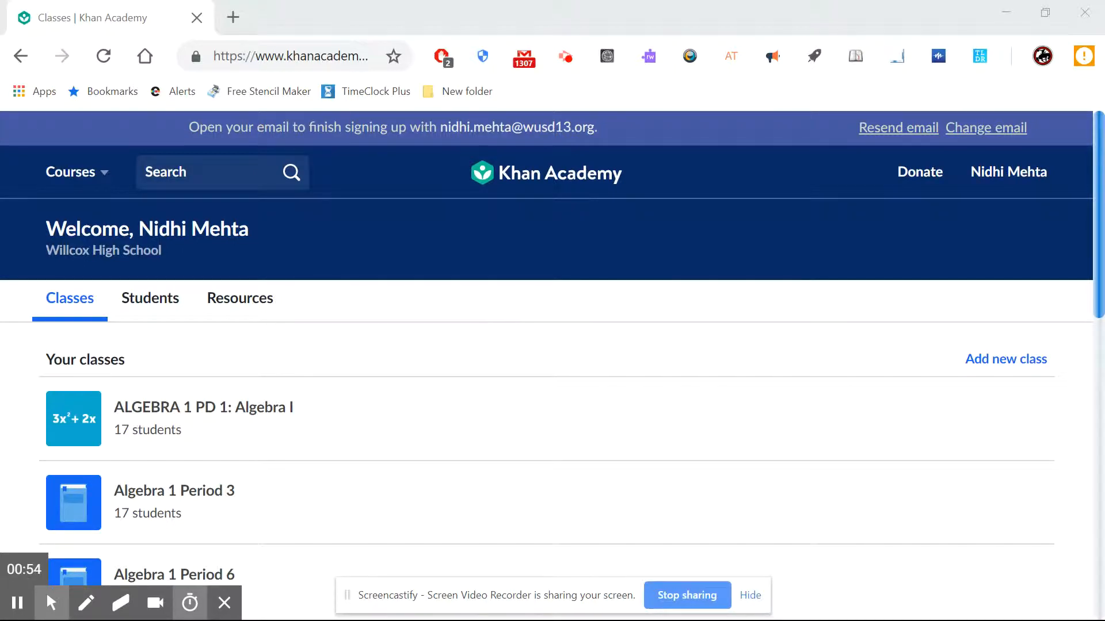
{"action": "scroll", "coordinate": [546, 365], "scroll_direction": "down", "scroll_amount": 2}
{"action": "scroll", "coordinate": [546, 366], "scroll_direction": "up", "scroll_amount": 1}
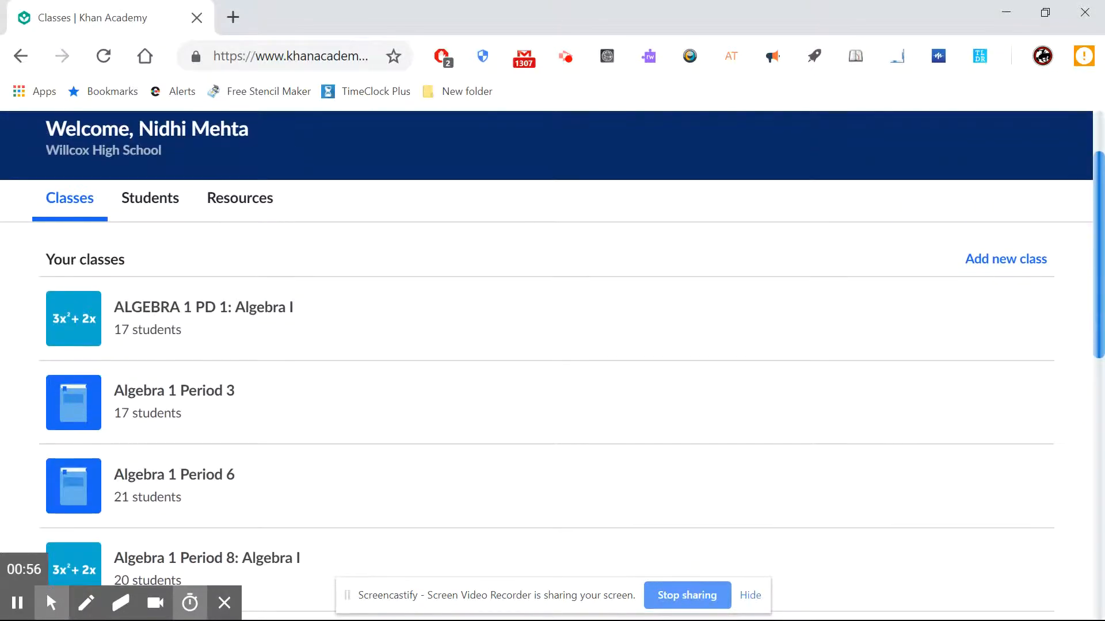
{"action": "scroll", "coordinate": [546, 366], "scroll_direction": "up", "scroll_amount": 2}
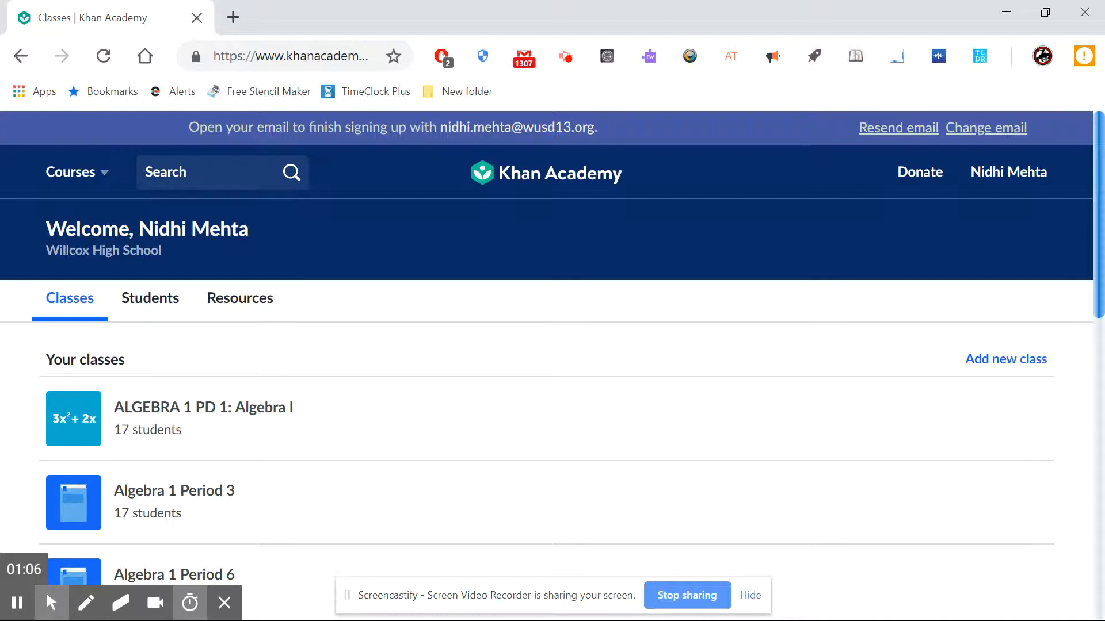
Step: Circle the Courses menu in red with the annotation pen, then return to the normal pointer
{"action": "left_click", "coordinate": [86, 602]}
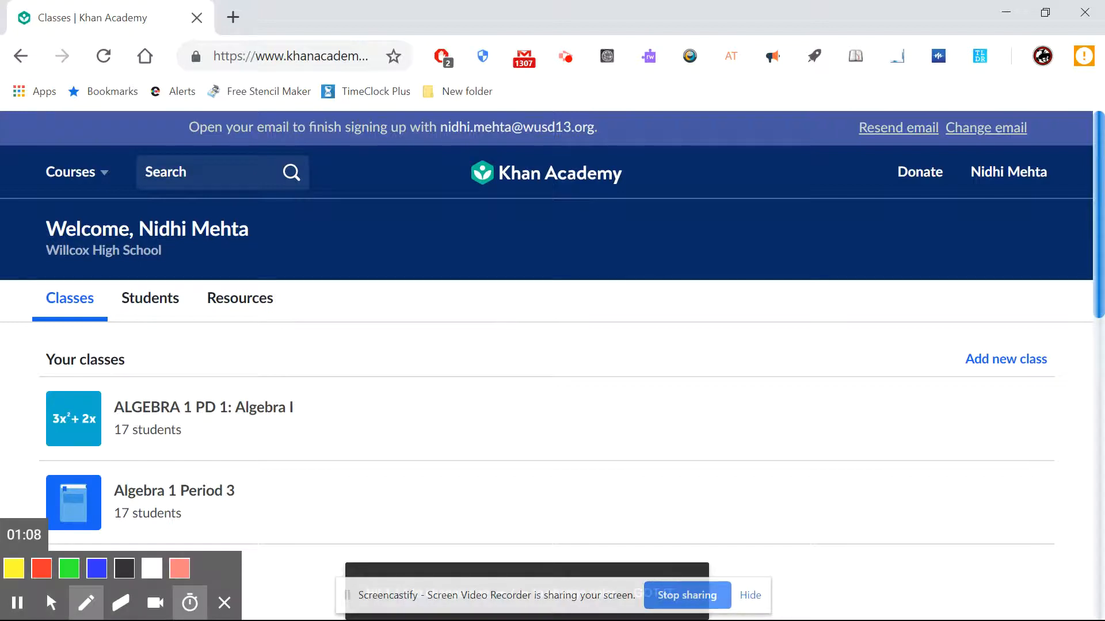
{"action": "mouse_move", "coordinate": [46, 151]}
{"action": "left_mouse_down"}
{"action": "mouse_move", "coordinate": [87, 138]}
{"action": "mouse_move", "coordinate": [11, 199]}
{"action": "left_mouse_up"}
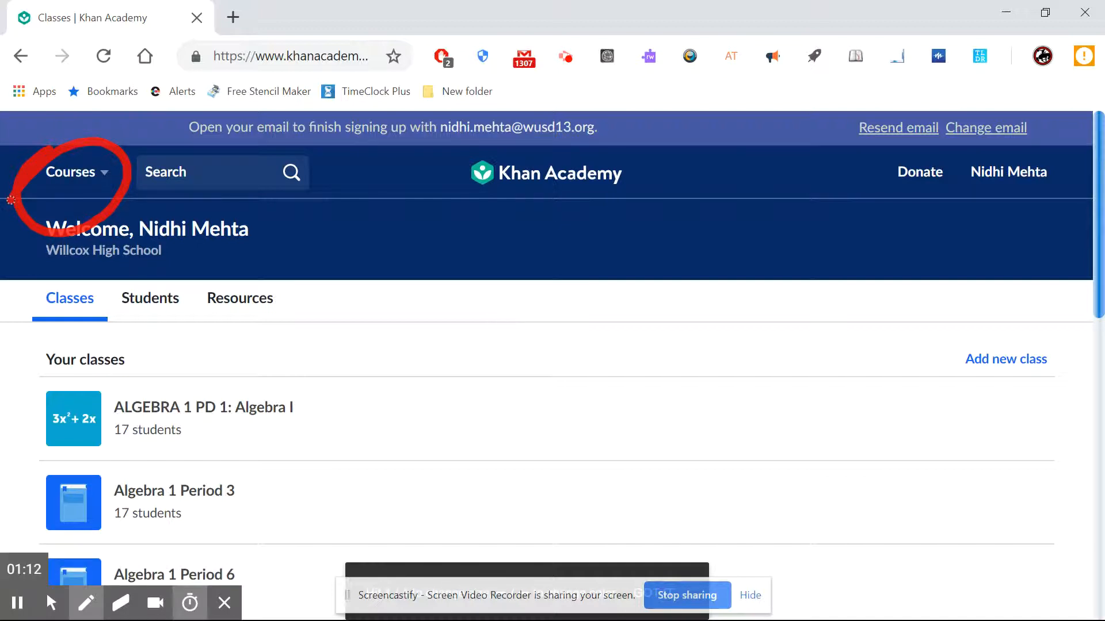
{"action": "left_click", "coordinate": [51, 603]}
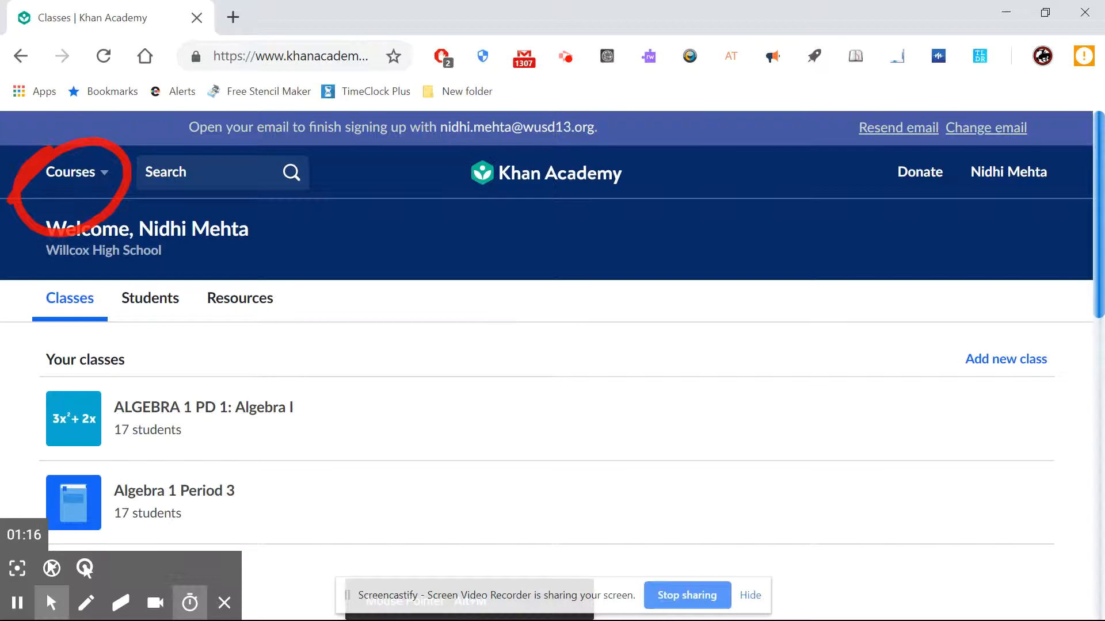
Step: Look through the full catalogue of available courses, from math and science to test prep and college and careers
{"action": "left_click", "coordinate": [70, 172]}
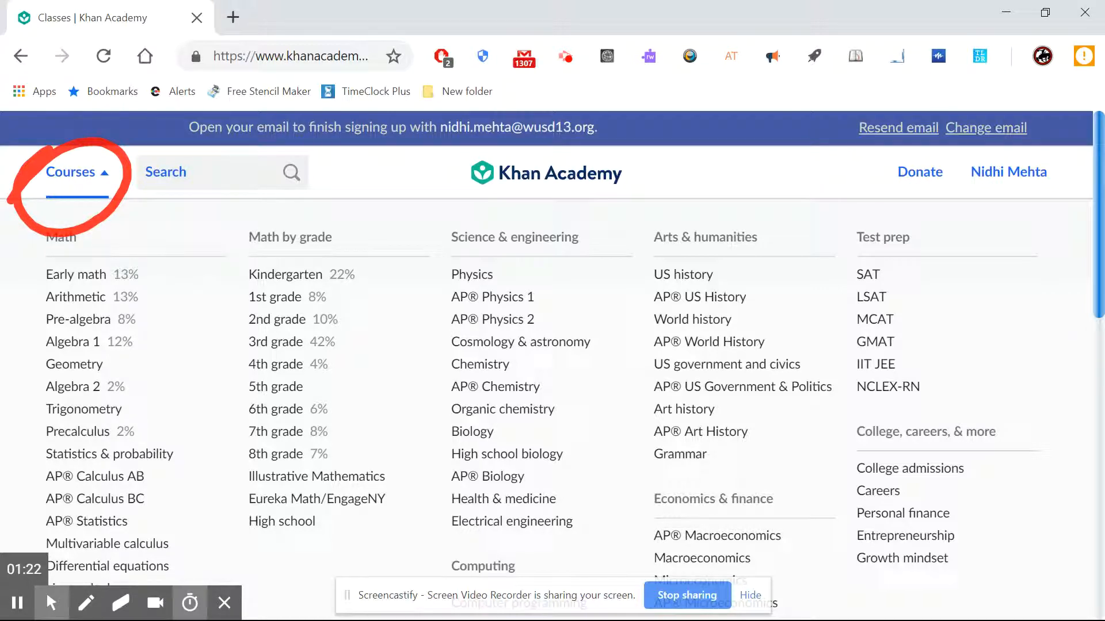
{"action": "scroll", "coordinate": [553, 362], "scroll_direction": "down", "scroll_amount": 4}
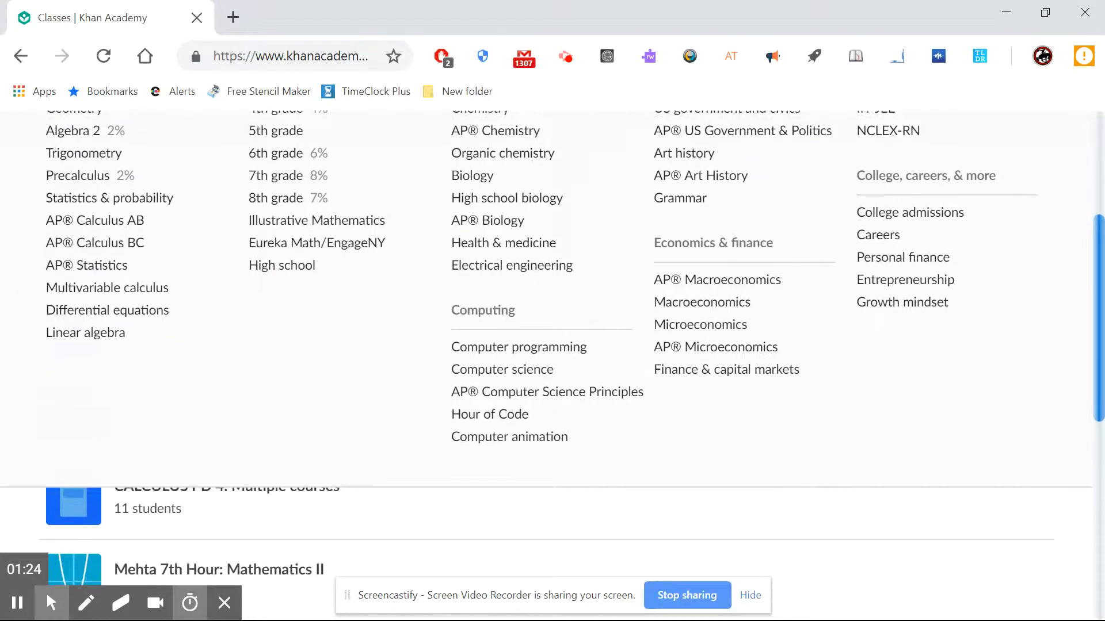
{"action": "scroll", "coordinate": [552, 368], "scroll_direction": "up", "scroll_amount": 2}
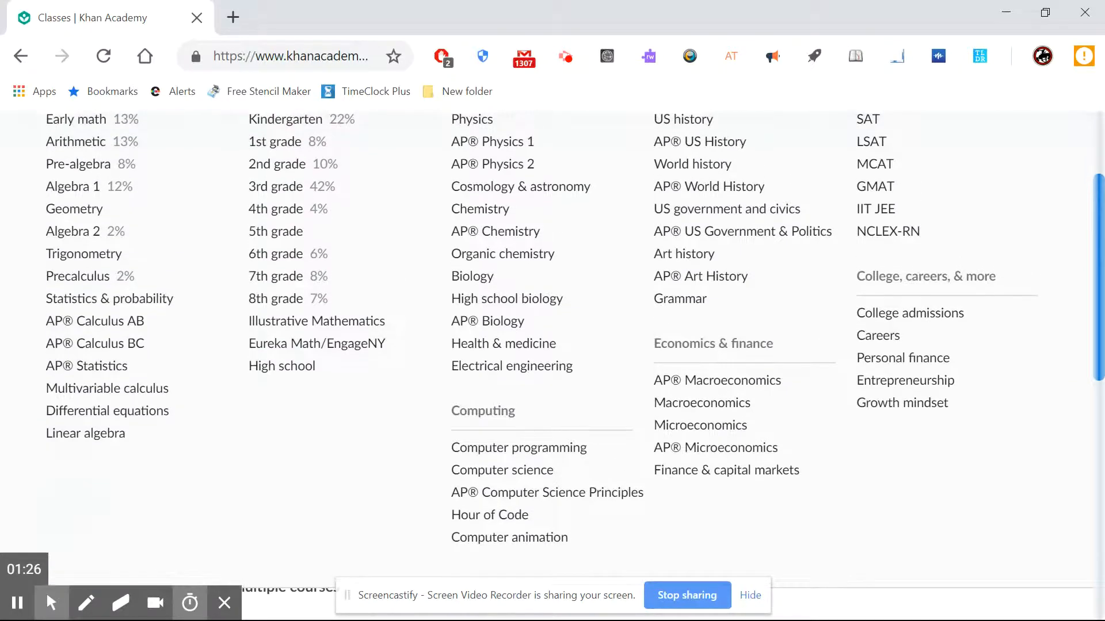
{"action": "scroll", "coordinate": [552, 363], "scroll_direction": "down", "scroll_amount": 1}
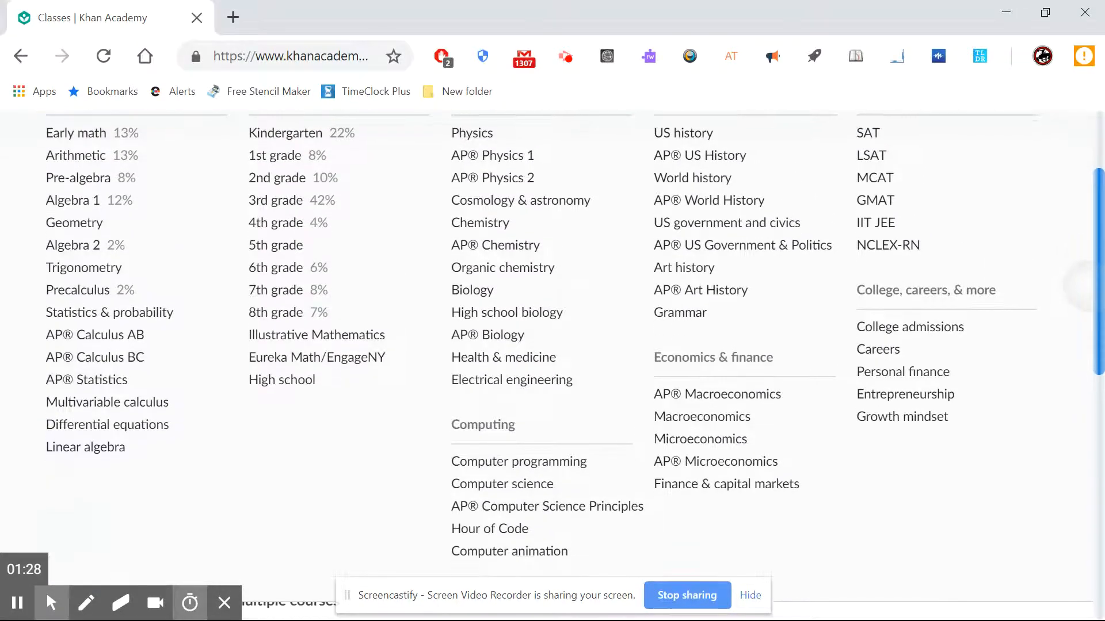
{"action": "scroll", "coordinate": [553, 363], "scroll_direction": "up", "scroll_amount": 1}
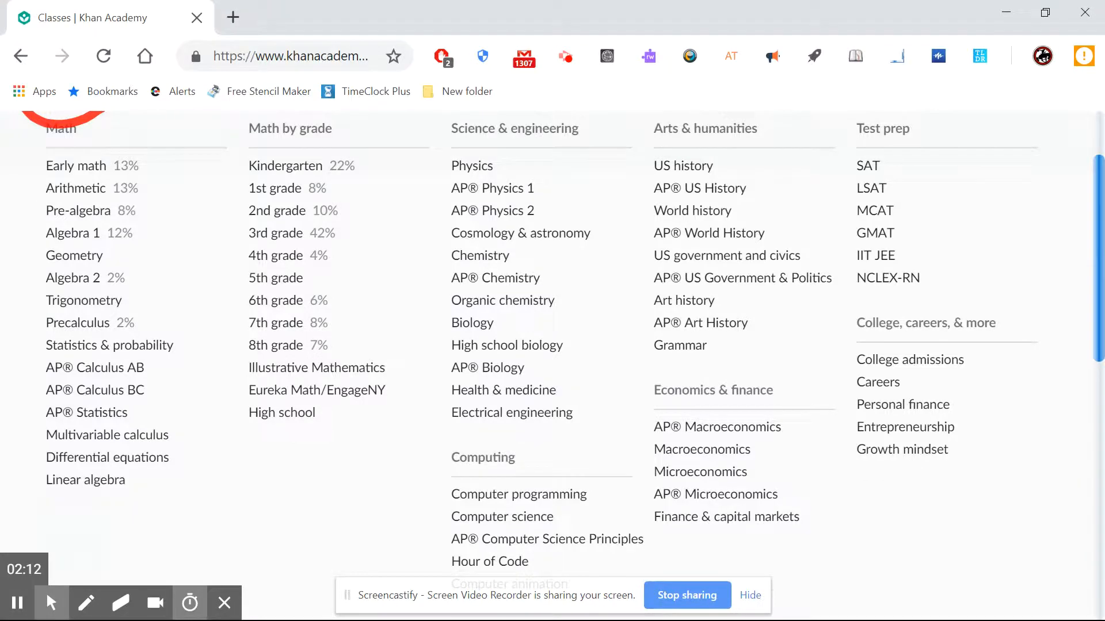
{"action": "scroll", "coordinate": [547, 368], "scroll_direction": "down", "scroll_amount": 5}
{"action": "scroll", "coordinate": [547, 362], "scroll_direction": "up", "scroll_amount": 7}
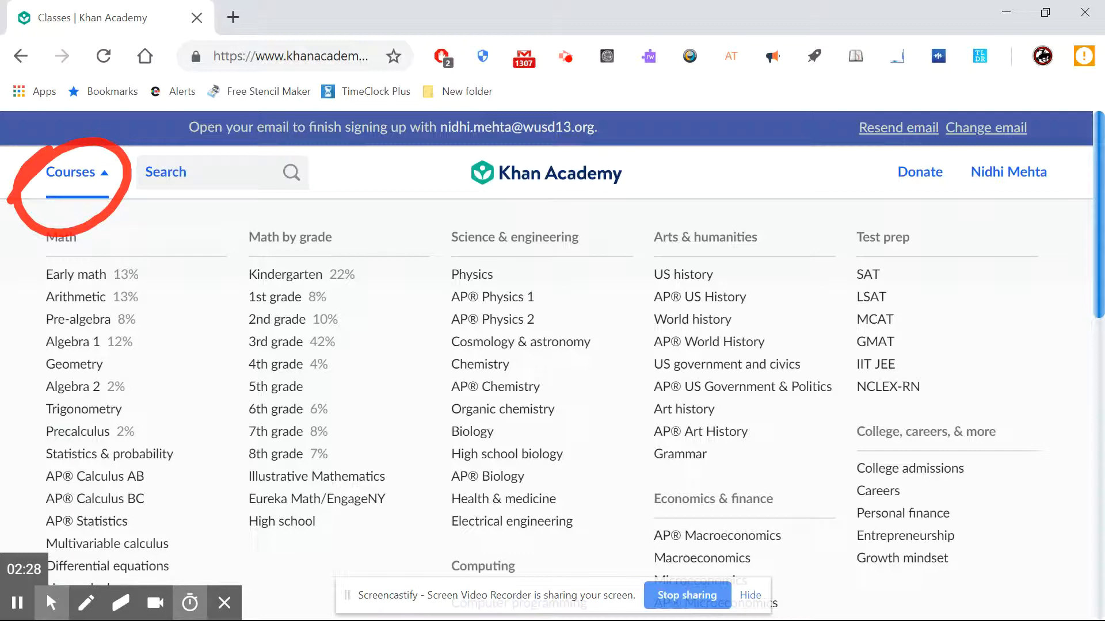
Step: Erase the red circle around Courses and return to the normal pointer
{"action": "left_click", "coordinate": [120, 603]}
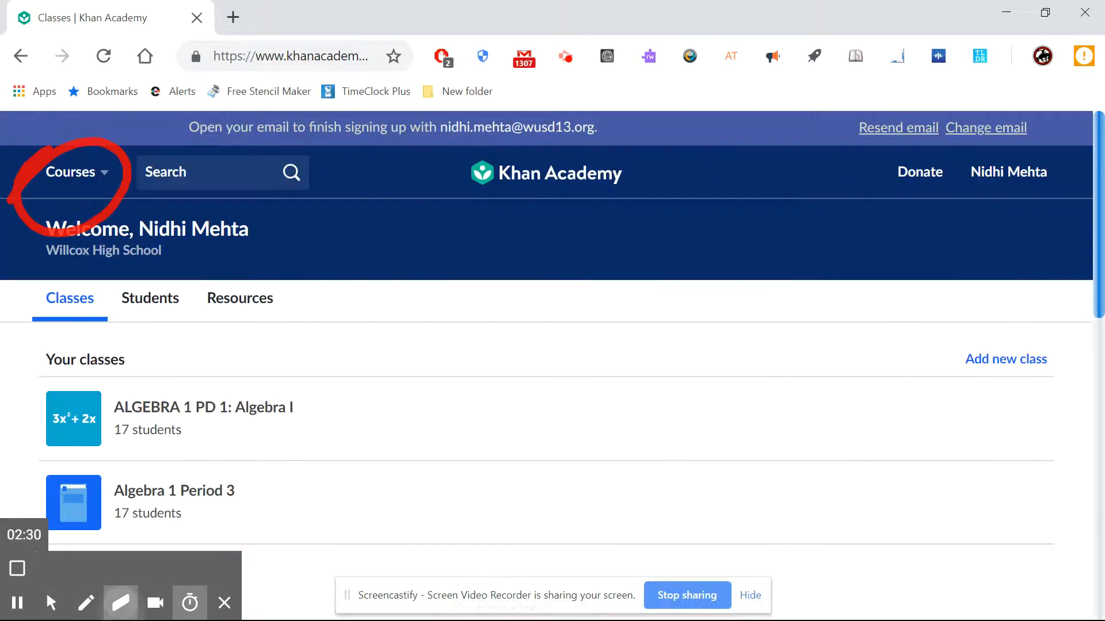
{"action": "mouse_move", "coordinate": [106, 151]}
{"action": "left_mouse_down"}
{"action": "mouse_move", "coordinate": [39, 201]}
{"action": "mouse_move", "coordinate": [92, 222]}
{"action": "mouse_move", "coordinate": [81, 143]}
{"action": "mouse_move", "coordinate": [22, 219]}
{"action": "left_mouse_up"}
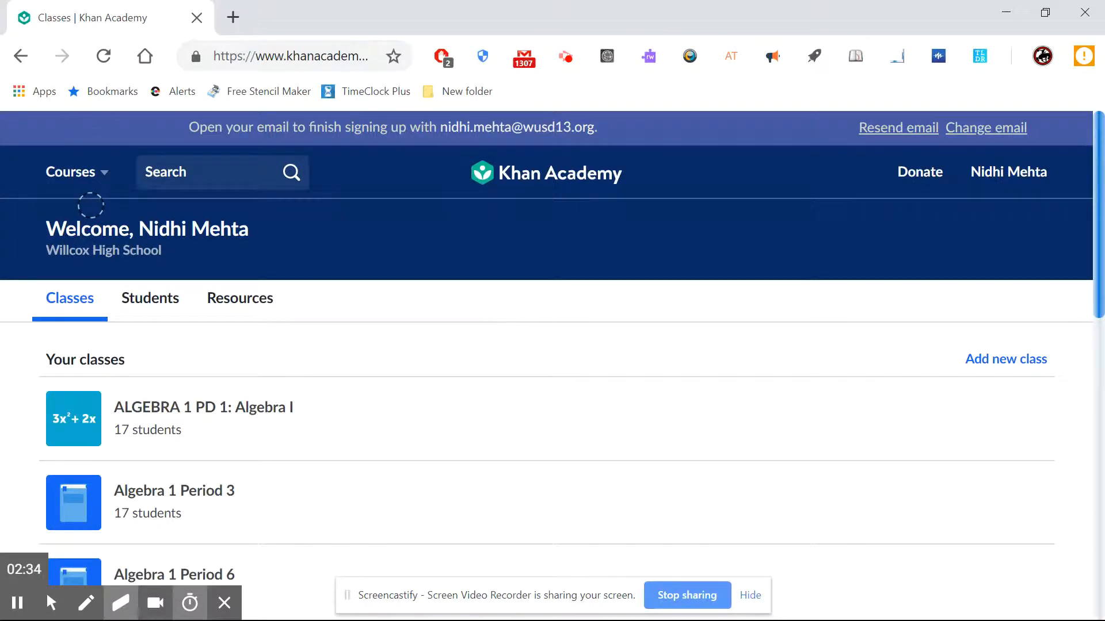
{"action": "left_click", "coordinate": [51, 603]}
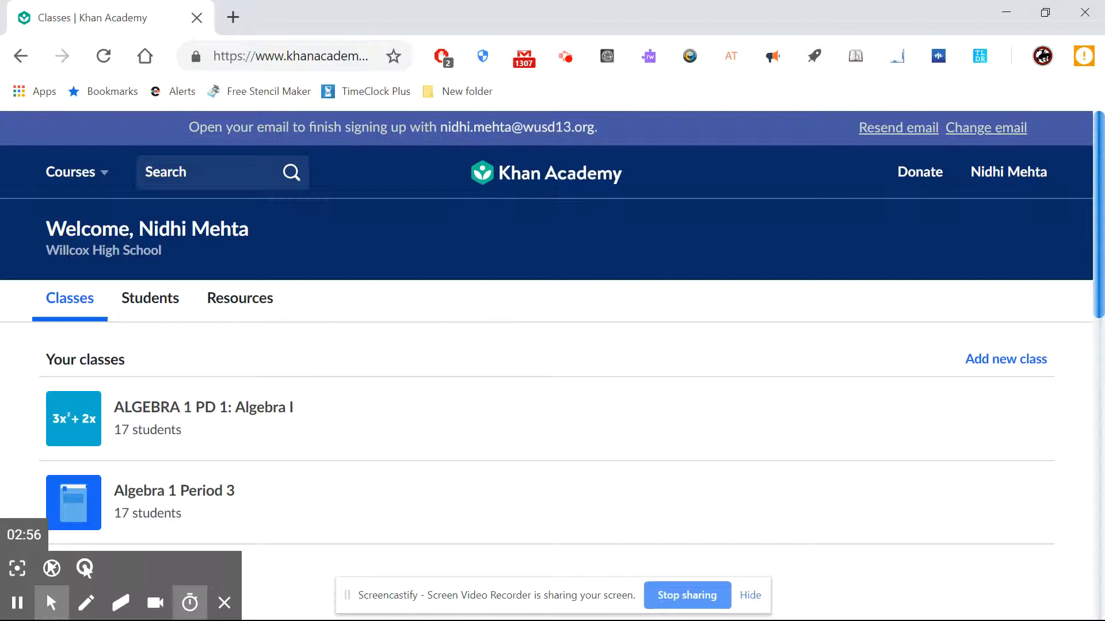
Step: Circle the Add new class link in blue with the annotation pen, then return to the normal pointer
{"action": "key", "text": "alt+d"}
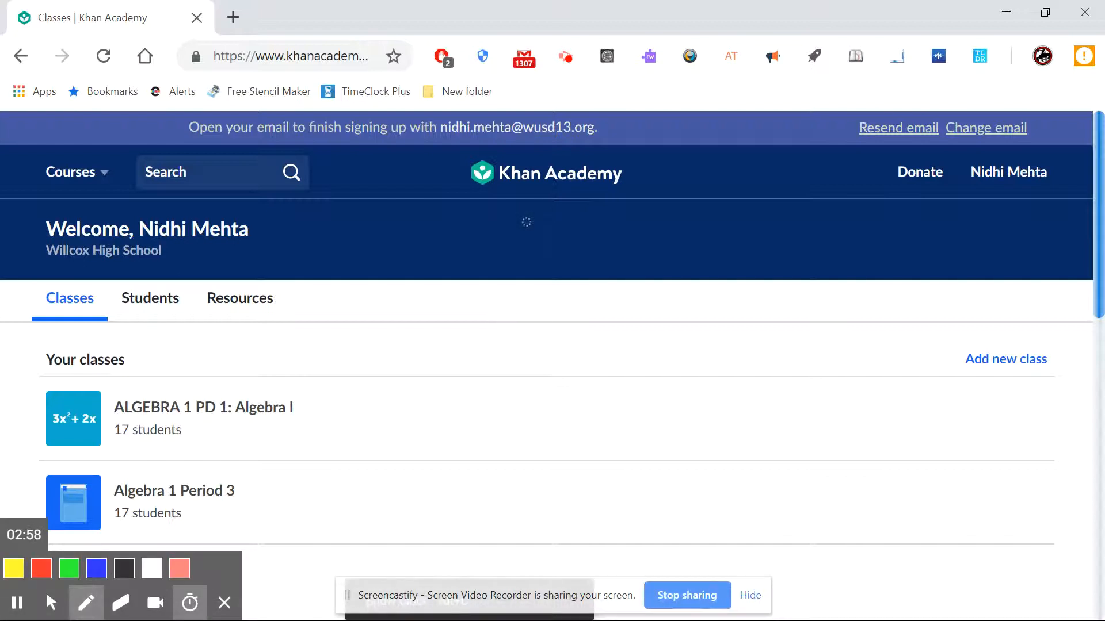
{"action": "mouse_move", "coordinate": [994, 333]}
{"action": "left_mouse_down"}
{"action": "mouse_move", "coordinate": [924, 394]}
{"action": "mouse_move", "coordinate": [916, 363]}
{"action": "left_mouse_up"}
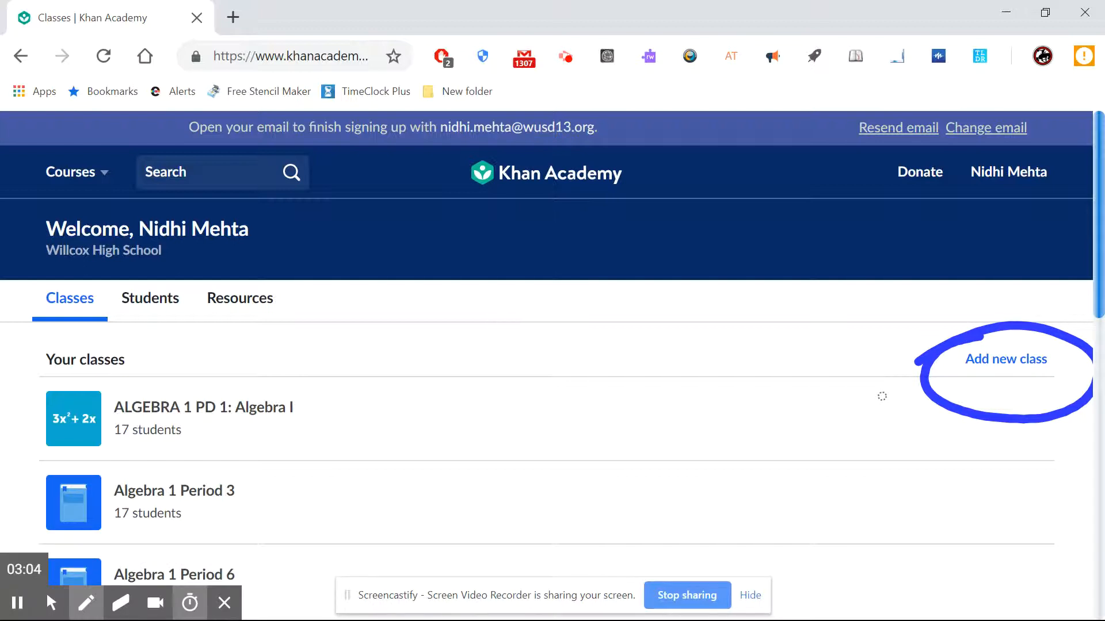
{"action": "left_click", "coordinate": [51, 603]}
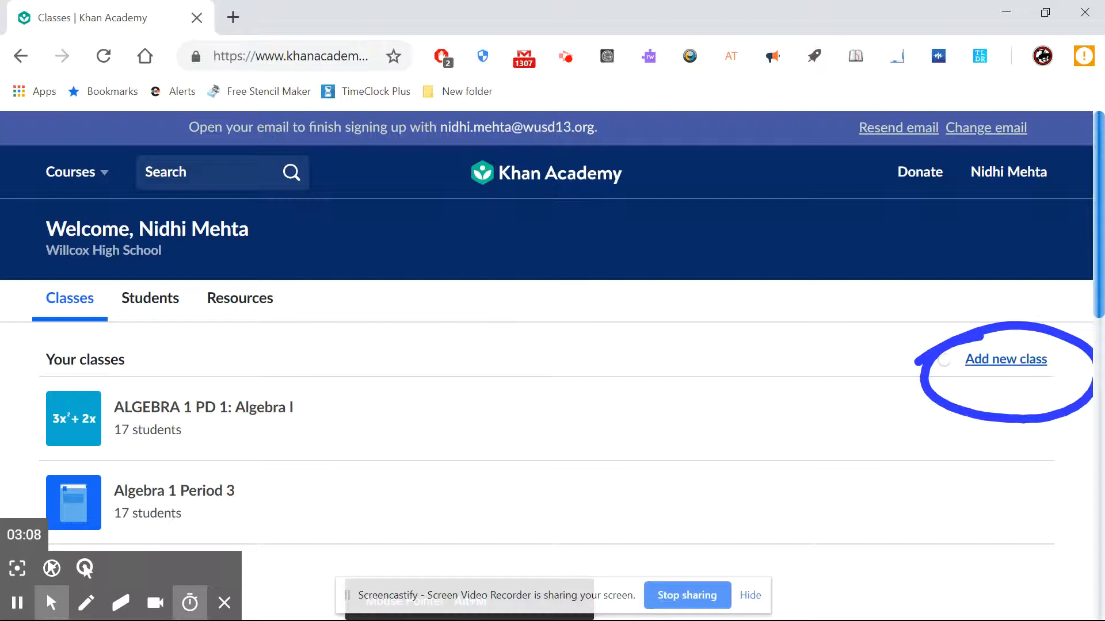
Step: Start adding a new class and name it "Math is Fun!"
{"action": "left_click", "coordinate": [946, 359]}
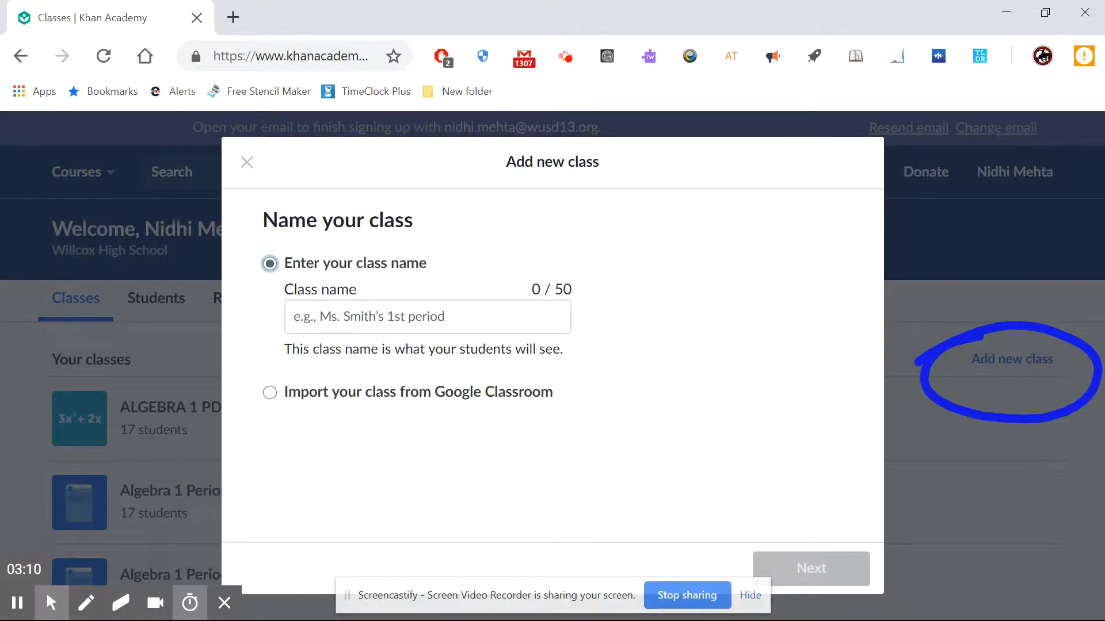
{"action": "left_click", "coordinate": [427, 316]}
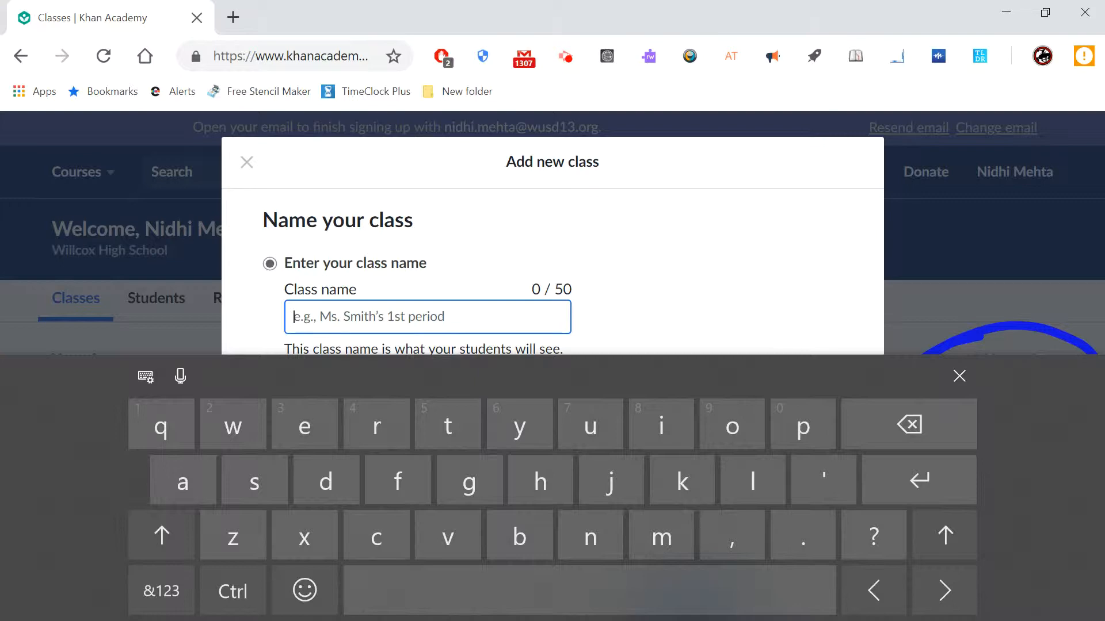
{"action": "type", "text": "Ma"}
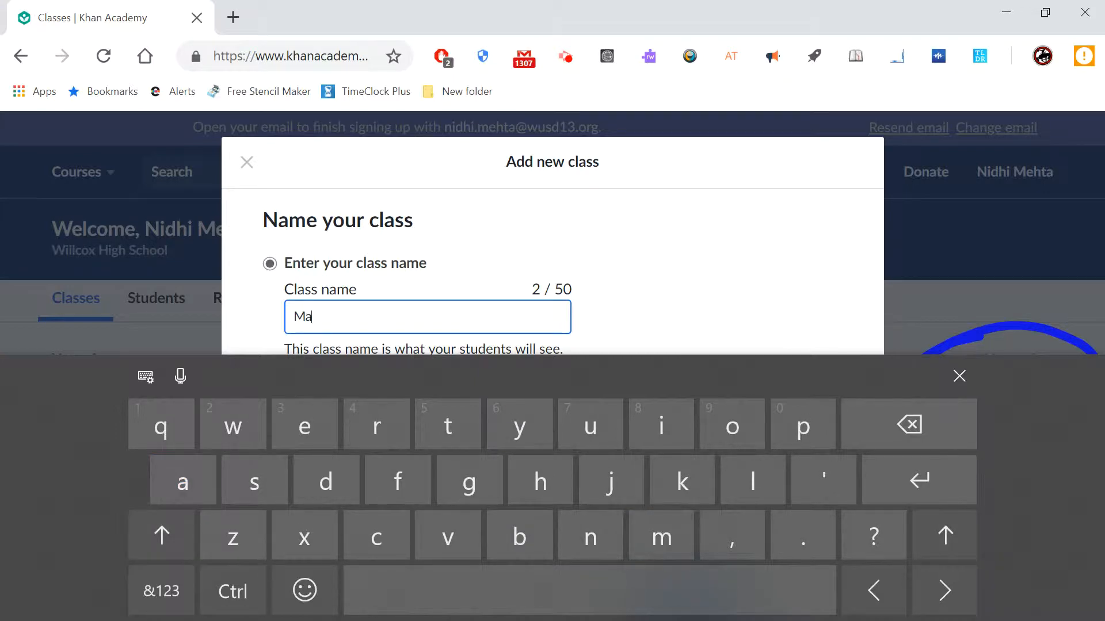
{"action": "type", "text": "th is"}
{"action": "key", "text": "shift"}
{"action": "type", "text": "Fun"}
{"action": "left_click", "coordinate": [161, 591]}
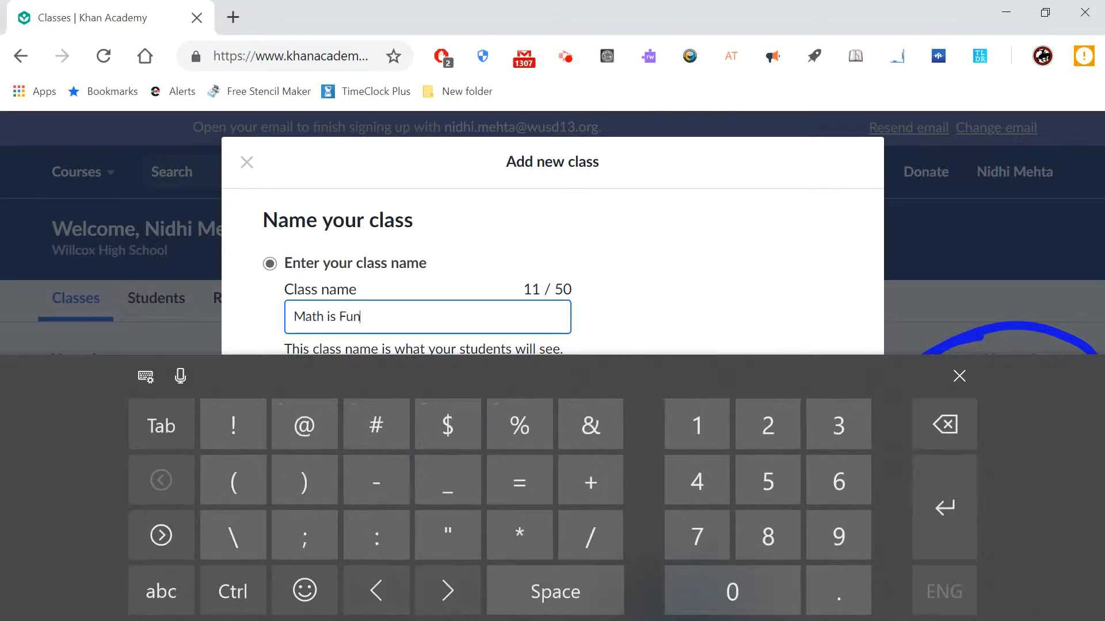
{"action": "type", "text": "!"}
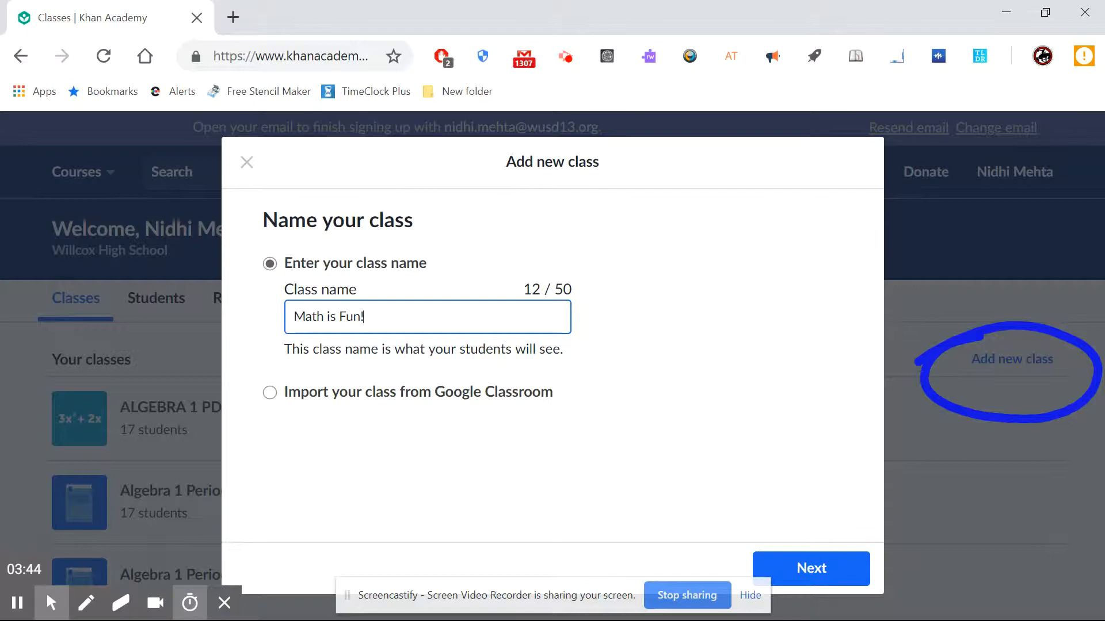
Step: Preview importing the class from Google Classroom, then switch back to the entered class name and continue to course selection
{"action": "left_click", "coordinate": [270, 392]}
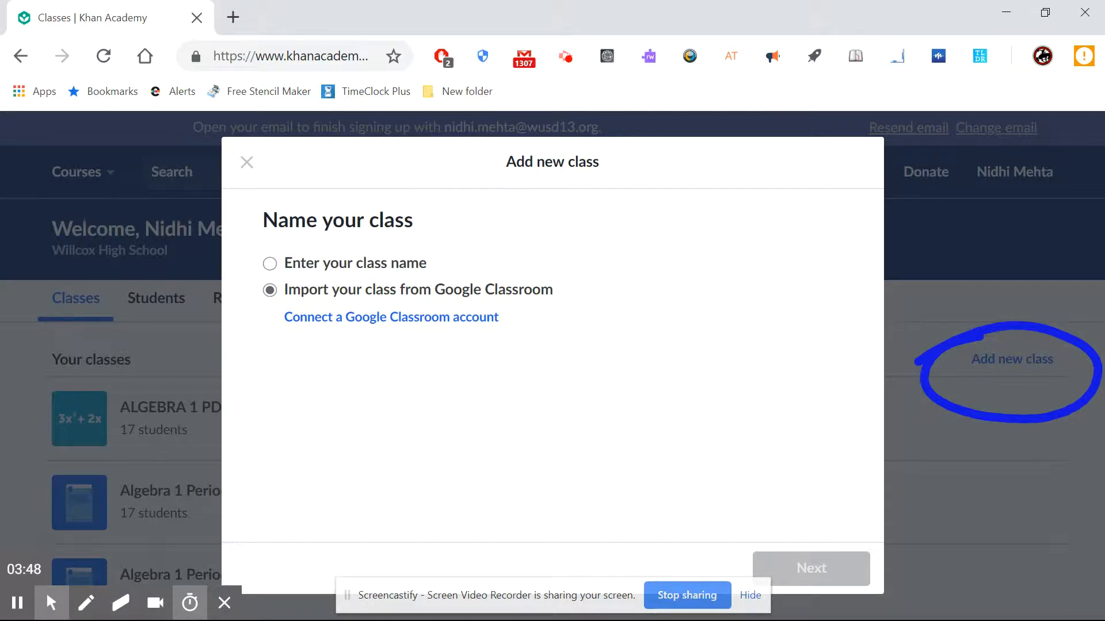
{"action": "left_click", "coordinate": [270, 263]}
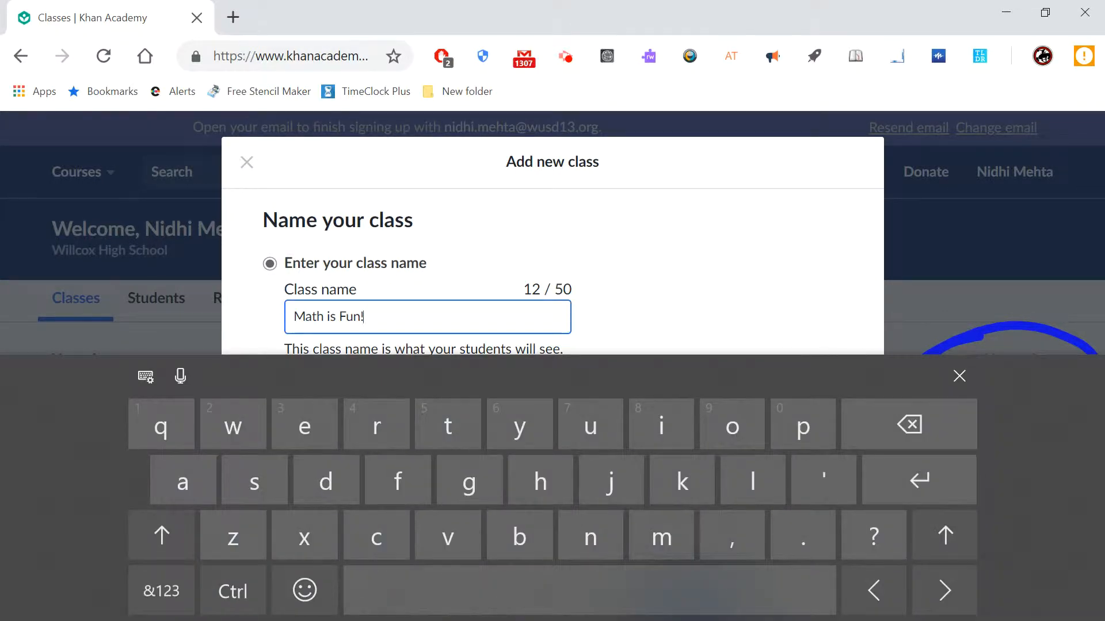
{"action": "left_click", "coordinate": [959, 376]}
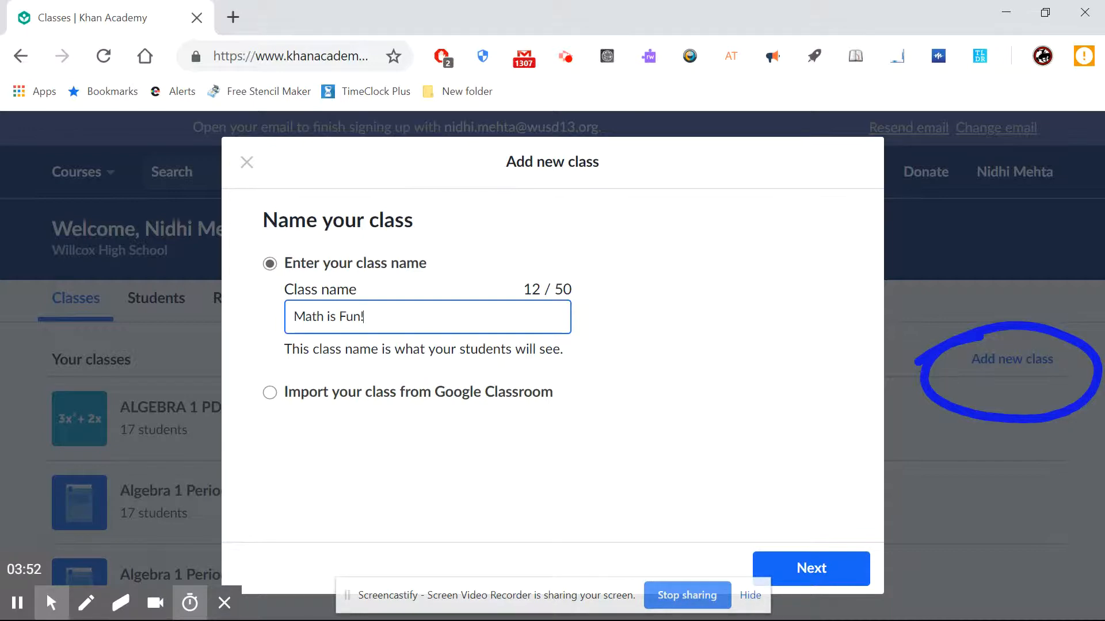
{"action": "left_click", "coordinate": [811, 568]}
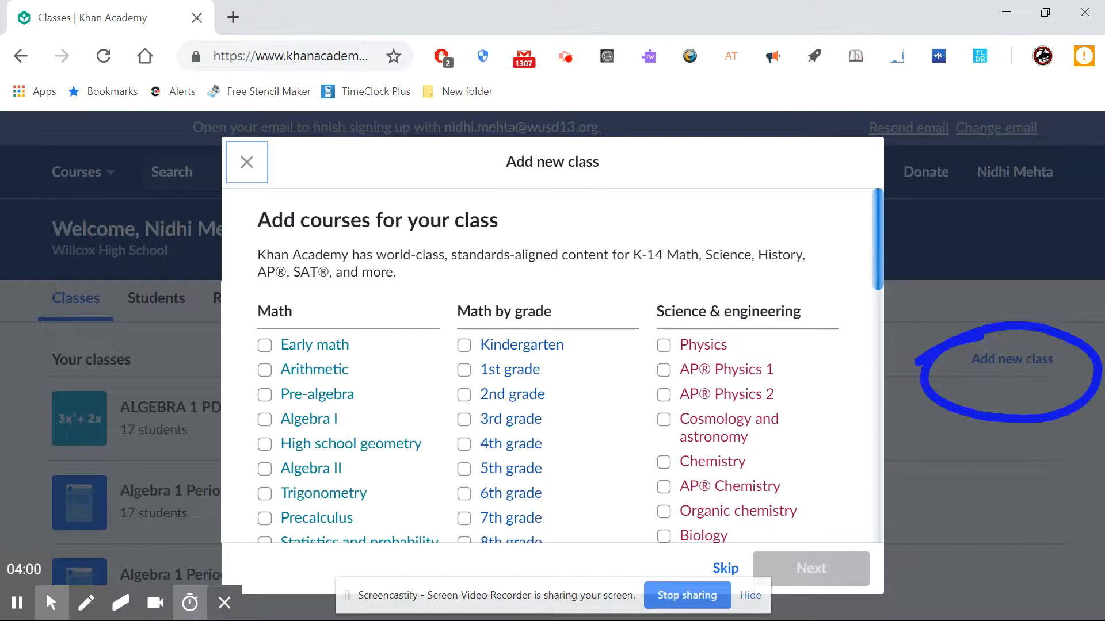
Step: Add the College admissions, Careers and SAT courses to the class and continue to the student invitation
{"action": "scroll", "coordinate": [552, 365], "scroll_direction": "down", "scroll_amount": 4}
{"action": "scroll", "coordinate": [553, 365], "scroll_direction": "down", "scroll_amount": 1}
{"action": "scroll", "coordinate": [553, 366], "scroll_direction": "up", "scroll_amount": 1}
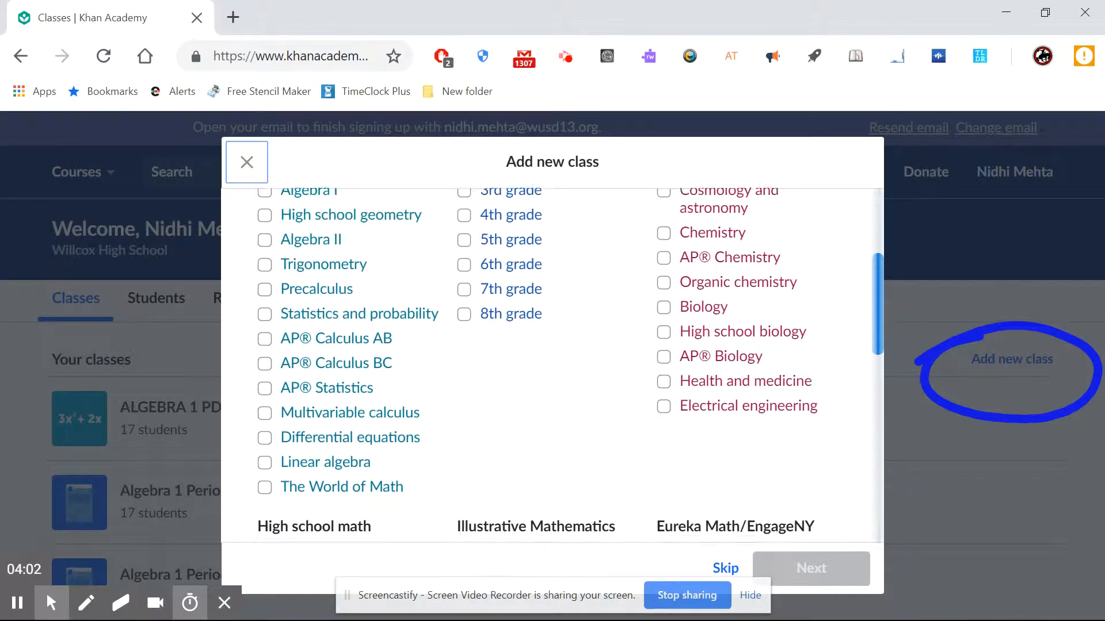
{"action": "scroll", "coordinate": [552, 365], "scroll_direction": "down", "scroll_amount": 5}
{"action": "scroll", "coordinate": [552, 365], "scroll_direction": "down", "scroll_amount": 3}
{"action": "scroll", "coordinate": [552, 365], "scroll_direction": "up", "scroll_amount": 1}
{"action": "scroll", "coordinate": [552, 365], "scroll_direction": "down", "scroll_amount": 3}
{"action": "scroll", "coordinate": [553, 366], "scroll_direction": "down", "scroll_amount": 1}
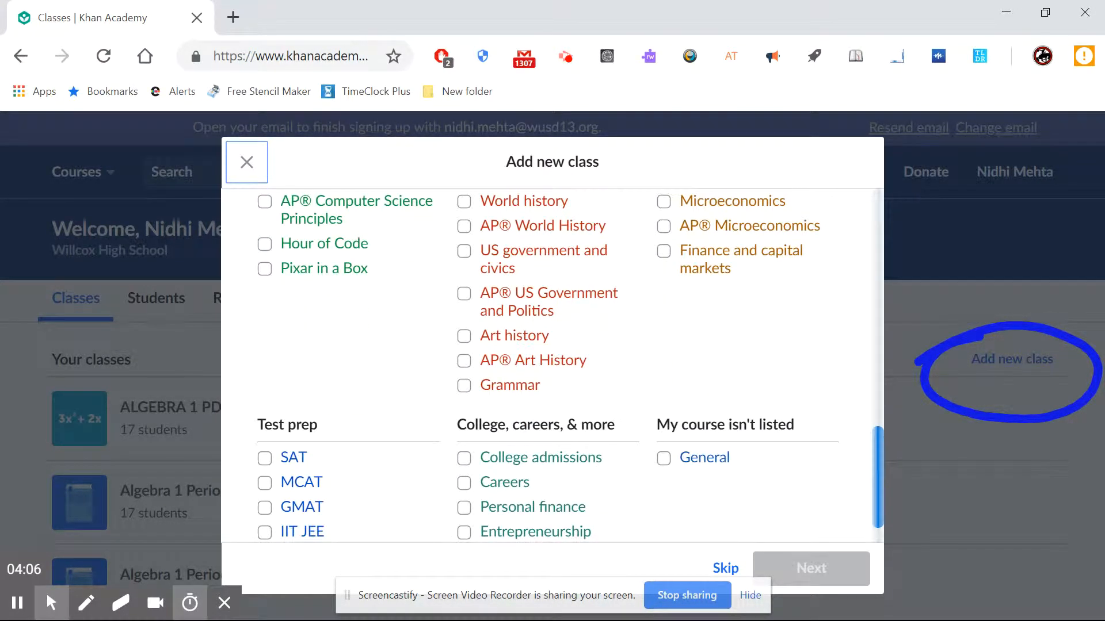
{"action": "scroll", "coordinate": [553, 365], "scroll_direction": "down", "scroll_amount": 1}
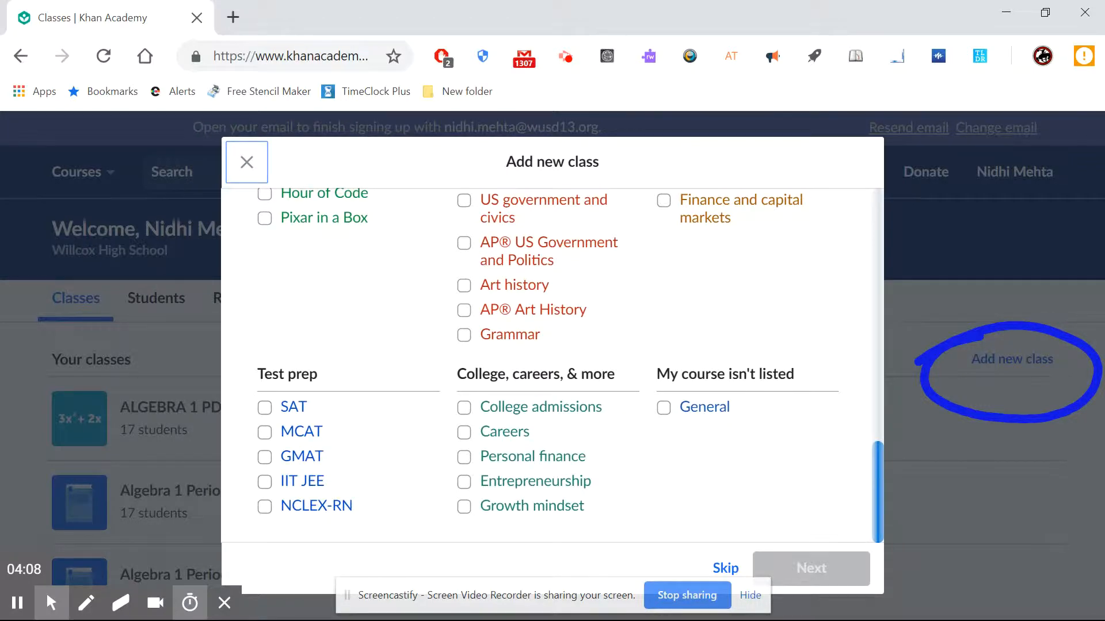
{"action": "left_click", "coordinate": [464, 407]}
{"action": "left_click", "coordinate": [464, 432]}
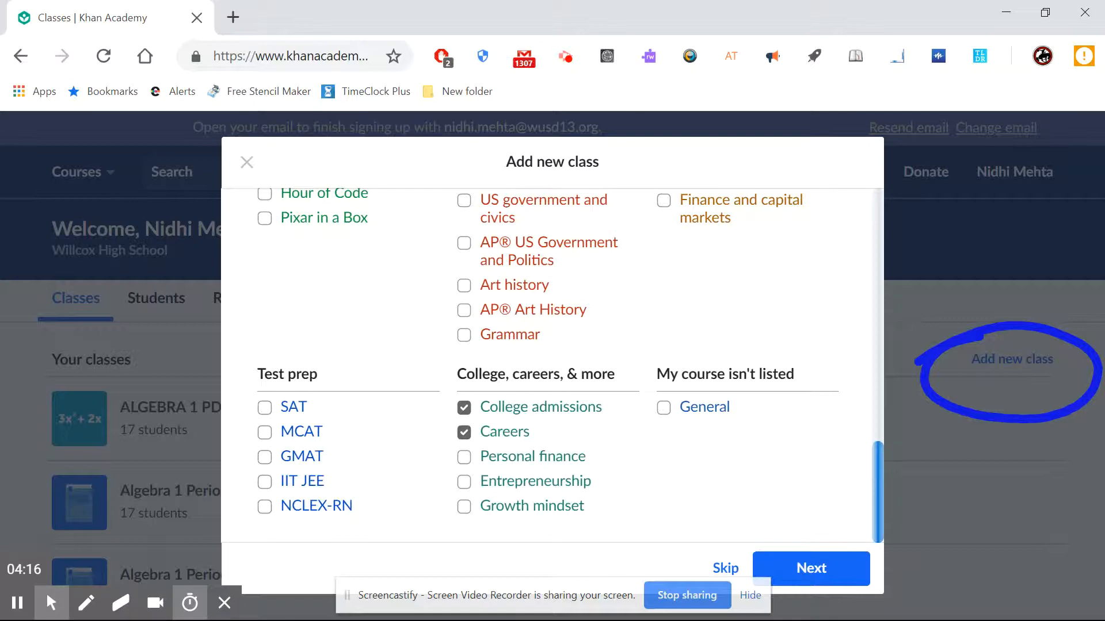
{"action": "left_click", "coordinate": [265, 407]}
{"action": "left_click", "coordinate": [811, 568]}
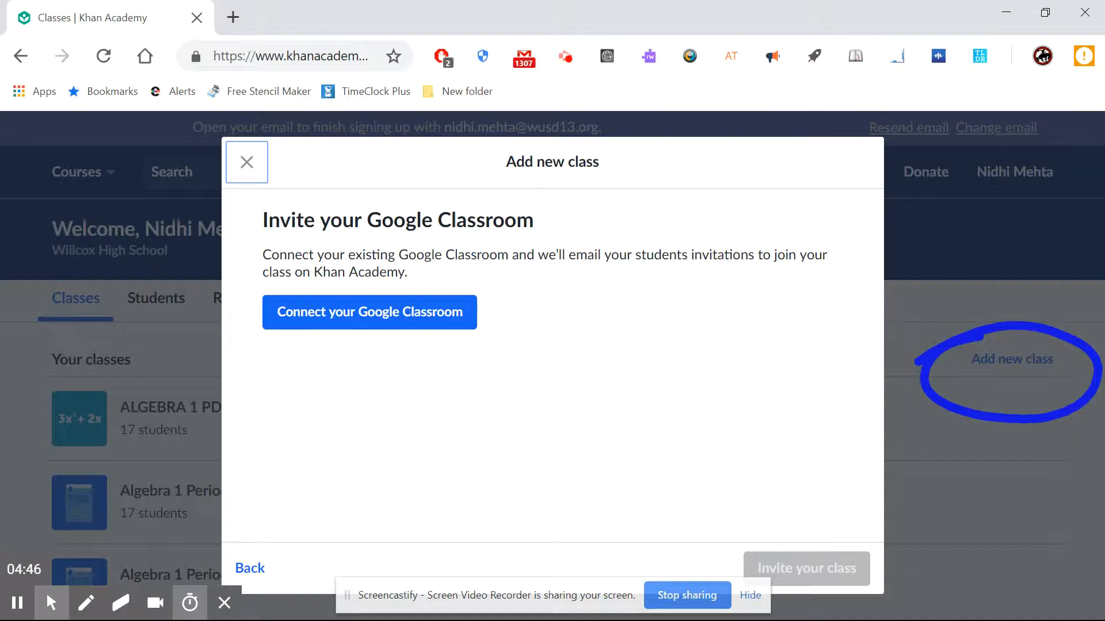
Step: Connect Google Classroom and select Study Island PD as the class to invite
{"action": "left_click", "coordinate": [370, 318]}
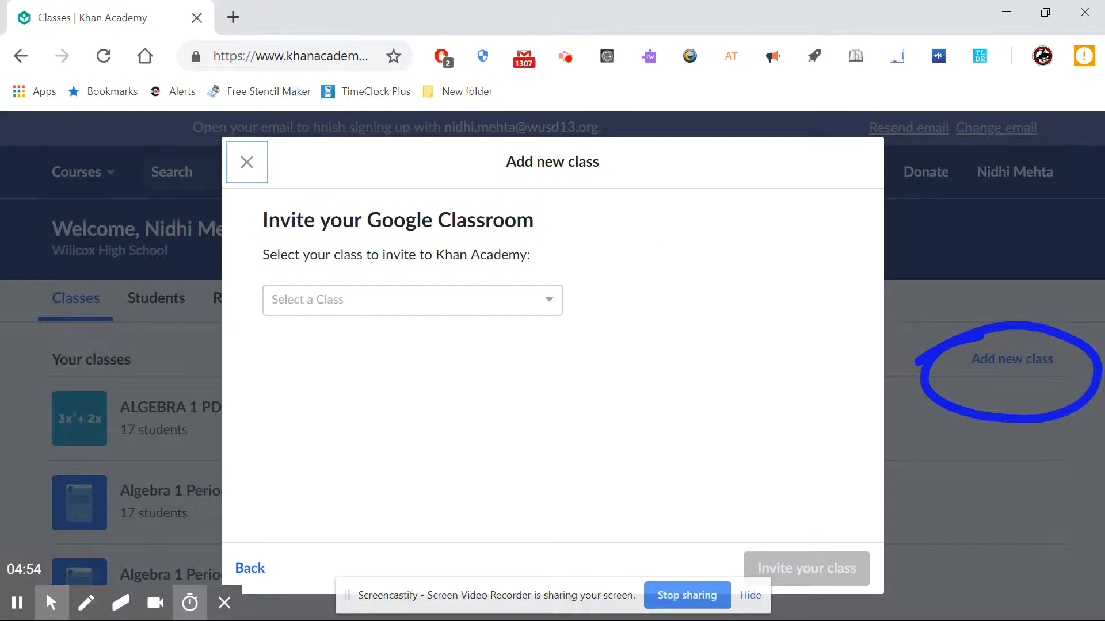
{"action": "left_click", "coordinate": [548, 299]}
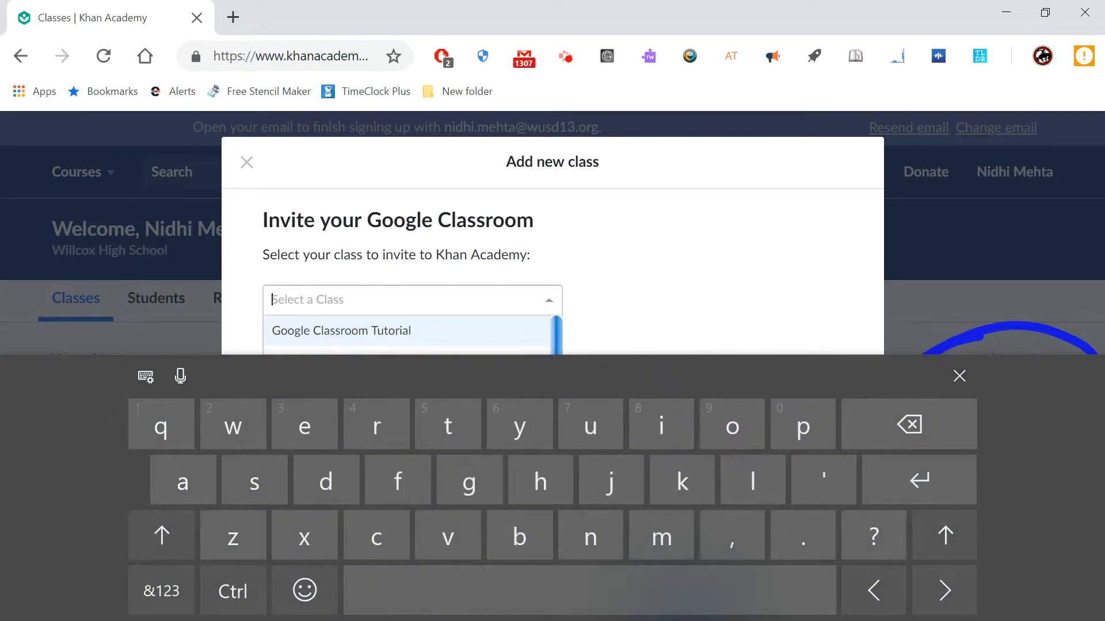
{"action": "left_click", "coordinate": [958, 376]}
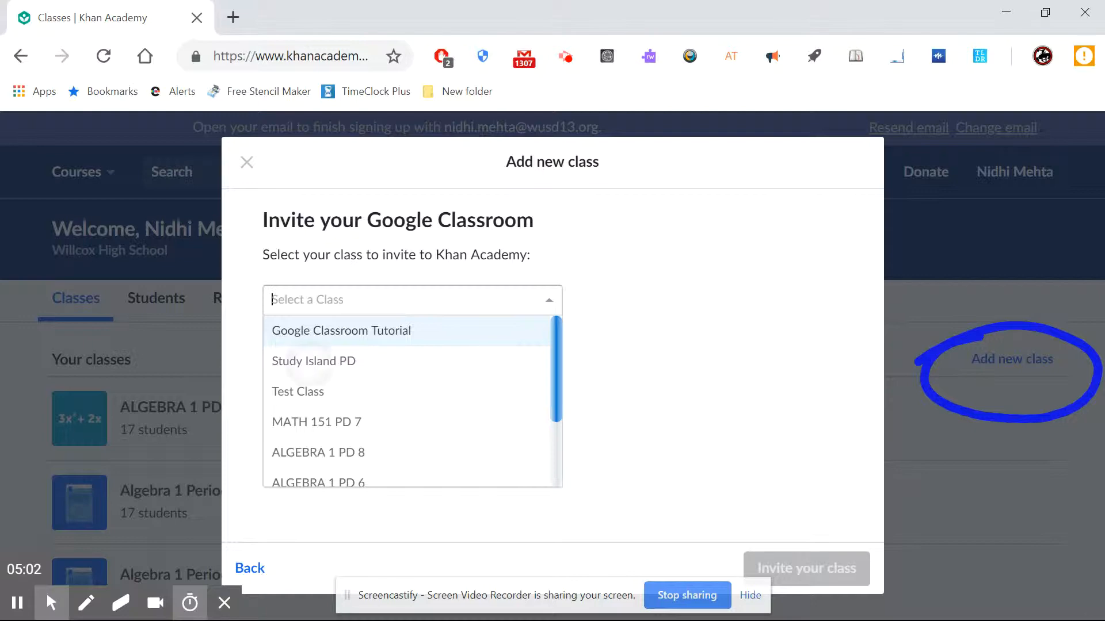
{"action": "left_click", "coordinate": [314, 361]}
{"action": "left_click", "coordinate": [958, 376]}
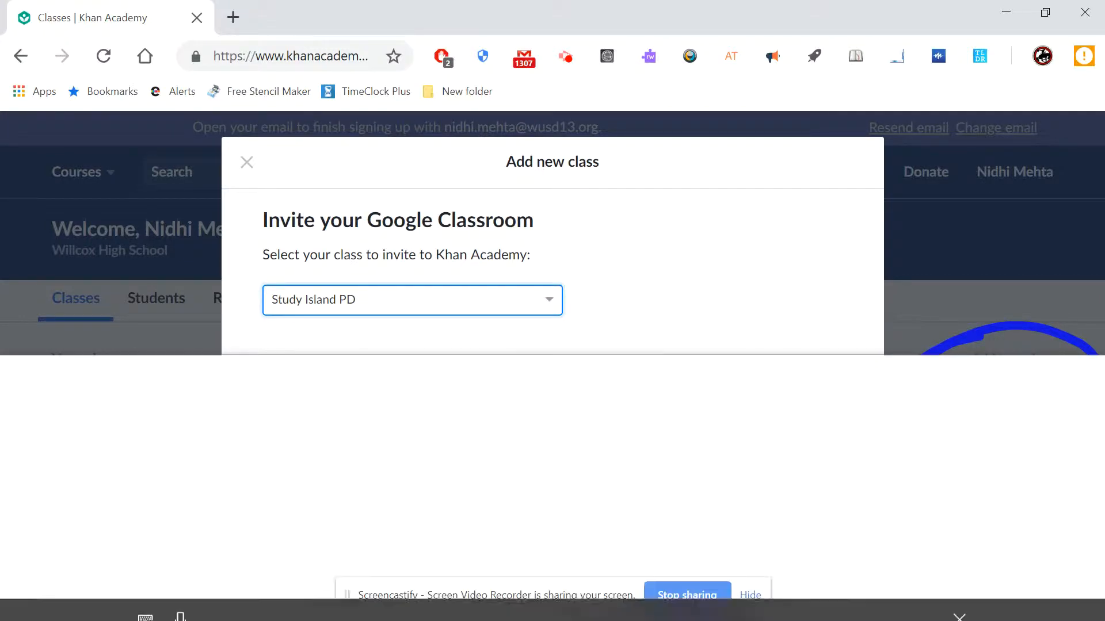
Step: Change the invited Google Classroom class to Google Classroom Tutorial, send the student invitations and finish adding the class
{"action": "left_click", "coordinate": [412, 300]}
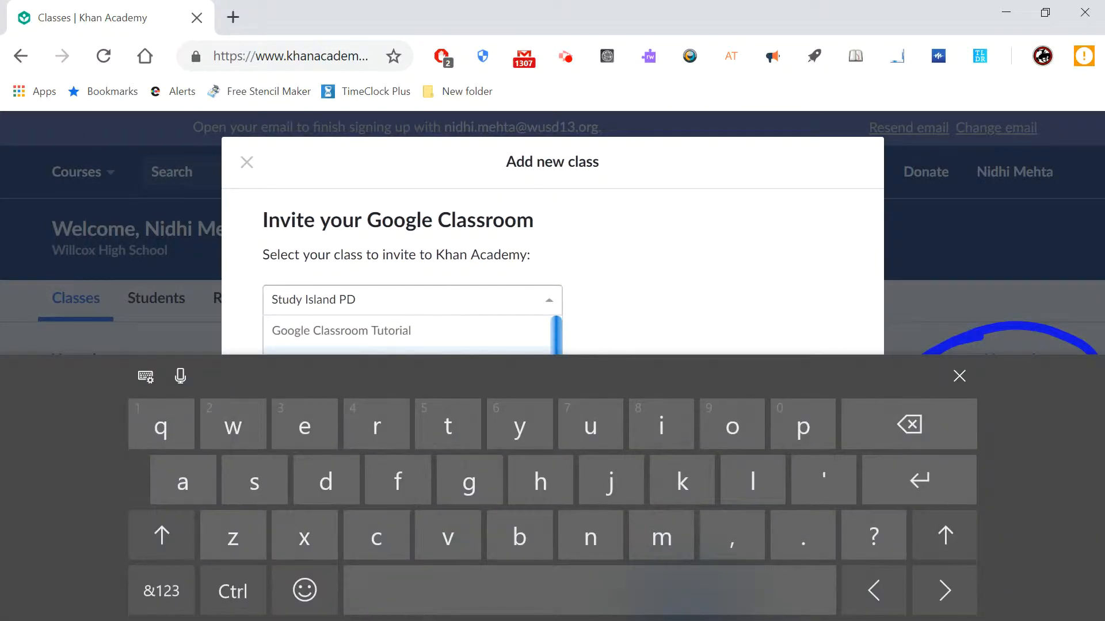
{"action": "left_click", "coordinate": [959, 375]}
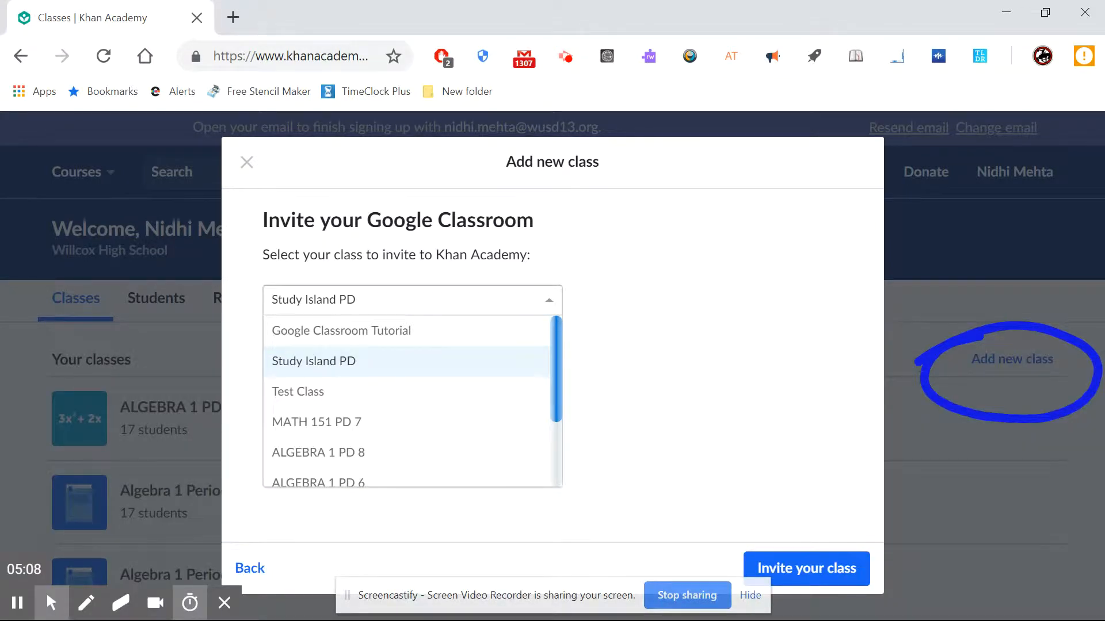
{"action": "scroll", "coordinate": [412, 403], "scroll_direction": "down", "scroll_amount": 3}
{"action": "scroll", "coordinate": [412, 402], "scroll_direction": "up", "scroll_amount": 3}
{"action": "left_click", "coordinate": [341, 330]}
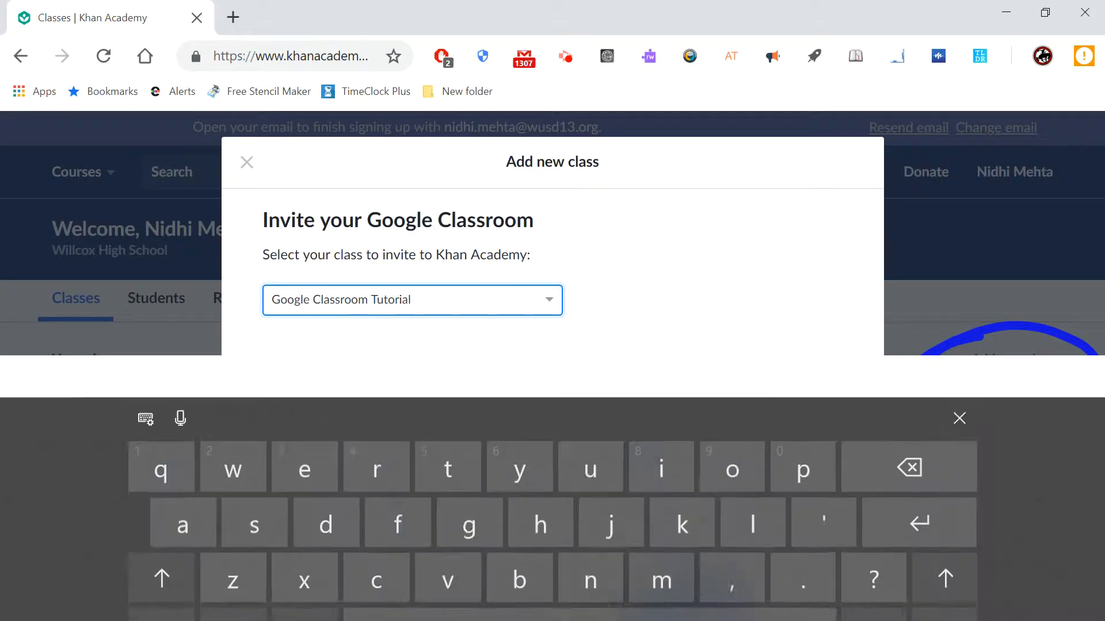
{"action": "left_click", "coordinate": [959, 375]}
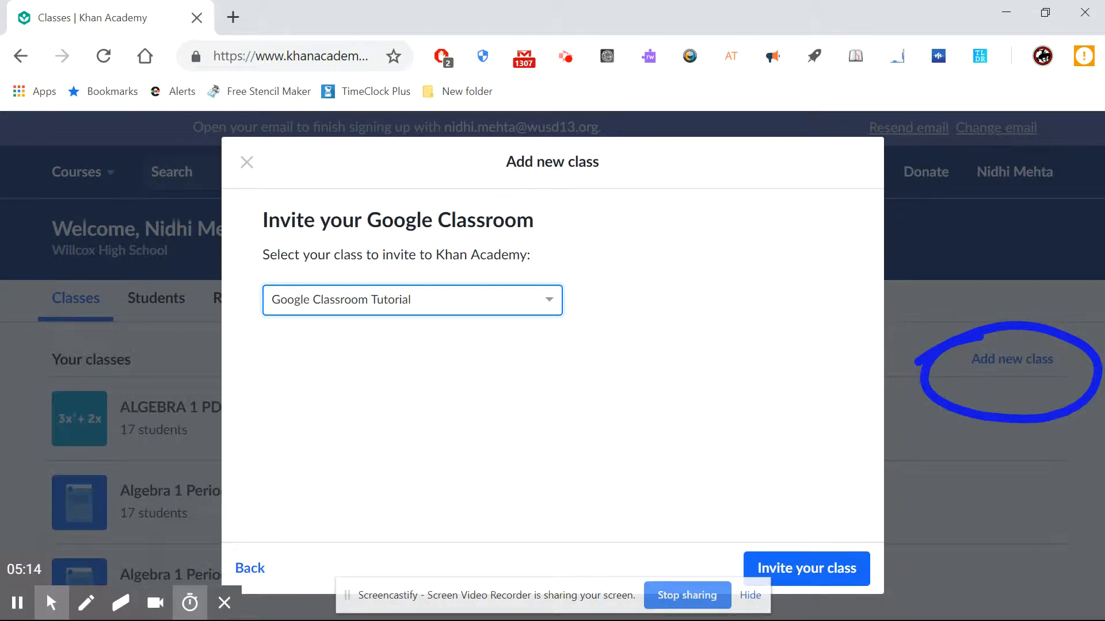
{"action": "left_click", "coordinate": [806, 569]}
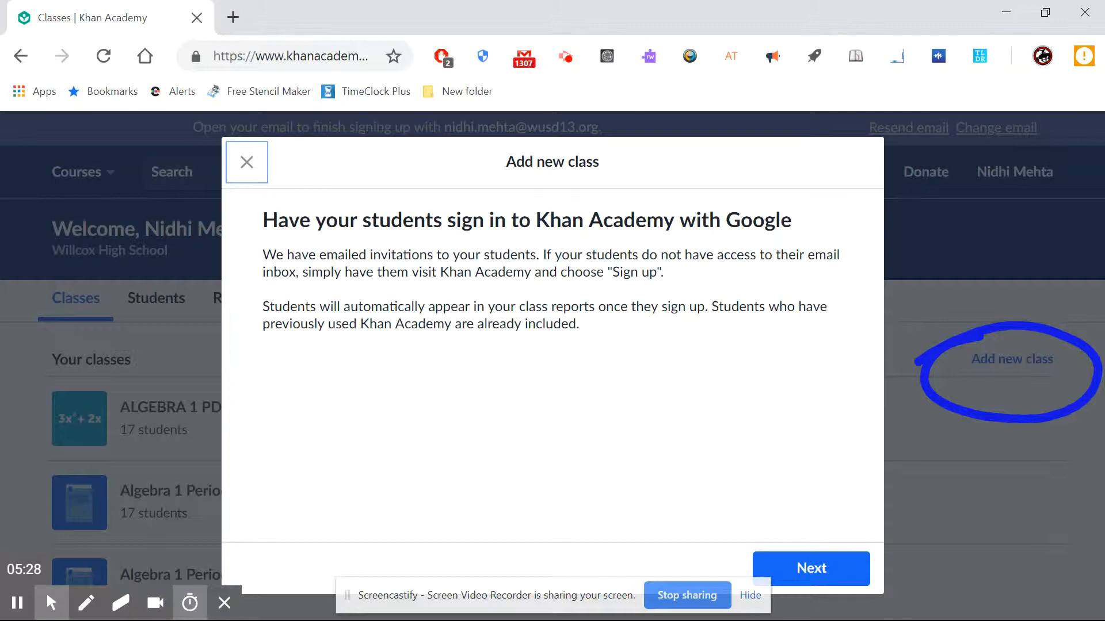
{"action": "left_click", "coordinate": [810, 568]}
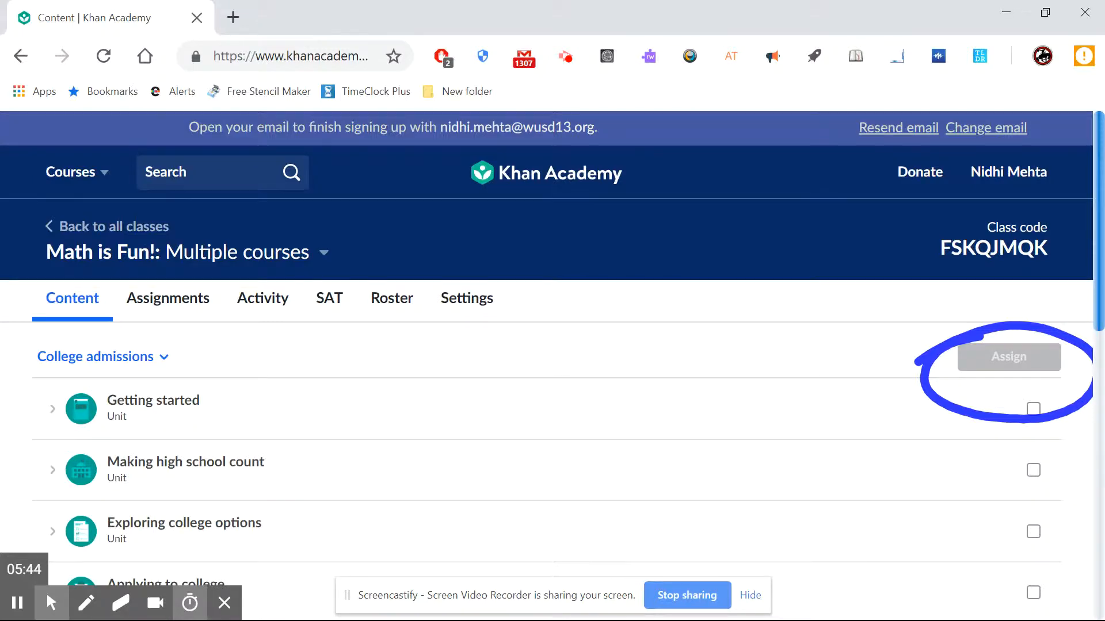
Step: Look through the College admissions units of the Math is Fun! class and erase the blue circle annotation
{"action": "scroll", "coordinate": [553, 357], "scroll_direction": "down", "scroll_amount": 8}
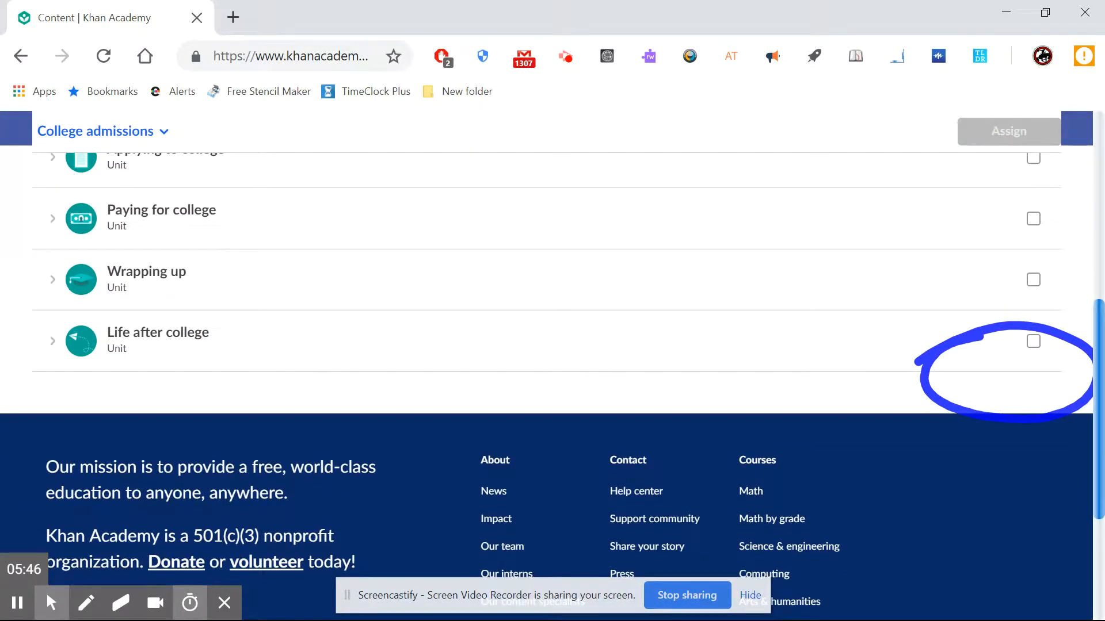
{"action": "scroll", "coordinate": [552, 345], "scroll_direction": "up", "scroll_amount": 3}
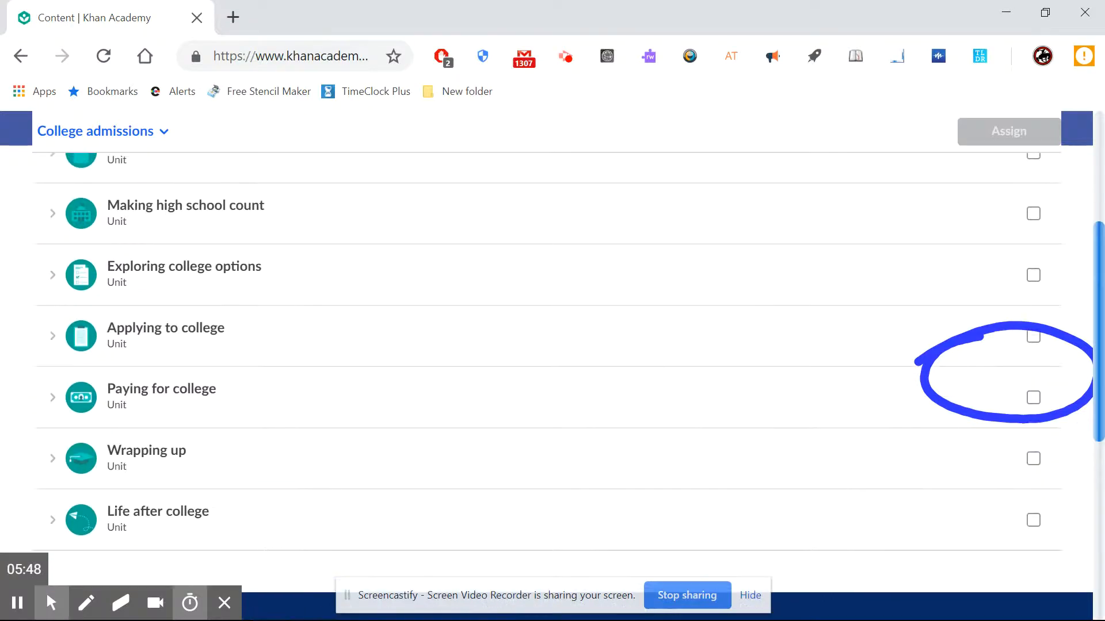
{"action": "key", "text": "alt+e"}
{"action": "mouse_move", "coordinate": [915, 359]}
{"action": "left_mouse_down"}
{"action": "mouse_move", "coordinate": [904, 364]}
{"action": "mouse_move", "coordinate": [965, 398]}
{"action": "mouse_move", "coordinate": [994, 431]}
{"action": "left_mouse_up"}
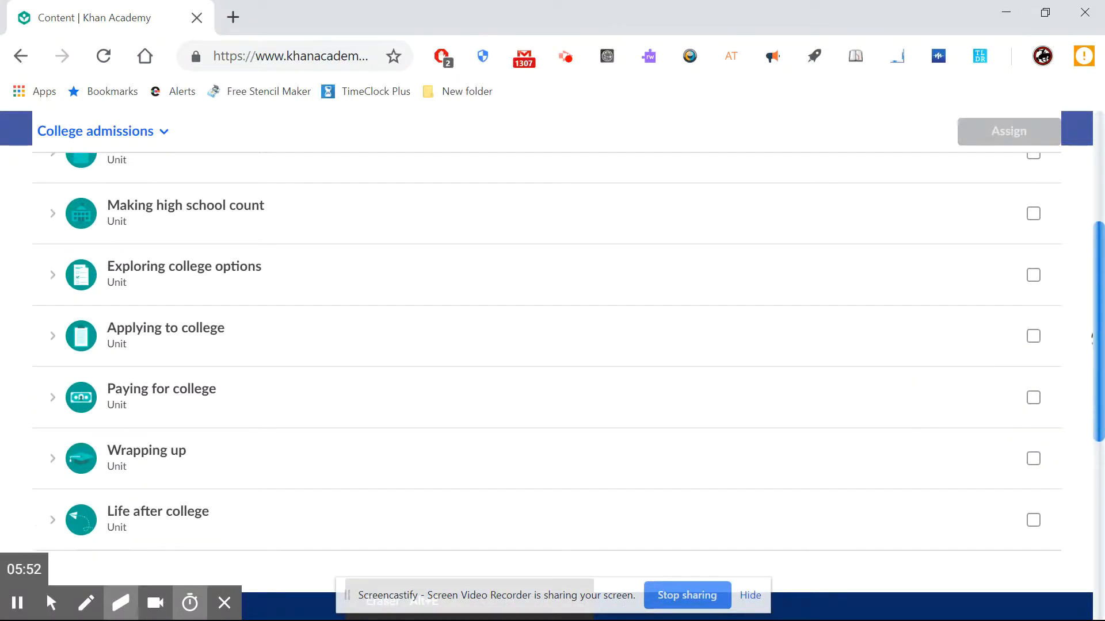
{"action": "left_click", "coordinate": [52, 602]}
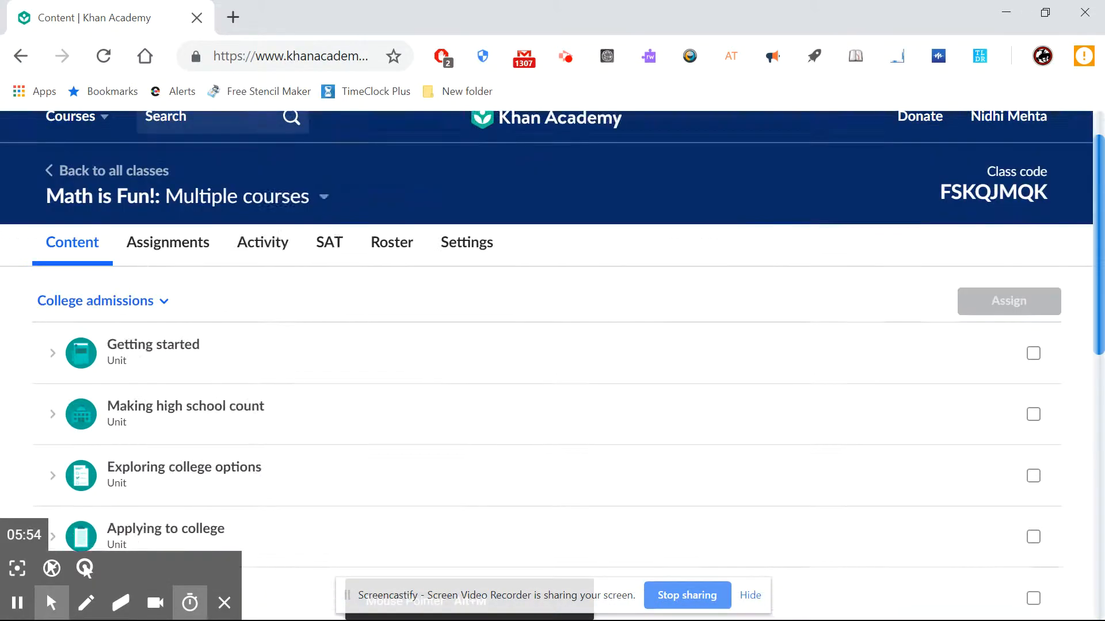
{"action": "scroll", "coordinate": [552, 345], "scroll_direction": "up", "scroll_amount": 5}
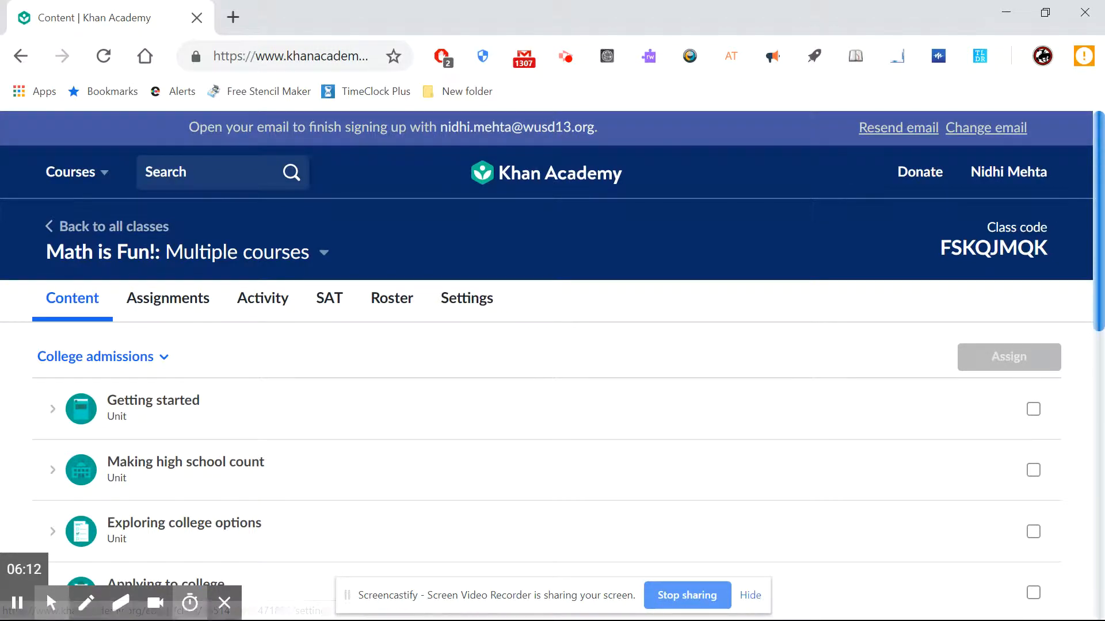
Step: Circle the class code with a green pen annotation, then erase the mark and restore the normal pointer
{"action": "left_click", "coordinate": [86, 602]}
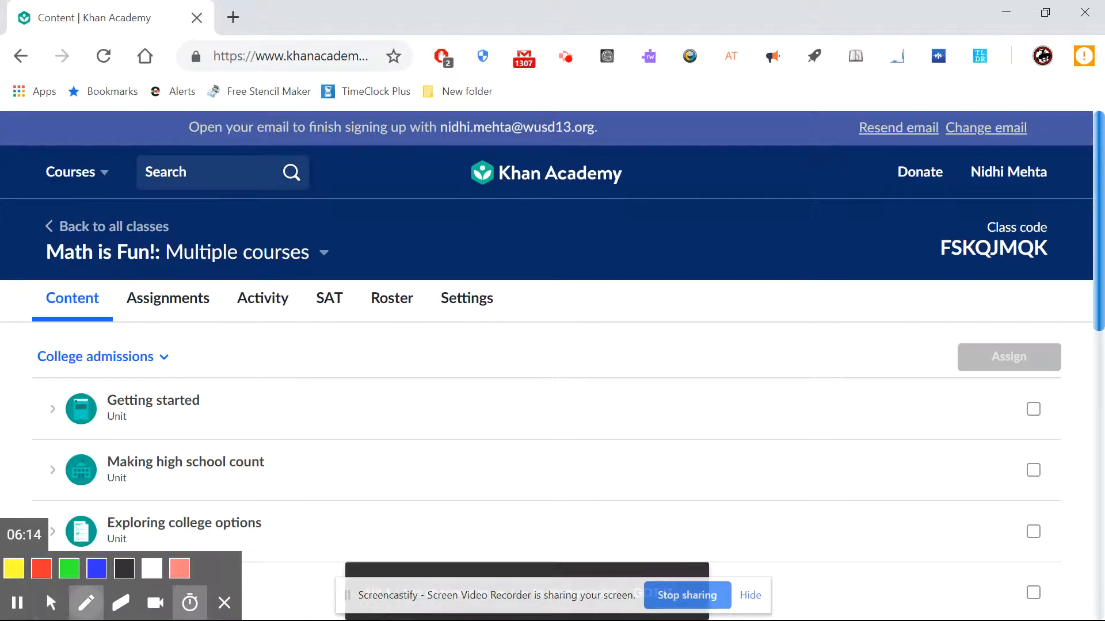
{"action": "mouse_move", "coordinate": [1036, 199]}
{"action": "left_mouse_down"}
{"action": "mouse_move", "coordinate": [914, 259]}
{"action": "mouse_move", "coordinate": [930, 208]}
{"action": "left_mouse_up"}
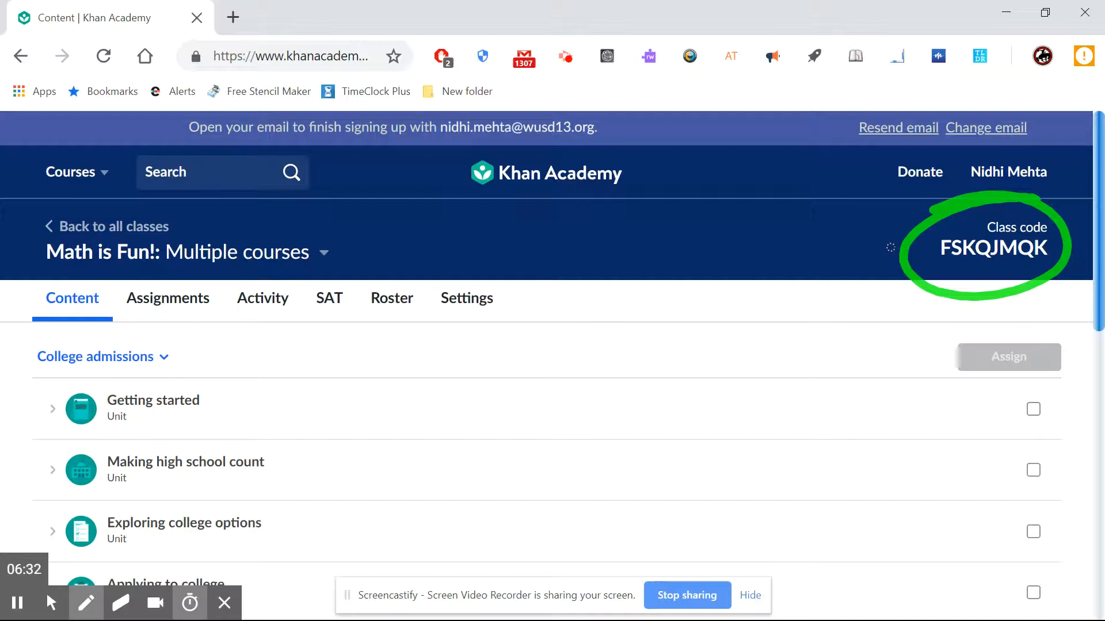
{"action": "key", "text": "alt+m"}
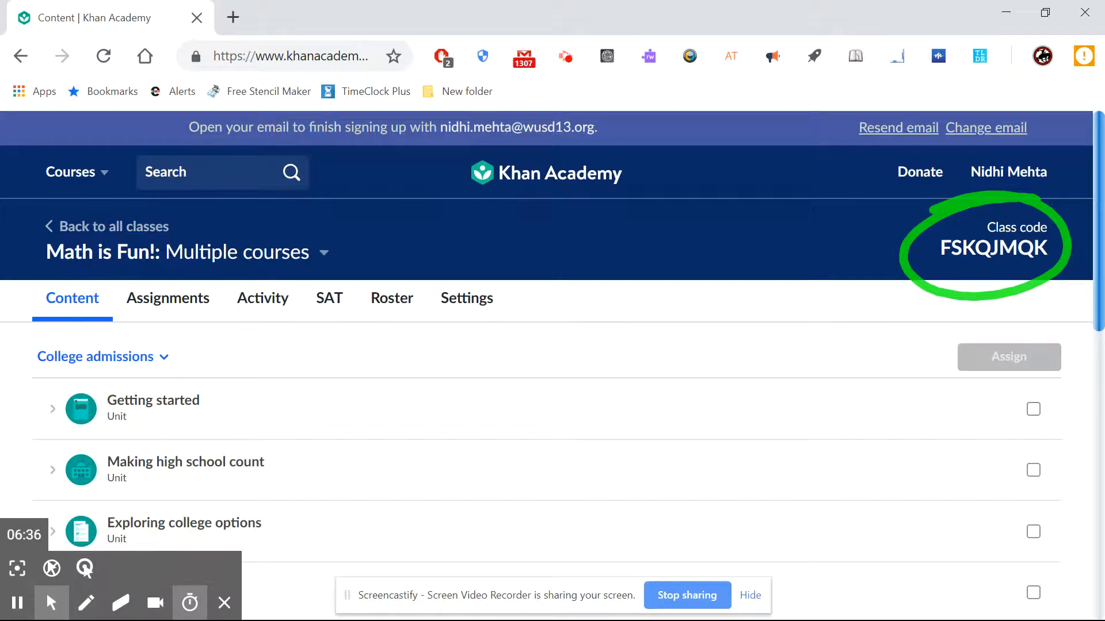
{"action": "key", "text": "alt+e"}
{"action": "mouse_move", "coordinate": [900, 236]}
{"action": "left_mouse_down"}
{"action": "mouse_move", "coordinate": [978, 198]}
{"action": "mouse_move", "coordinate": [889, 288]}
{"action": "mouse_move", "coordinate": [920, 300]}
{"action": "mouse_move", "coordinate": [1042, 288]}
{"action": "mouse_move", "coordinate": [921, 230]}
{"action": "mouse_move", "coordinate": [909, 207]}
{"action": "left_mouse_up"}
{"action": "key", "text": "alt+m"}
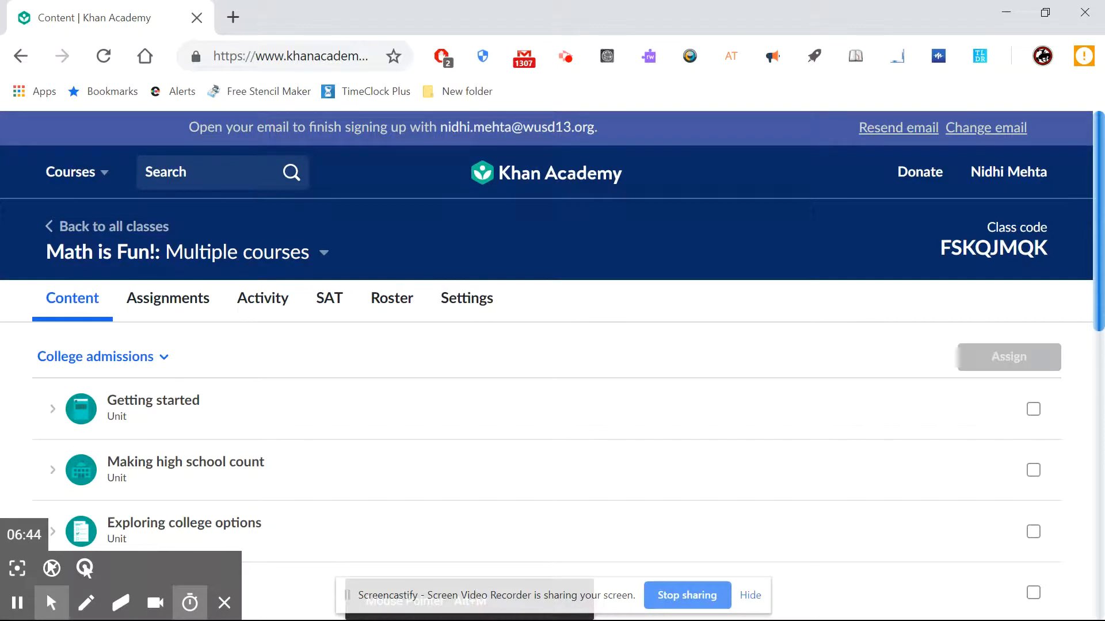
Step: Return to the list of all classes and open the ALGEBRA 1 PD 1 class
{"action": "left_click", "coordinate": [482, 172]}
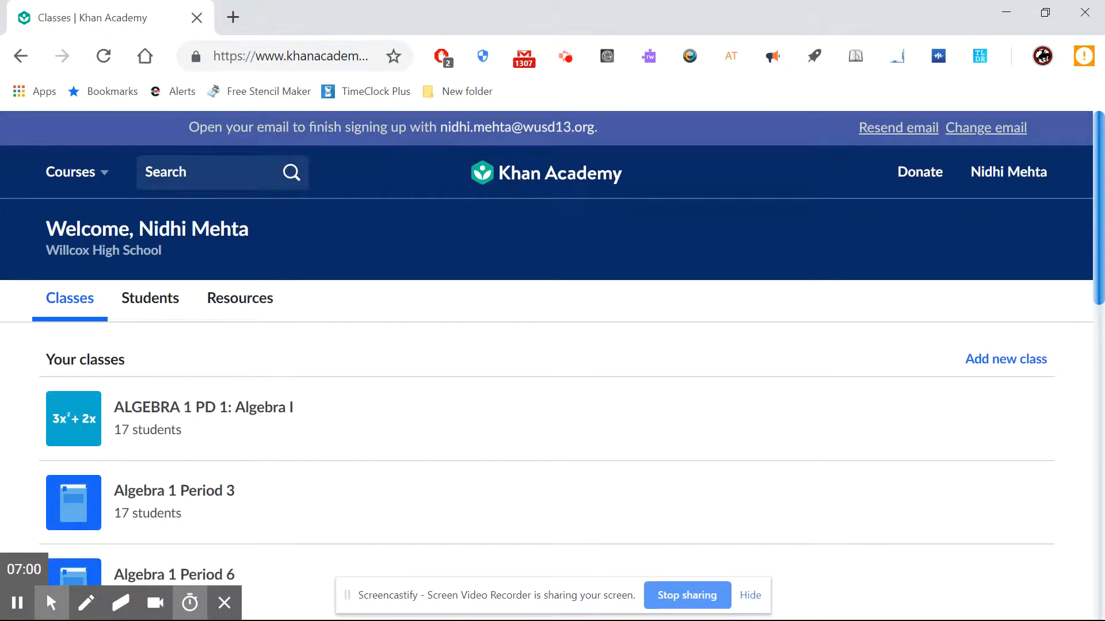
{"action": "scroll", "coordinate": [552, 345], "scroll_direction": "down", "scroll_amount": 4}
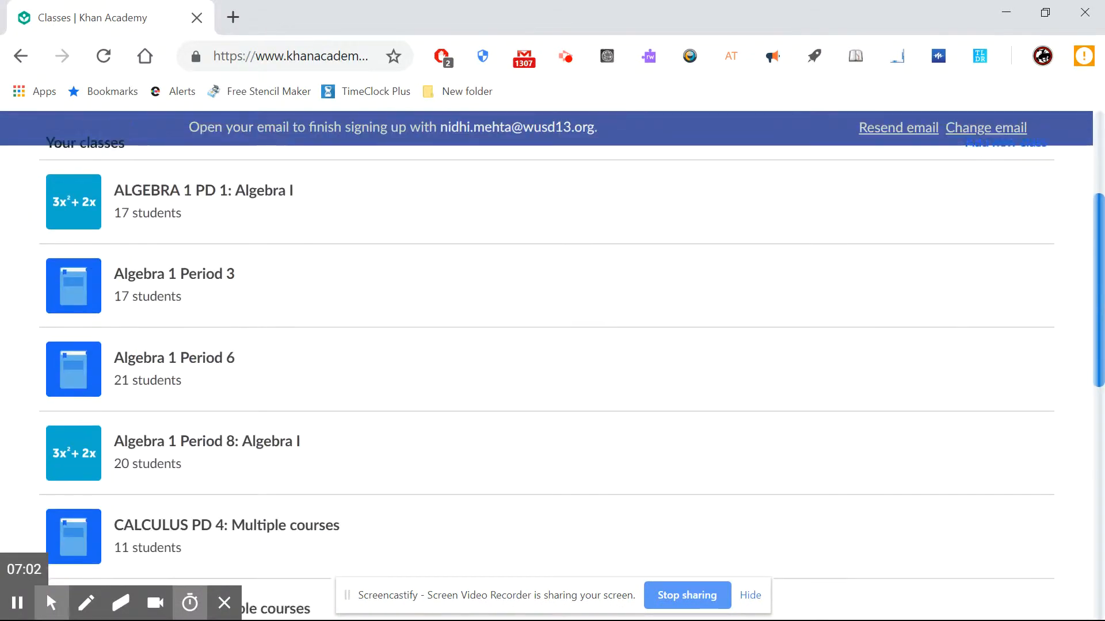
{"action": "scroll", "coordinate": [552, 346], "scroll_direction": "up", "scroll_amount": 2}
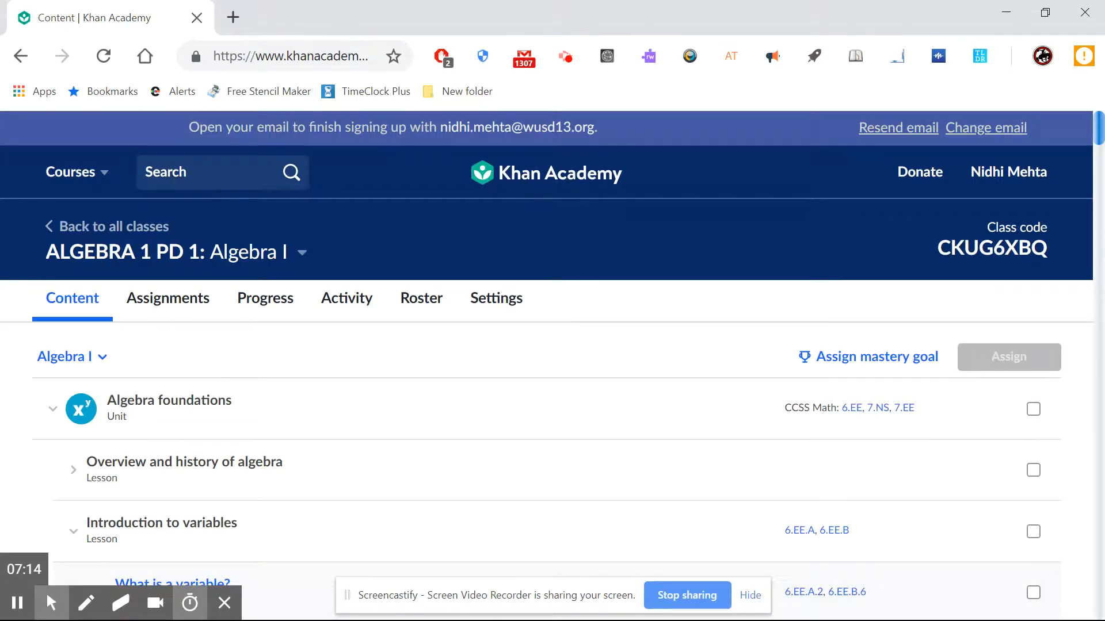
Step: Examine the Algebra foundations lessons, videos, exercises and quizzes in the Algebra I content, and view the class's assignment scores by student
{"action": "scroll", "coordinate": [552, 369], "scroll_direction": "down", "scroll_amount": 4}
{"action": "scroll", "coordinate": [552, 368], "scroll_direction": "up", "scroll_amount": 5}
{"action": "scroll", "coordinate": [552, 363], "scroll_direction": "down", "scroll_amount": 15}
{"action": "scroll", "coordinate": [579, 385], "scroll_direction": "down", "scroll_amount": 6}
{"action": "scroll", "coordinate": [579, 385], "scroll_direction": "up", "scroll_amount": 10}
{"action": "scroll", "coordinate": [578, 384], "scroll_direction": "up", "scroll_amount": 6}
{"action": "scroll", "coordinate": [579, 385], "scroll_direction": "down", "scroll_amount": 2}
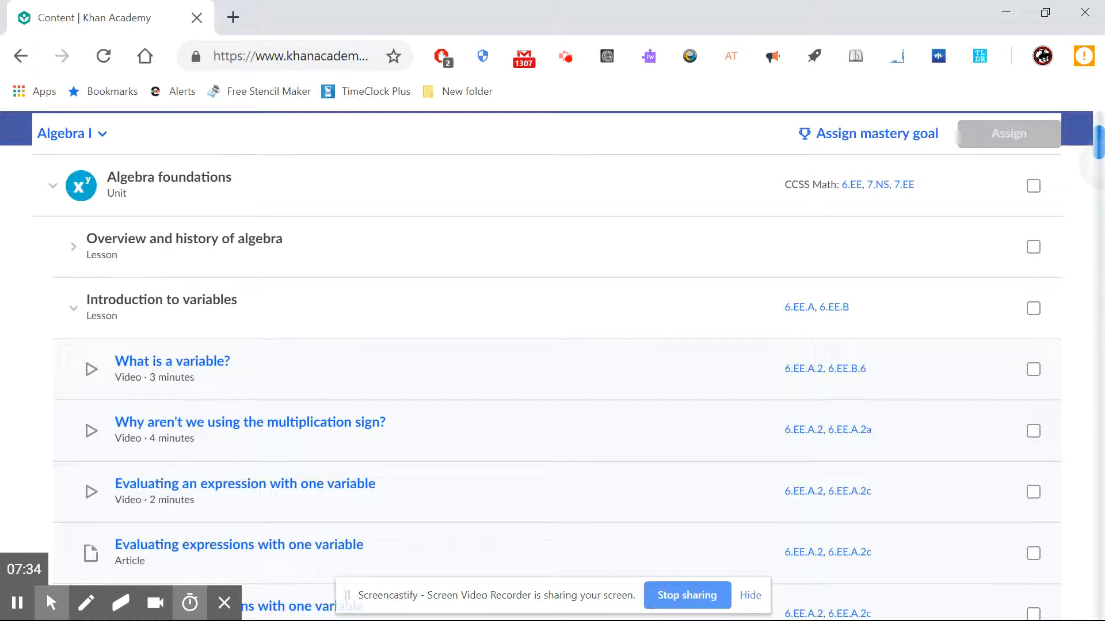
{"action": "scroll", "coordinate": [547, 368], "scroll_direction": "down", "scroll_amount": 1}
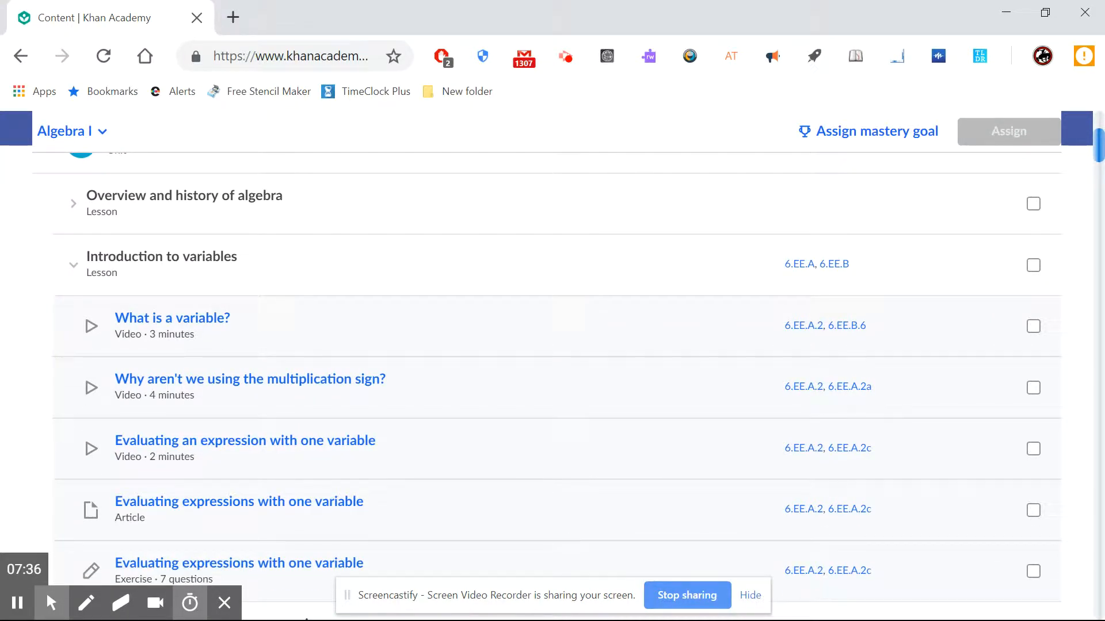
{"action": "scroll", "coordinate": [553, 379], "scroll_direction": "down", "scroll_amount": 5}
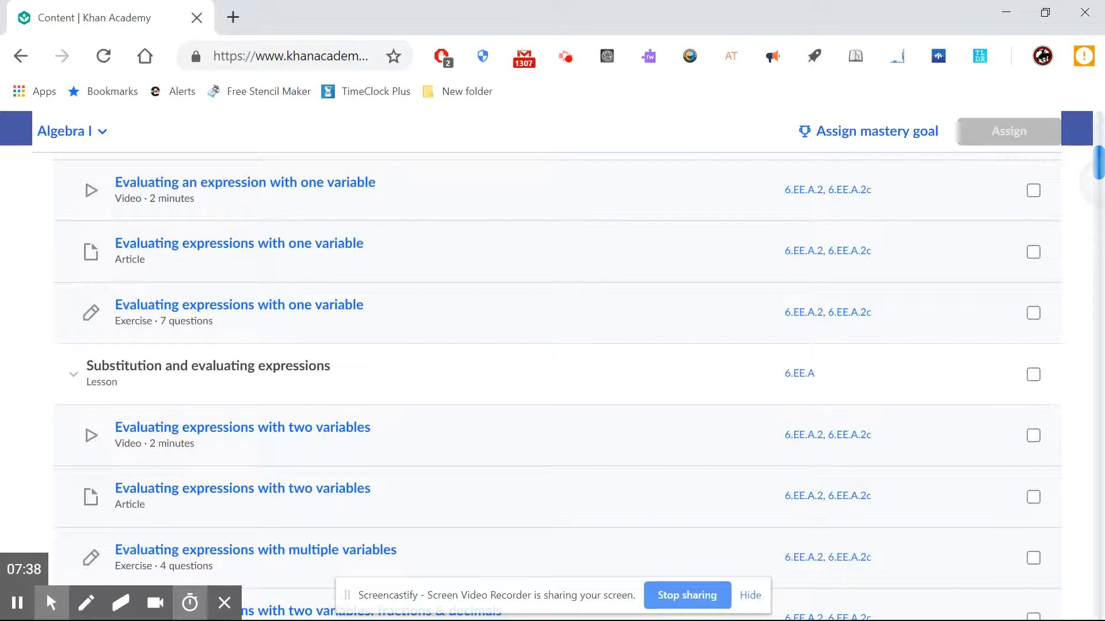
{"action": "scroll", "coordinate": [544, 379], "scroll_direction": "down", "scroll_amount": 2}
{"action": "scroll", "coordinate": [544, 380], "scroll_direction": "down", "scroll_amount": 5}
{"action": "scroll", "coordinate": [544, 380], "scroll_direction": "down", "scroll_amount": 3}
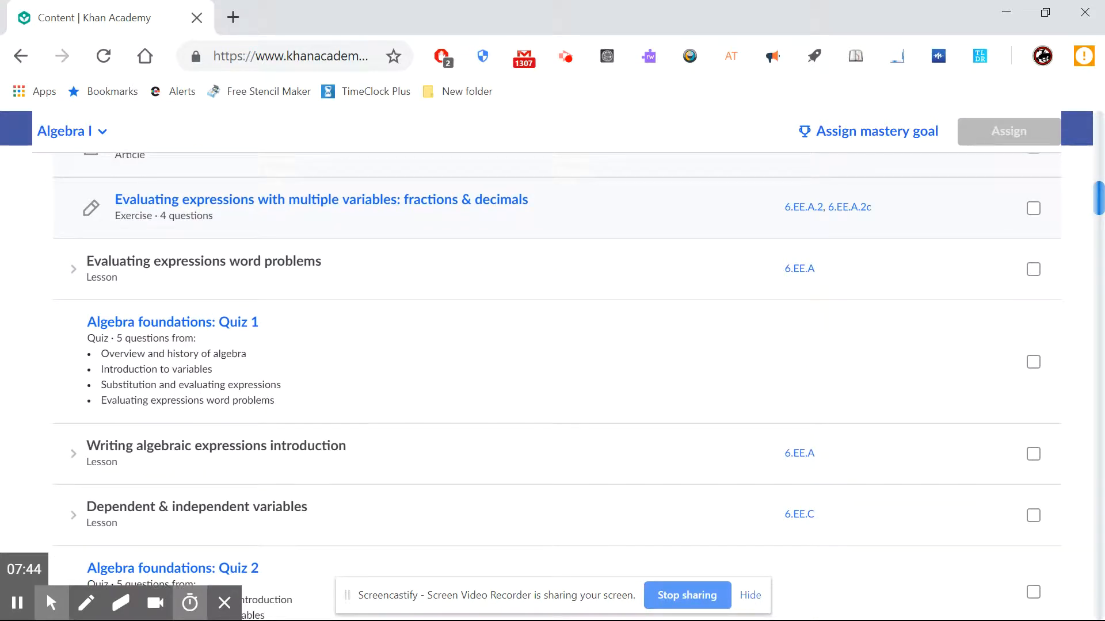
{"action": "scroll", "coordinate": [544, 380], "scroll_direction": "down", "scroll_amount": 3}
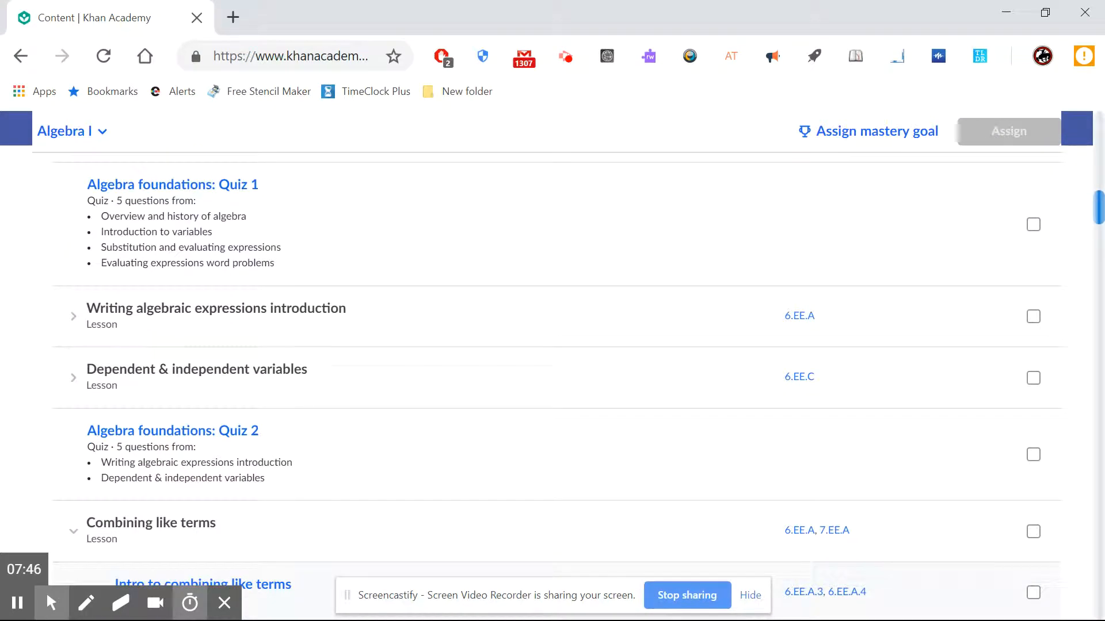
{"action": "scroll", "coordinate": [544, 380], "scroll_direction": "down", "scroll_amount": 3}
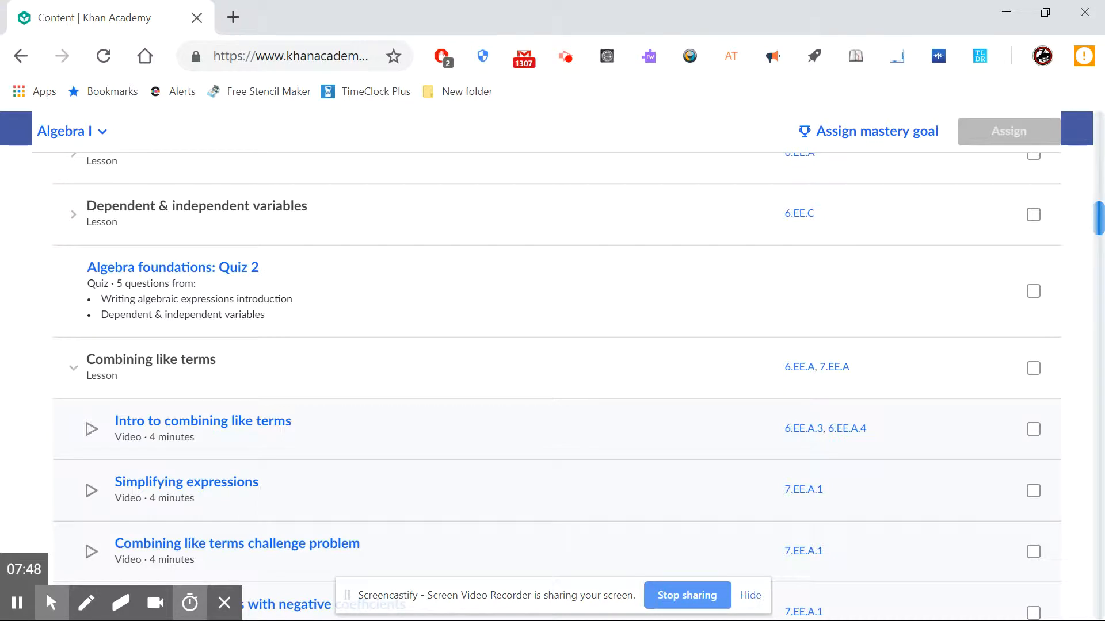
{"action": "scroll", "coordinate": [544, 379], "scroll_direction": "down", "scroll_amount": 2}
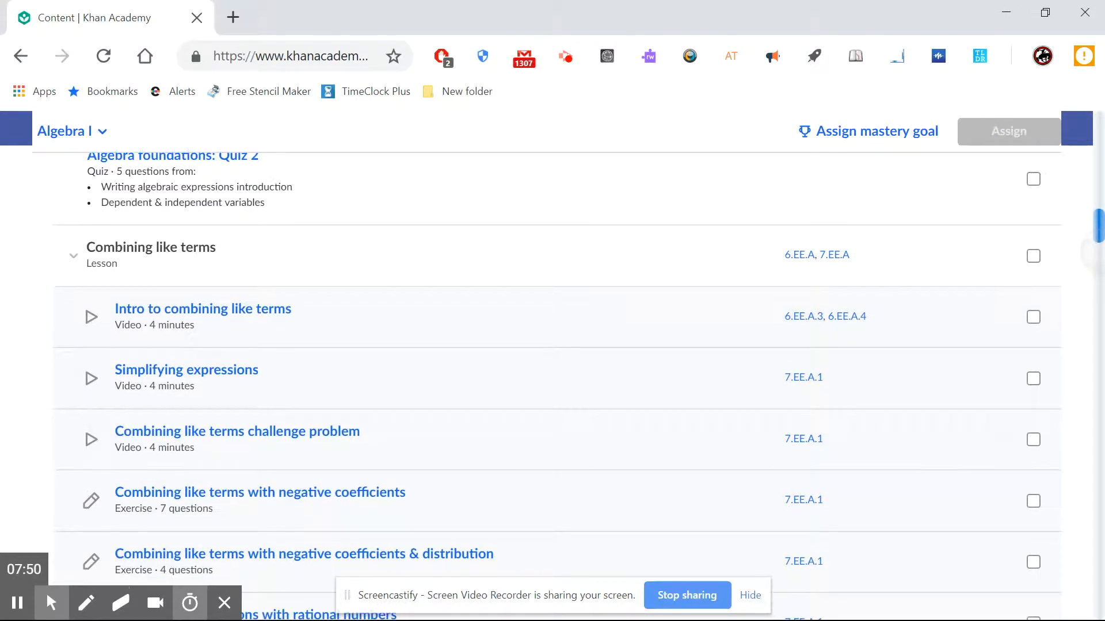
{"action": "scroll", "coordinate": [544, 380], "scroll_direction": "down", "scroll_amount": 1}
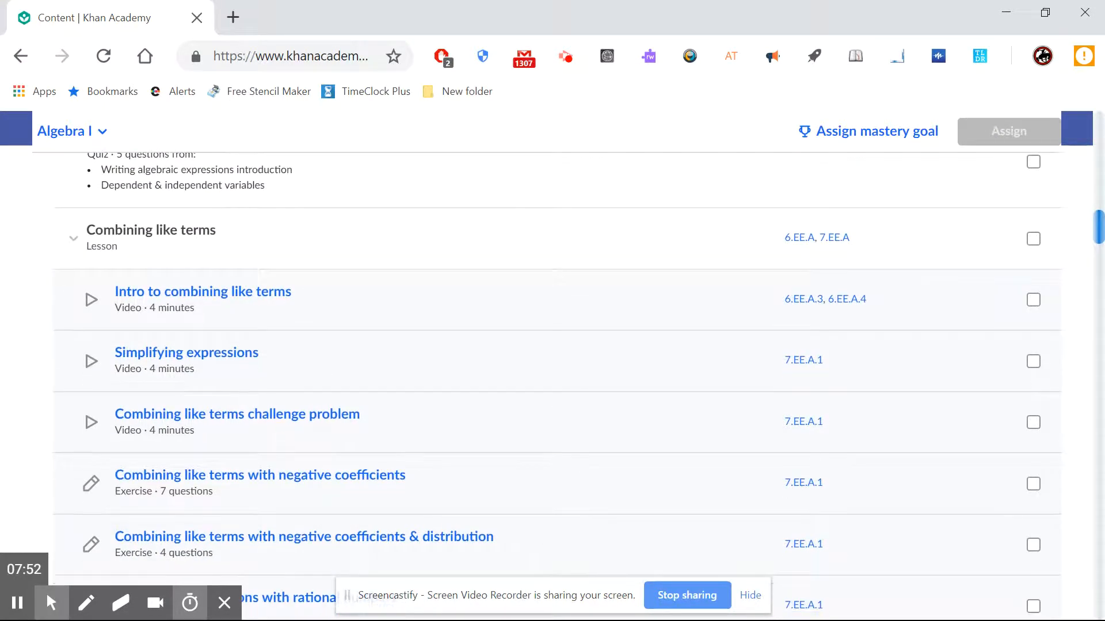
{"action": "scroll", "coordinate": [552, 380], "scroll_direction": "down", "scroll_amount": 8}
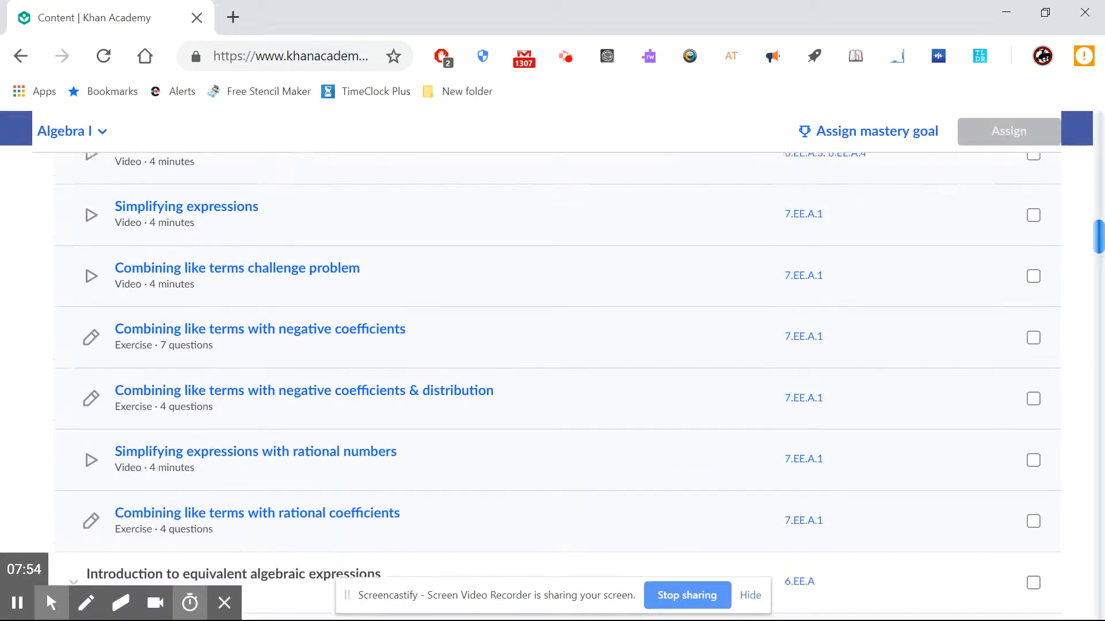
{"action": "scroll", "coordinate": [552, 380], "scroll_direction": "down", "scroll_amount": 8}
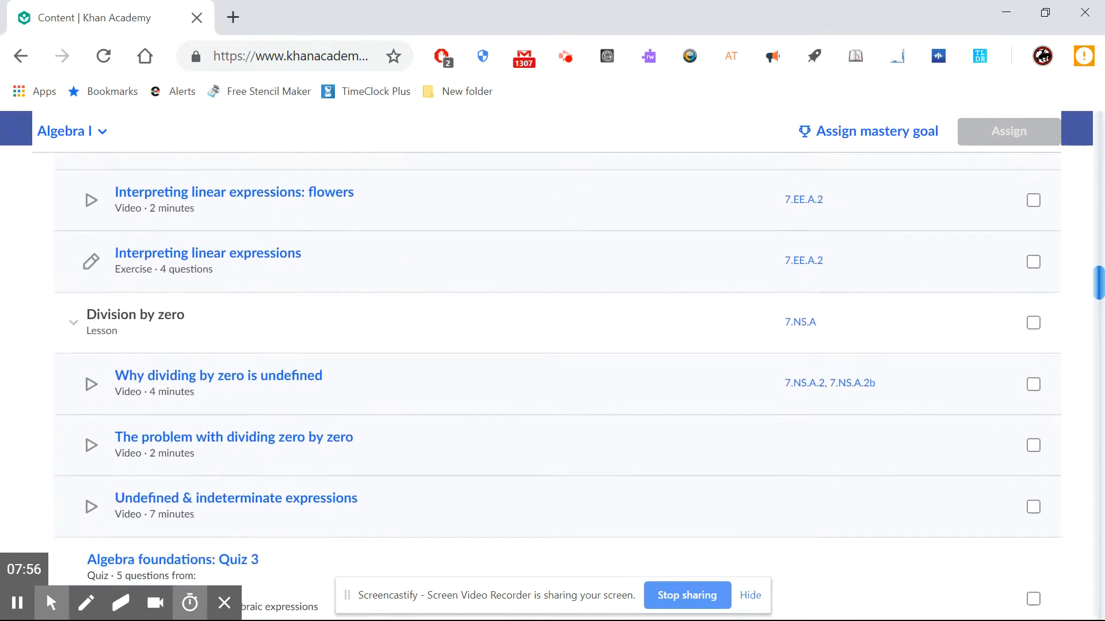
{"action": "scroll", "coordinate": [553, 345], "scroll_direction": "up", "scroll_amount": 20}
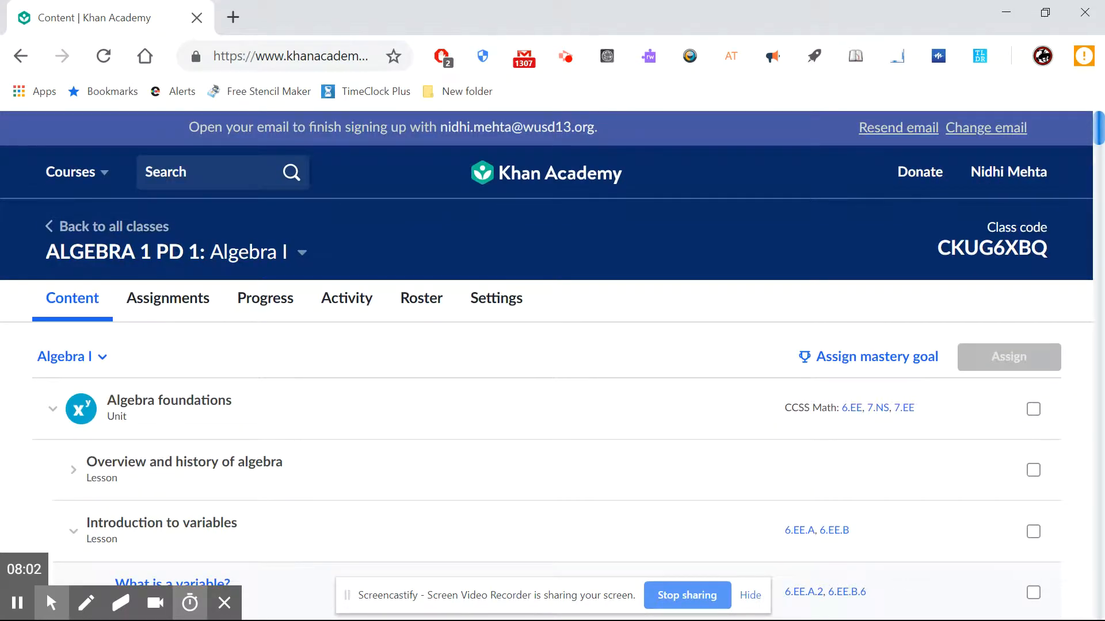
{"action": "left_click", "coordinate": [167, 298]}
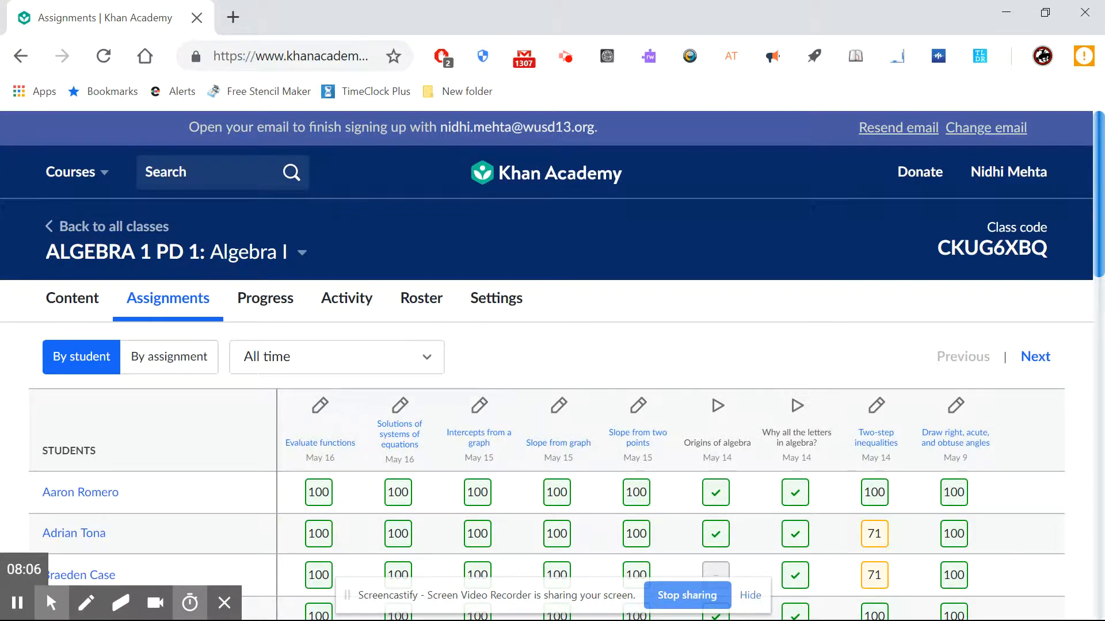
Step: Go back to the Algebra I content and select the article "Evaluating expressions with one variable" for assigning
{"action": "left_click", "coordinate": [72, 298]}
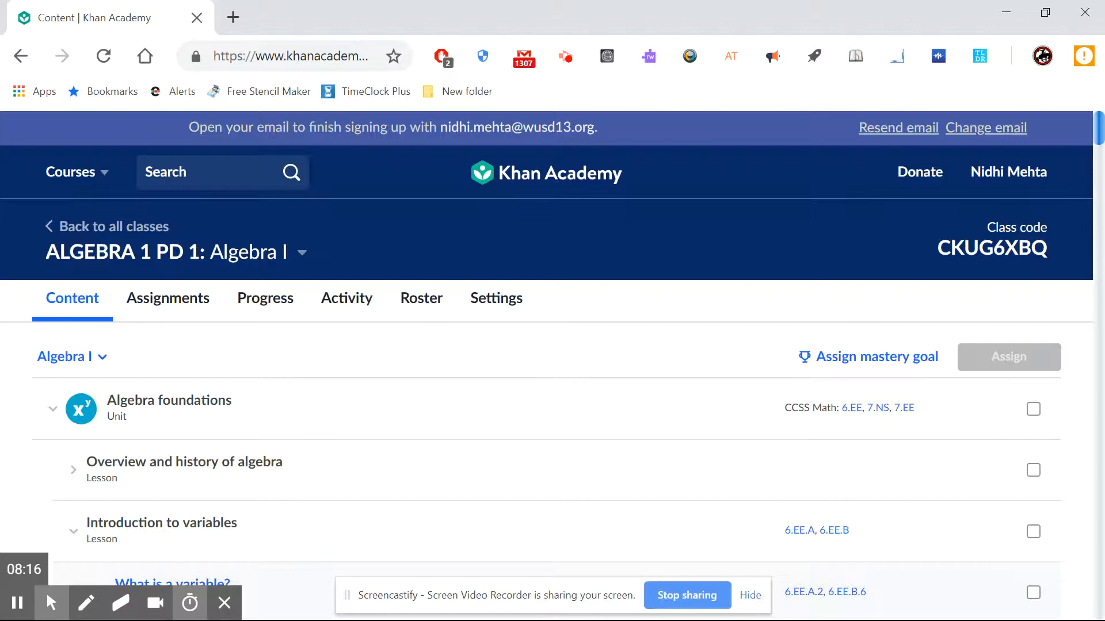
{"action": "scroll", "coordinate": [552, 368], "scroll_direction": "down", "scroll_amount": 8}
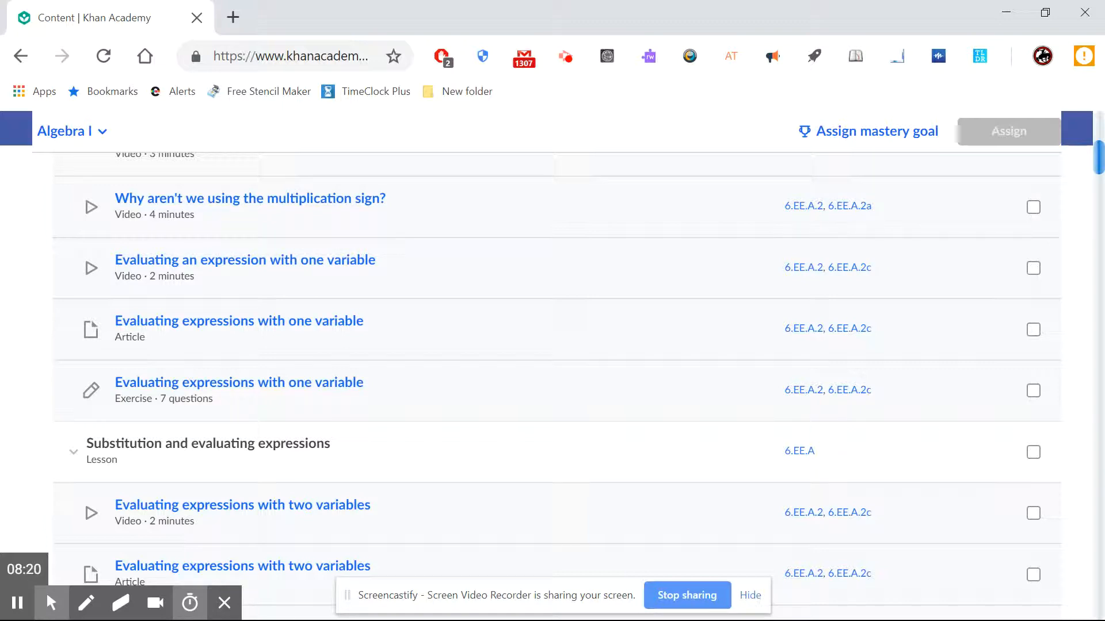
{"action": "scroll", "coordinate": [552, 386], "scroll_direction": "up", "scroll_amount": 2}
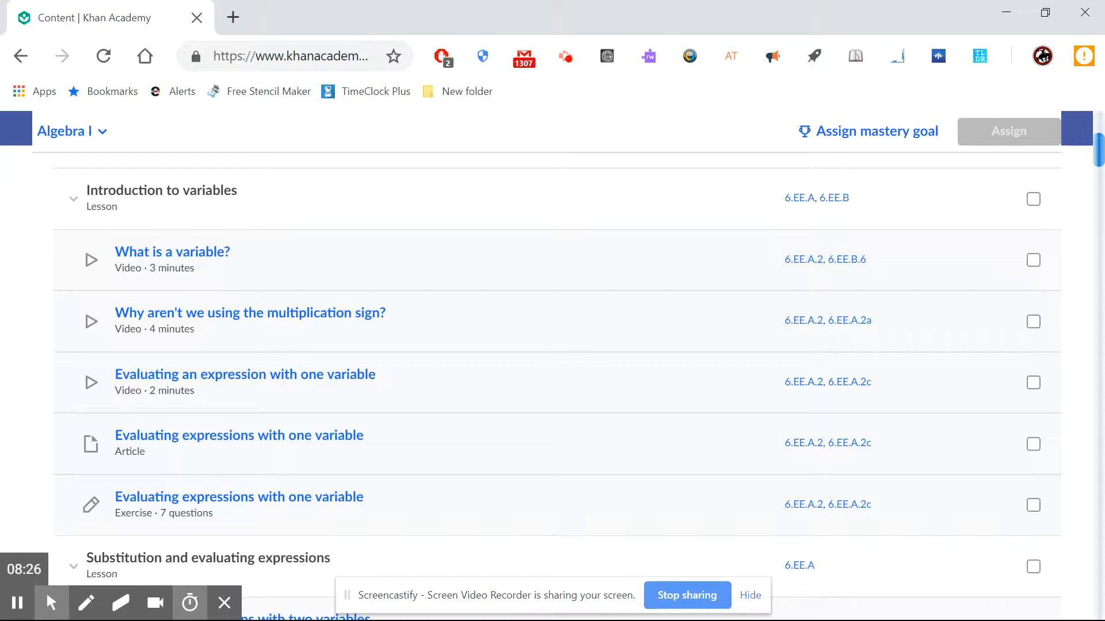
{"action": "scroll", "coordinate": [552, 368], "scroll_direction": "down", "scroll_amount": 2}
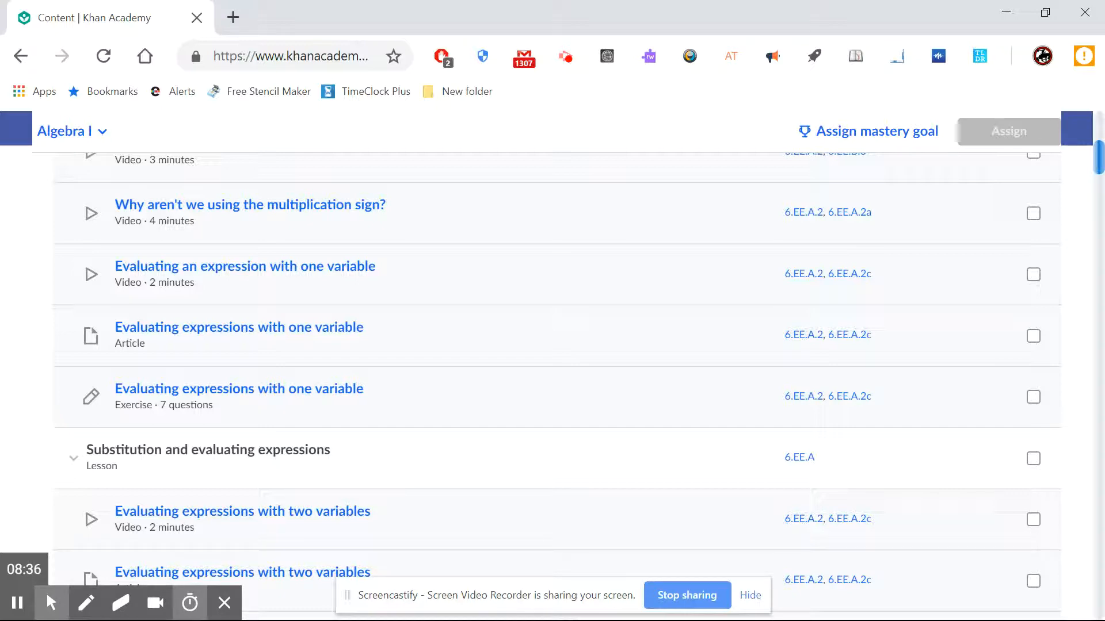
{"action": "left_click", "coordinate": [1033, 336]}
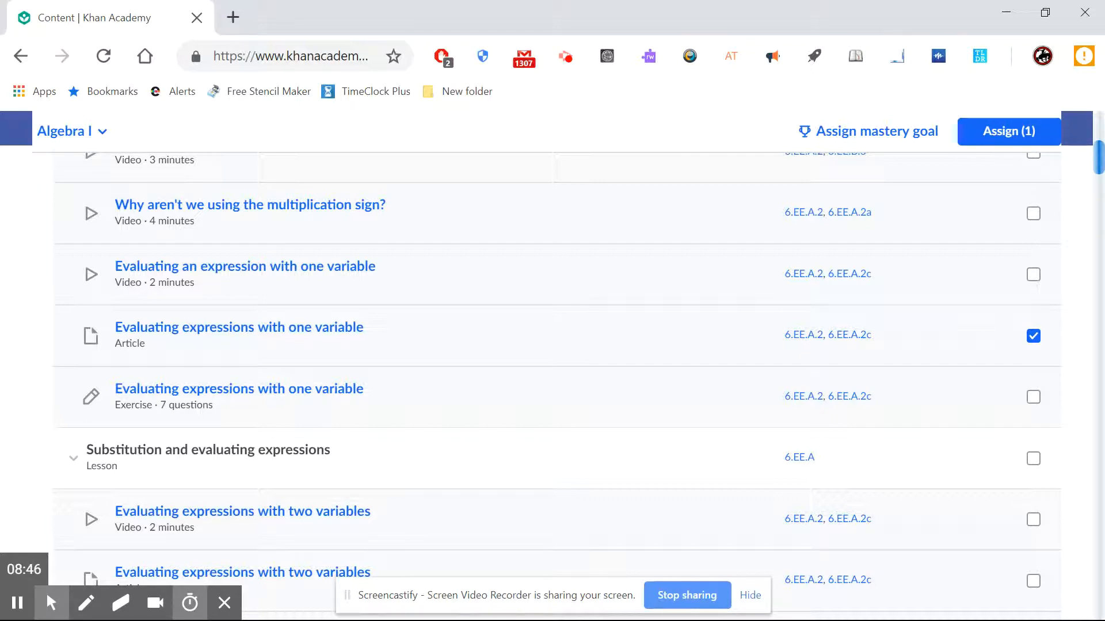
Step: Look through the remaining Algebra foundations lessons, quizzes and unit test, and the lessons of the Solving equations unit
{"action": "scroll", "coordinate": [557, 378], "scroll_direction": "down", "scroll_amount": 10}
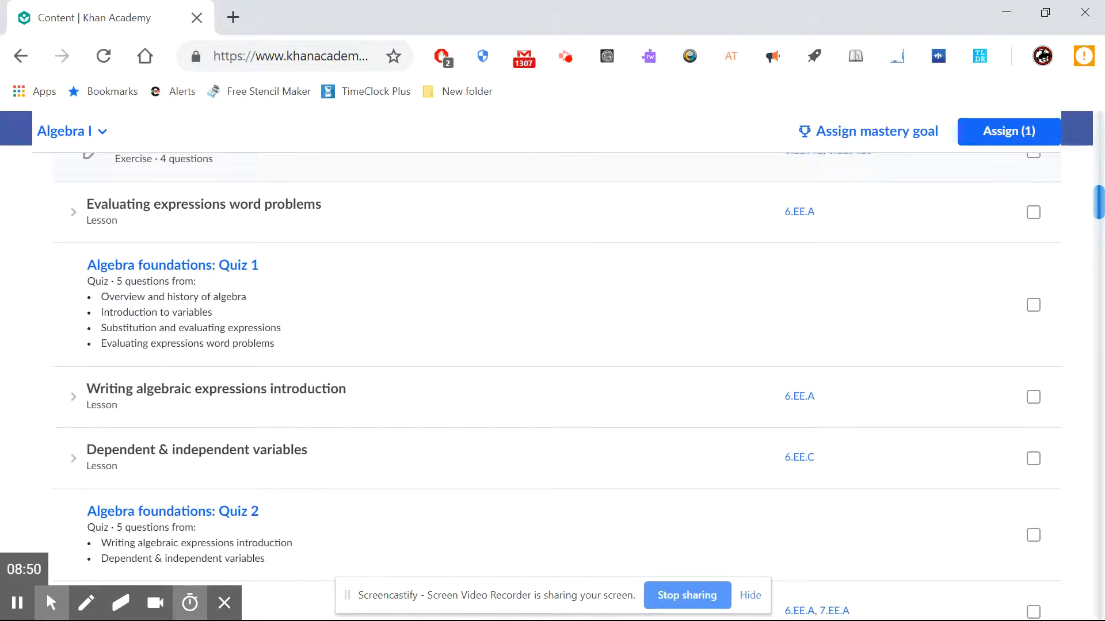
{"action": "scroll", "coordinate": [557, 378], "scroll_direction": "down", "scroll_amount": 6}
{"action": "scroll", "coordinate": [557, 378], "scroll_direction": "down", "scroll_amount": 8}
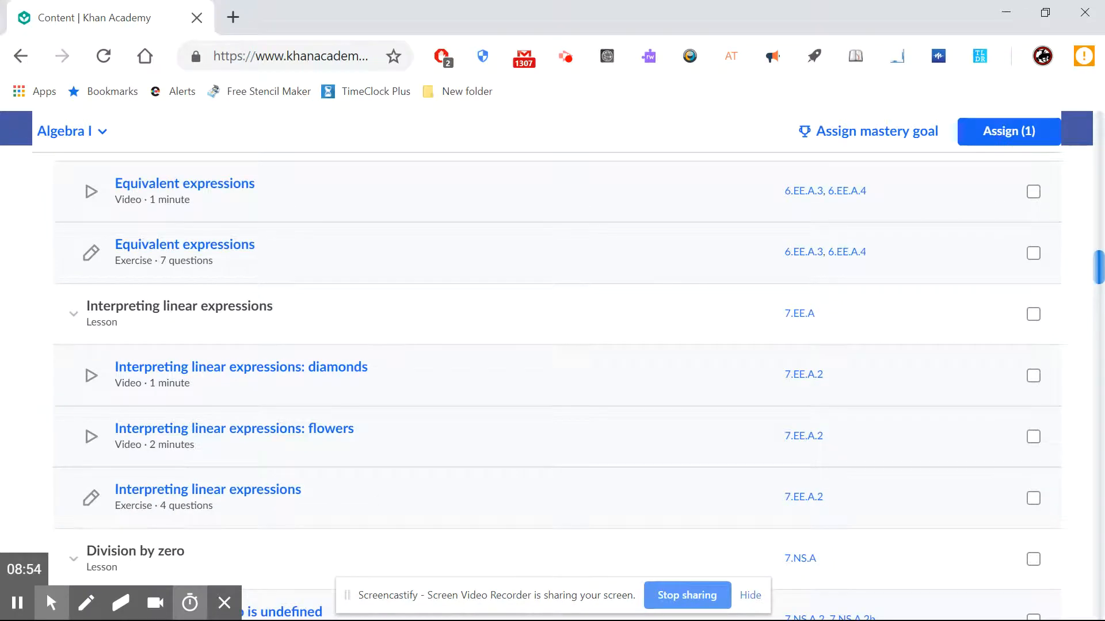
{"action": "scroll", "coordinate": [557, 378], "scroll_direction": "down", "scroll_amount": 5}
{"action": "scroll", "coordinate": [557, 378], "scroll_direction": "down", "scroll_amount": 1}
{"action": "scroll", "coordinate": [557, 378], "scroll_direction": "up", "scroll_amount": 1}
{"action": "scroll", "coordinate": [557, 378], "scroll_direction": "down", "scroll_amount": 4}
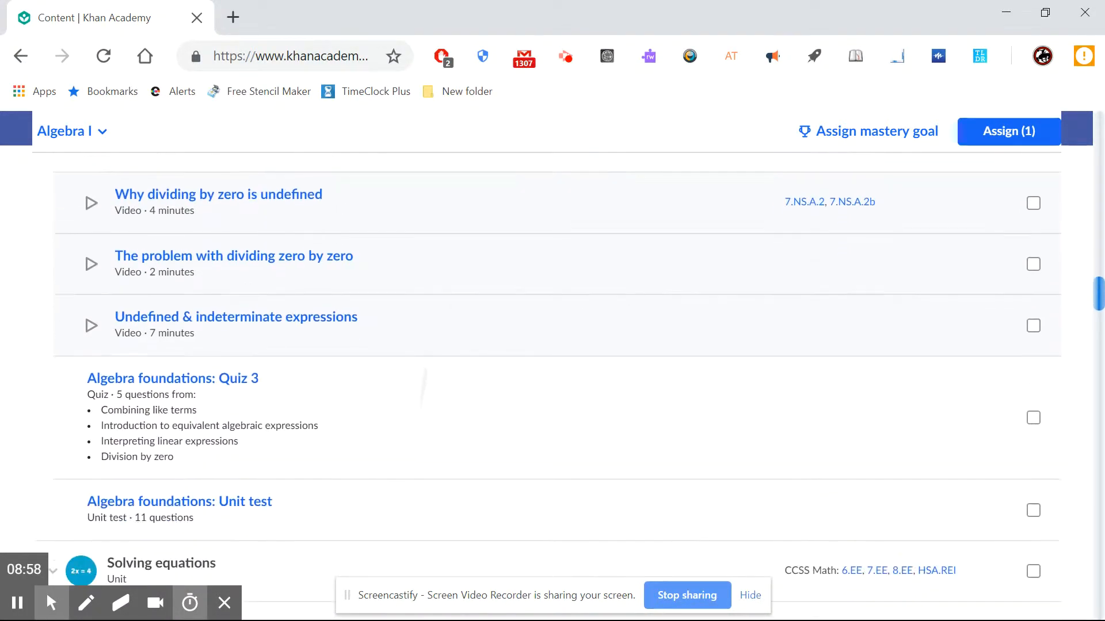
{"action": "scroll", "coordinate": [557, 378], "scroll_direction": "down", "scroll_amount": 4}
{"action": "scroll", "coordinate": [557, 379], "scroll_direction": "up", "scroll_amount": 1}
{"action": "scroll", "coordinate": [557, 378], "scroll_direction": "down", "scroll_amount": 6}
{"action": "scroll", "coordinate": [557, 378], "scroll_direction": "down", "scroll_amount": 4}
{"action": "scroll", "coordinate": [557, 378], "scroll_direction": "up", "scroll_amount": 5}
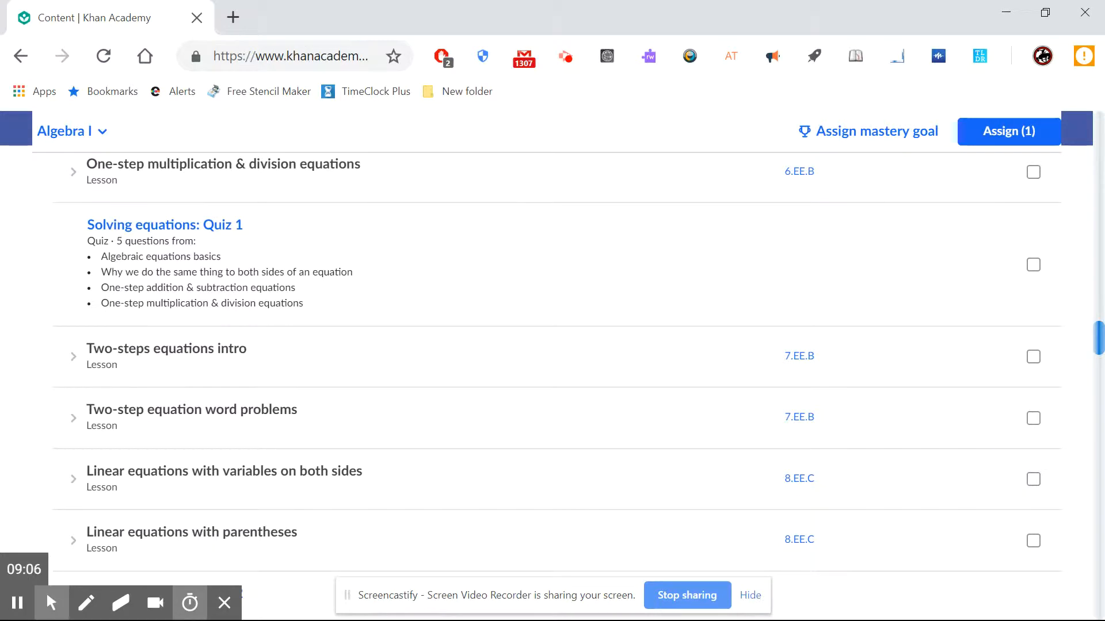
Step: Expand the "Two-steps equations intro" lesson and select its "Two-step equations" exercise for assigning
{"action": "left_click", "coordinate": [85, 351]}
{"action": "scroll", "coordinate": [552, 374], "scroll_direction": "down", "scroll_amount": 2}
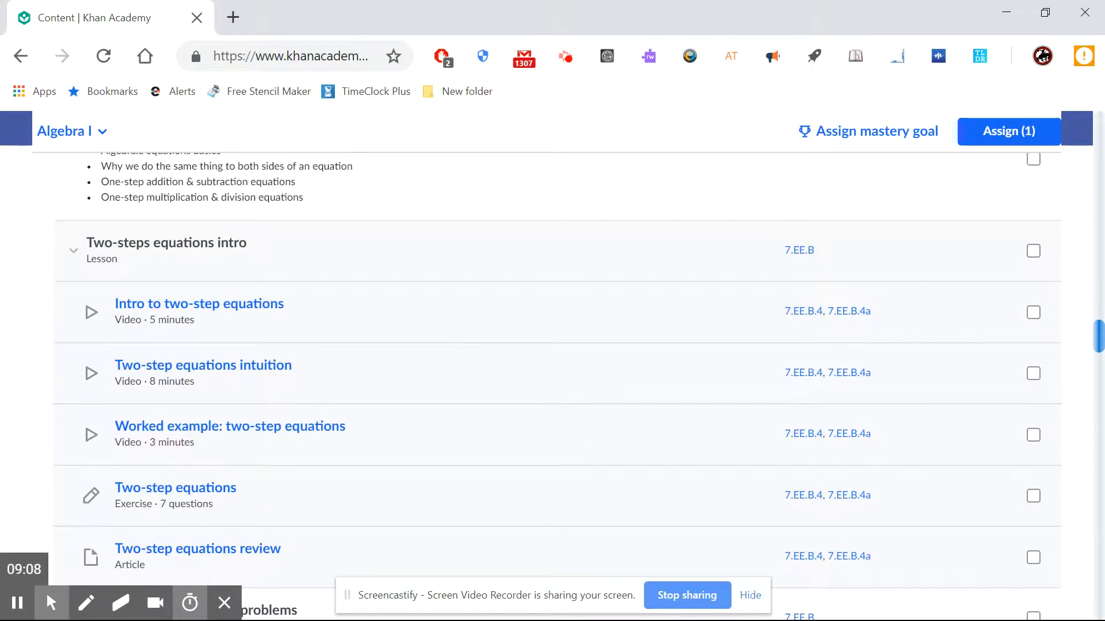
{"action": "scroll", "coordinate": [553, 374], "scroll_direction": "down", "scroll_amount": 2}
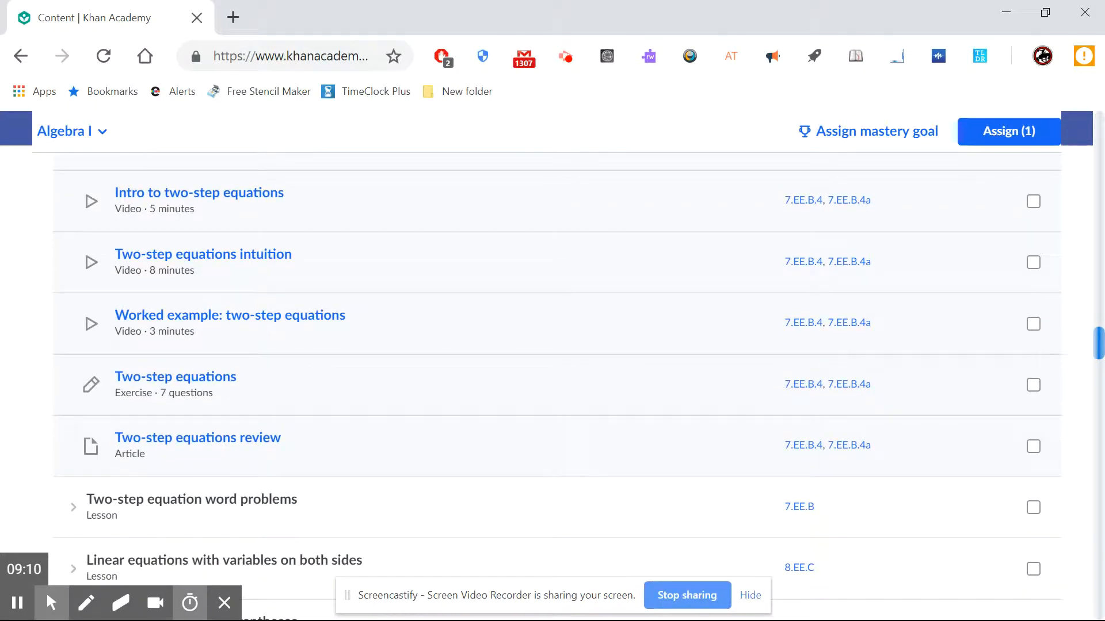
{"action": "scroll", "coordinate": [426, 340], "scroll_direction": "up", "scroll_amount": 1}
{"action": "scroll", "coordinate": [427, 340], "scroll_direction": "down", "scroll_amount": 1}
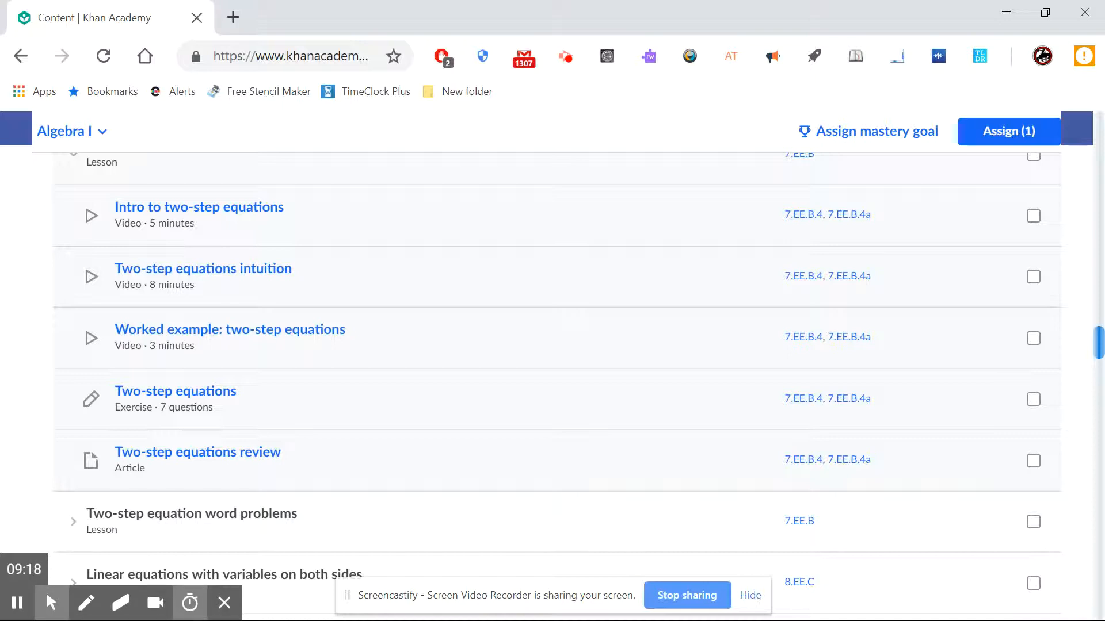
{"action": "left_click", "coordinate": [1033, 399]}
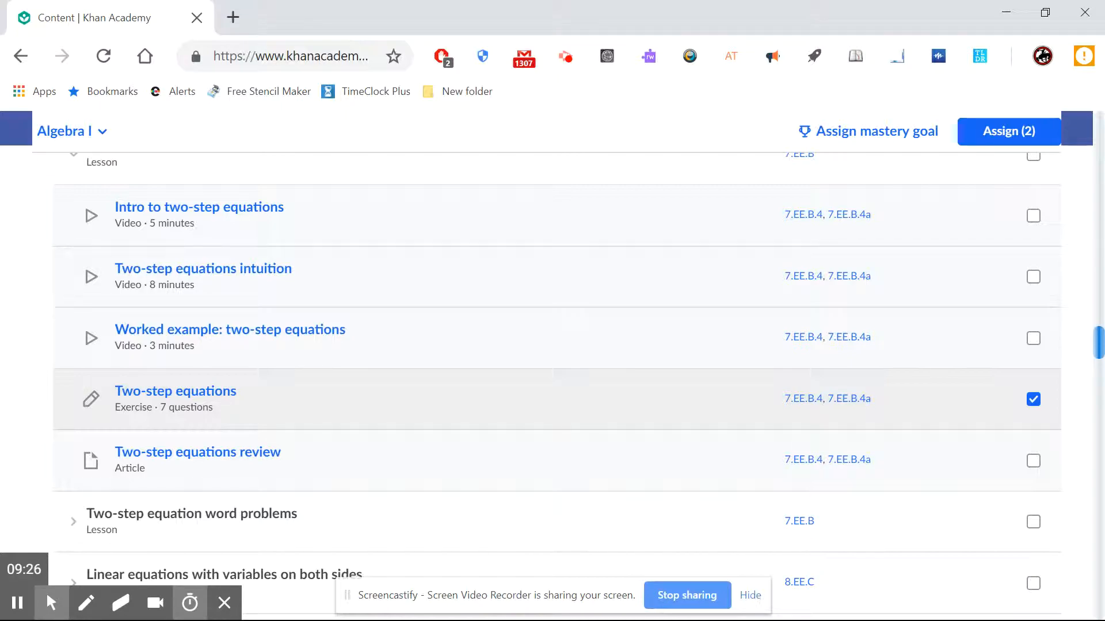
Step: Assign the two selected items to all students in ALGEBRA 1 PD 1 with a July 1 due date
{"action": "scroll", "coordinate": [552, 380], "scroll_direction": "down", "scroll_amount": 20}
{"action": "scroll", "coordinate": [552, 385], "scroll_direction": "up", "scroll_amount": 20}
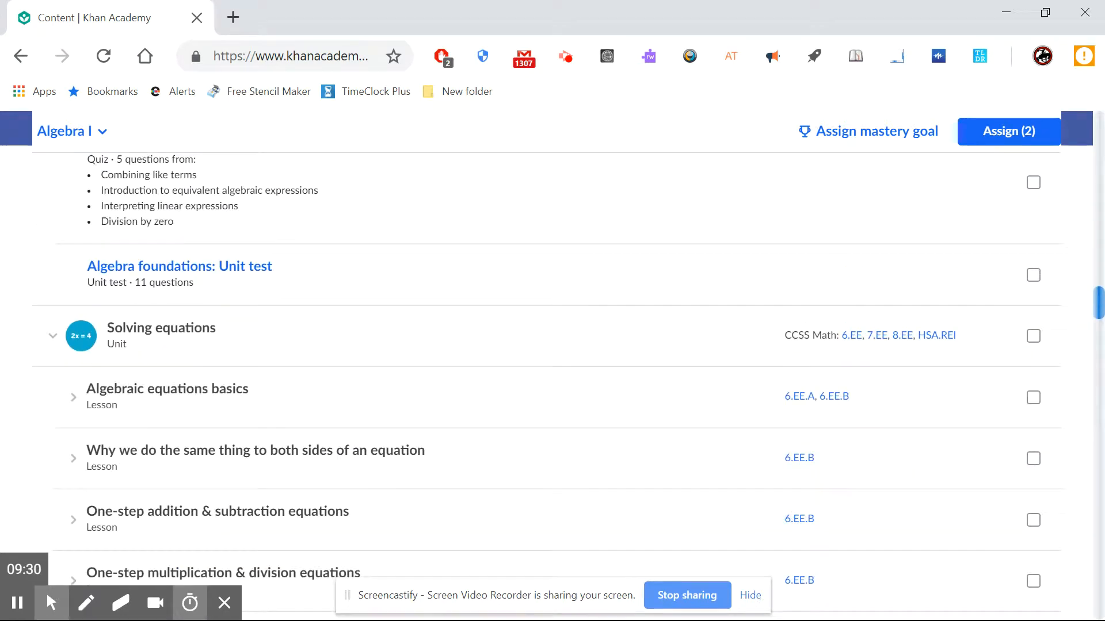
{"action": "left_click", "coordinate": [1008, 131]}
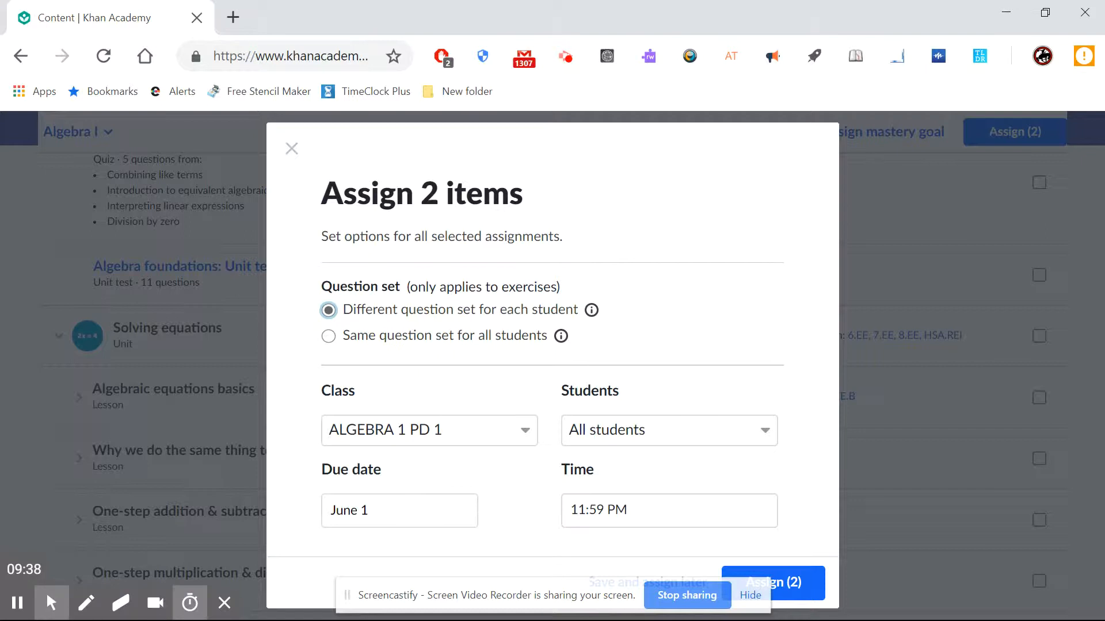
{"action": "left_click", "coordinate": [764, 430]}
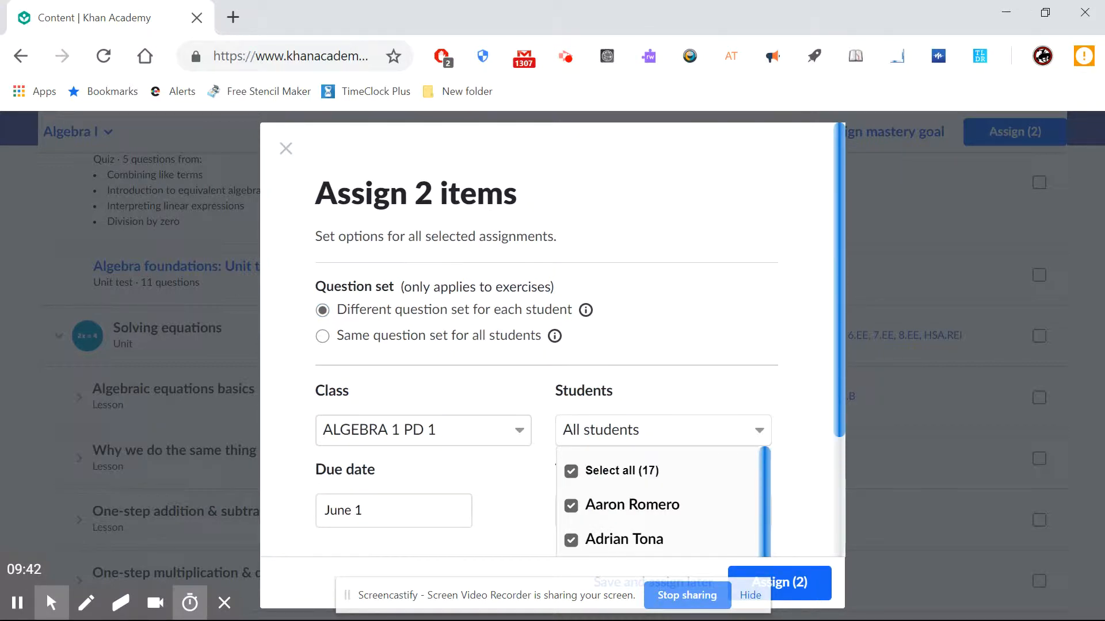
{"action": "left_click", "coordinate": [753, 443]}
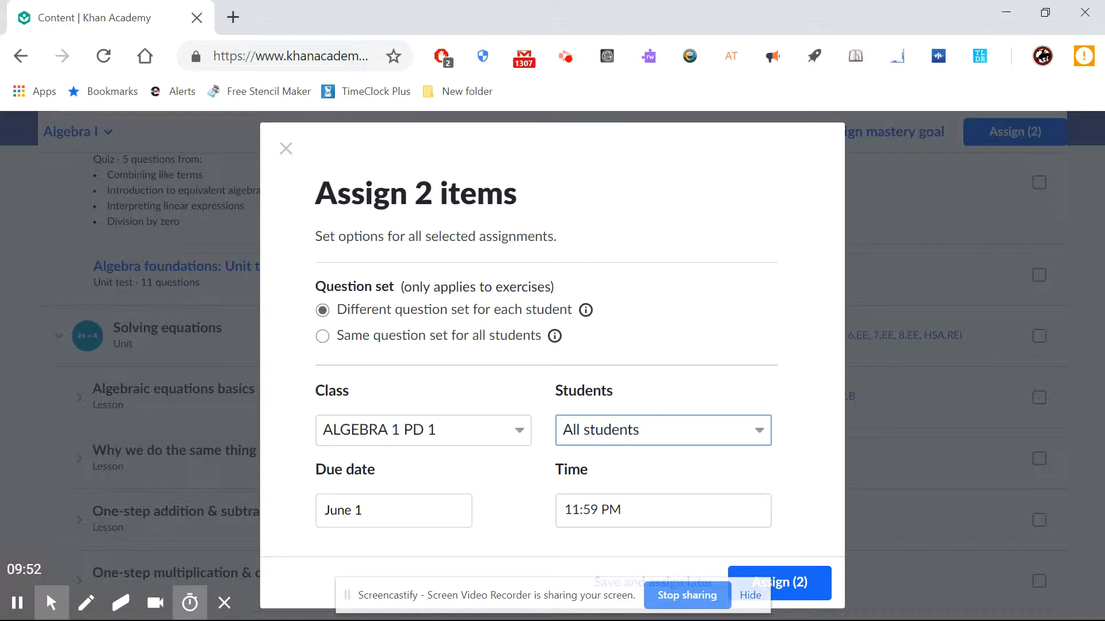
{"action": "left_click", "coordinate": [388, 516]}
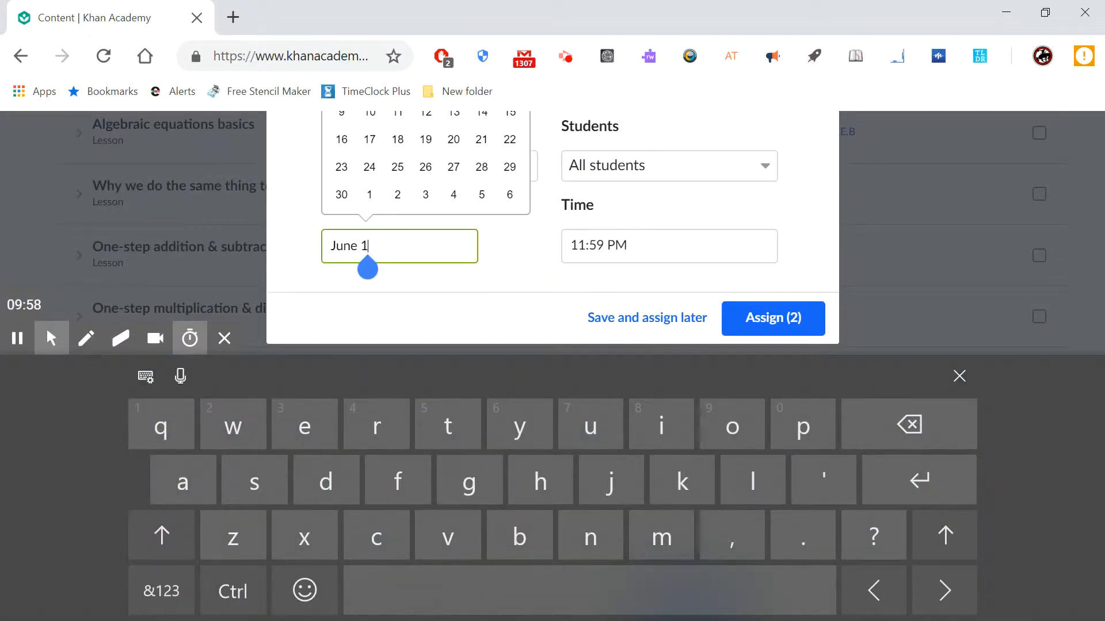
{"action": "left_click", "coordinate": [370, 194]}
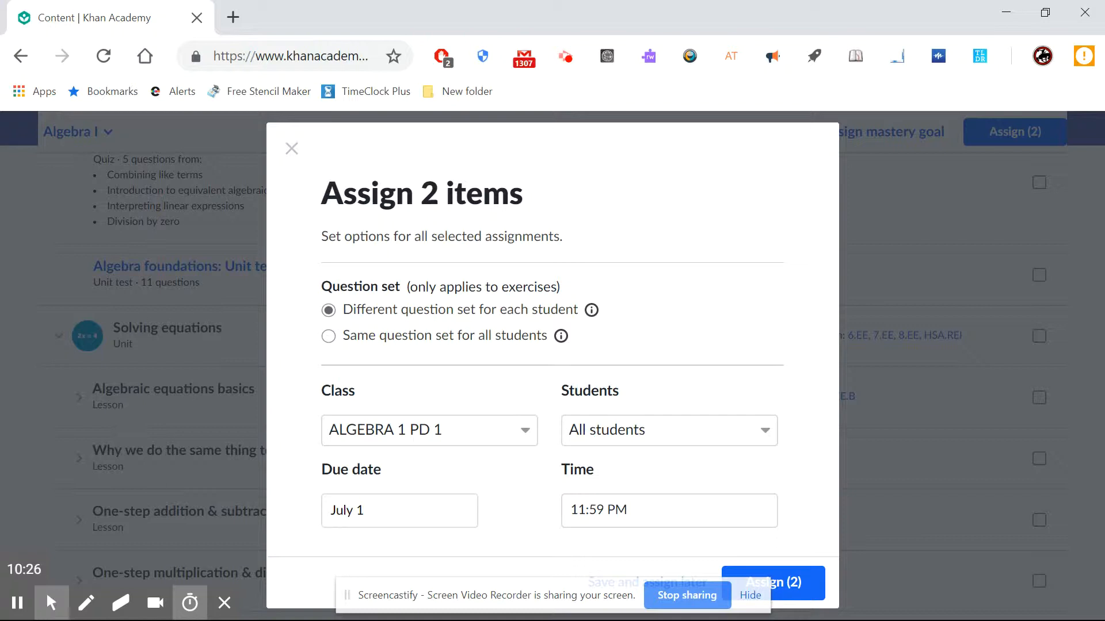
{"action": "key", "text": "Return"}
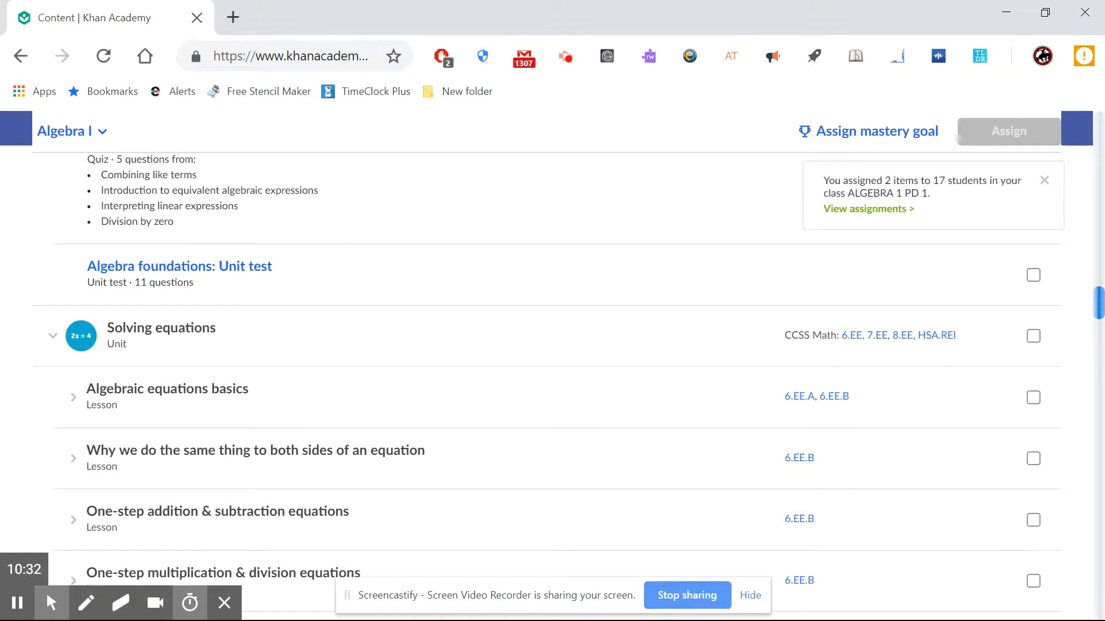
Step: Return to the list of all classes, reopen ALGEBRA 1 PD 1 and view its assignments by student
{"action": "scroll", "coordinate": [552, 385], "scroll_direction": "up", "scroll_amount": 20}
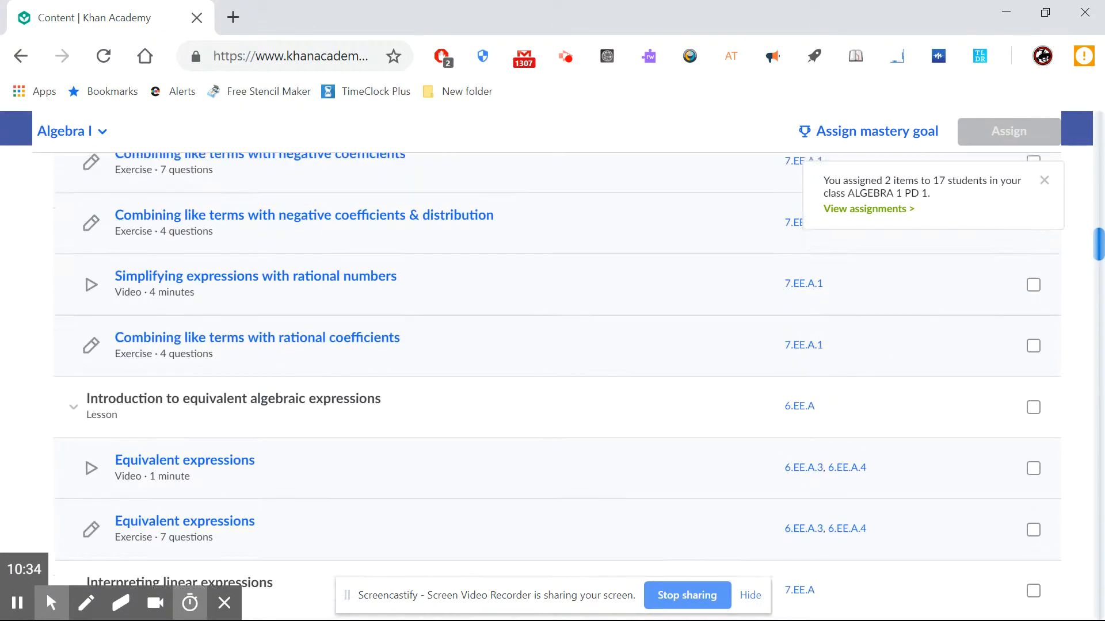
{"action": "scroll", "coordinate": [553, 368], "scroll_direction": "up", "scroll_amount": 20}
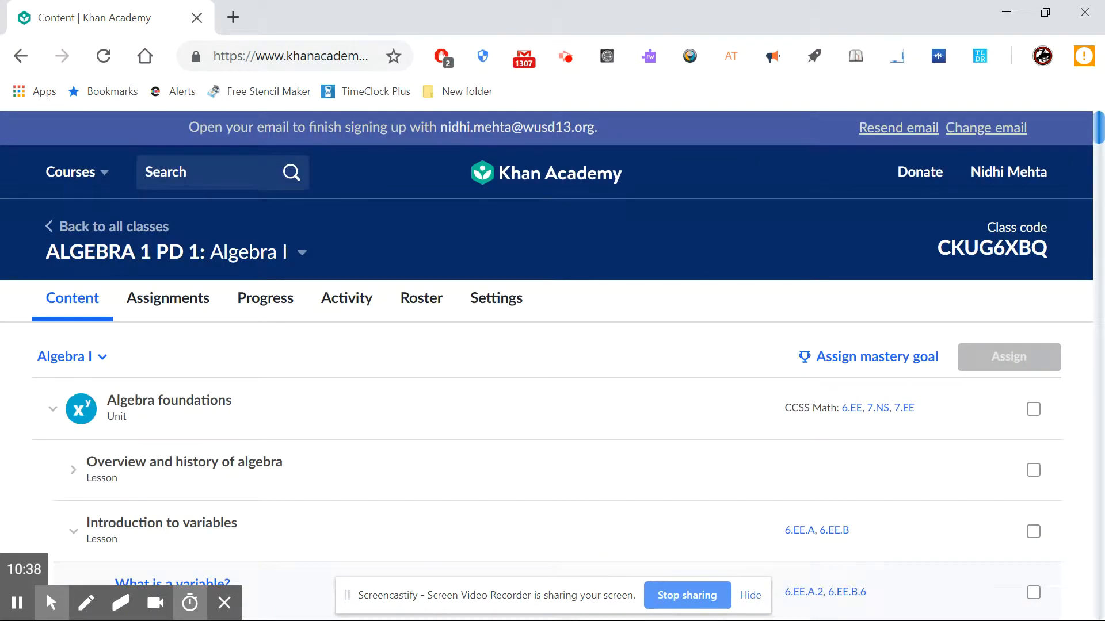
{"action": "left_click", "coordinate": [114, 226]}
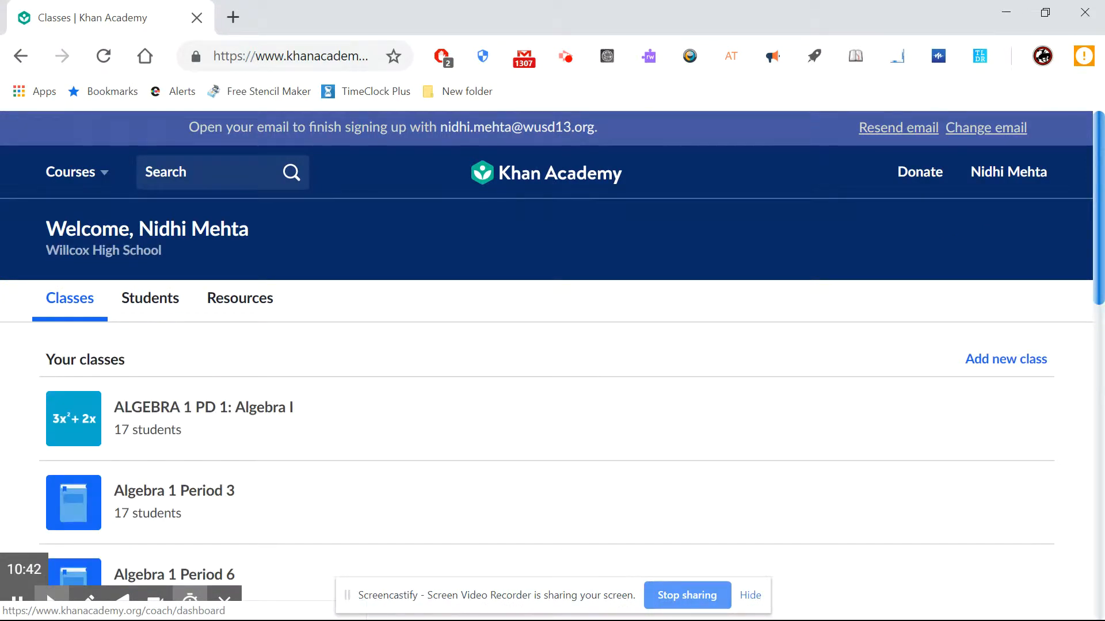
{"action": "left_click", "coordinate": [213, 408]}
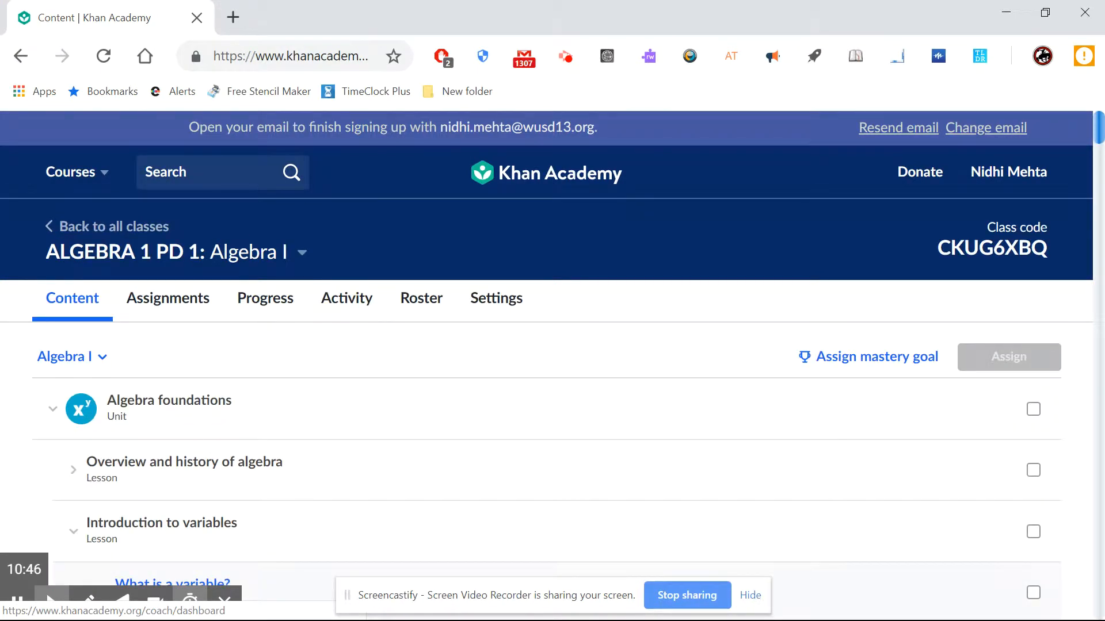
{"action": "left_click", "coordinate": [169, 300]}
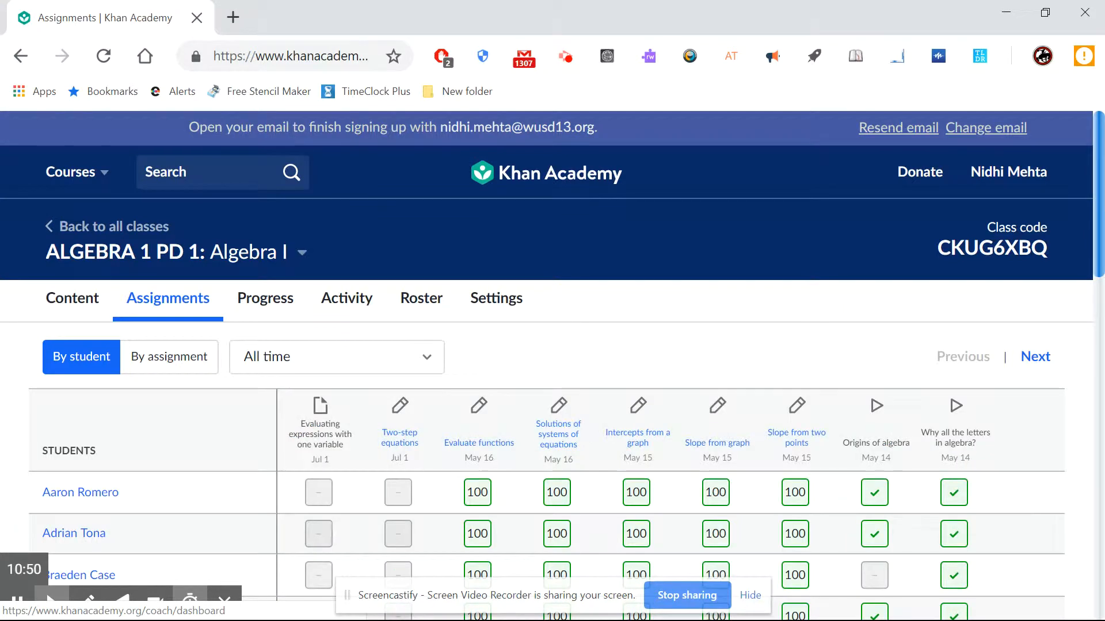
Step: View the class's assignments by assignment and examine the due dates, assigned dates and completion counts
{"action": "left_click", "coordinate": [169, 357]}
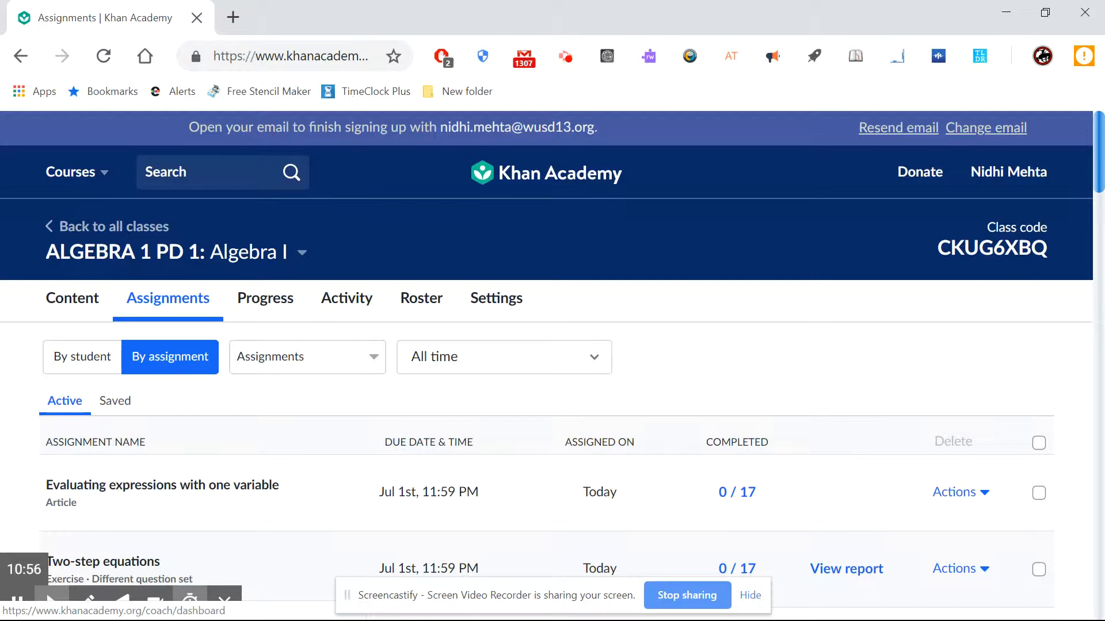
{"action": "scroll", "coordinate": [553, 362], "scroll_direction": "down", "scroll_amount": 6}
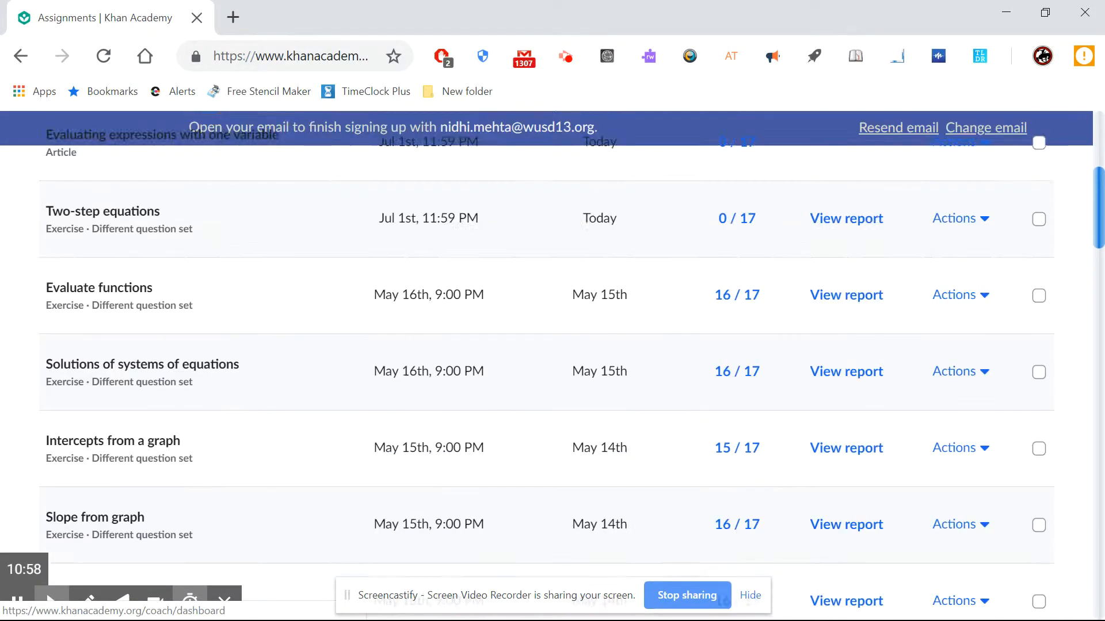
{"action": "scroll", "coordinate": [553, 365], "scroll_direction": "down", "scroll_amount": 20}
{"action": "scroll", "coordinate": [552, 363], "scroll_direction": "down", "scroll_amount": 15}
{"action": "scroll", "coordinate": [553, 363], "scroll_direction": "up", "scroll_amount": 12}
{"action": "scroll", "coordinate": [553, 364], "scroll_direction": "up", "scroll_amount": 20}
{"action": "scroll", "coordinate": [552, 365], "scroll_direction": "up", "scroll_amount": 3}
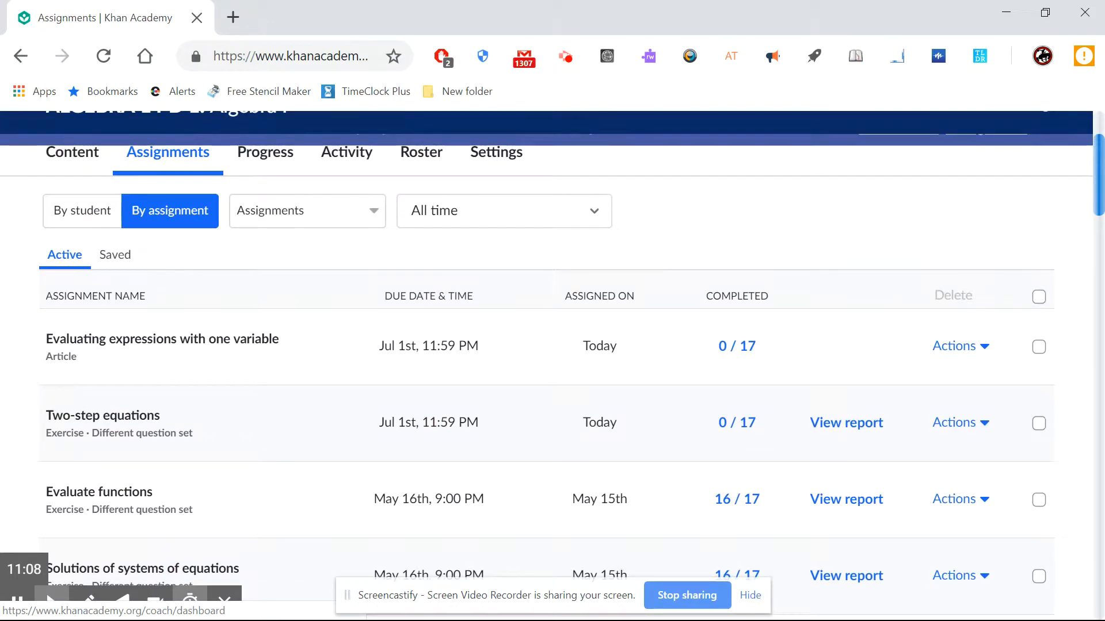
Step: Open the assigned article "Evaluating expressions with one variable" and look through its explanations and worked examples
{"action": "left_click", "coordinate": [162, 339]}
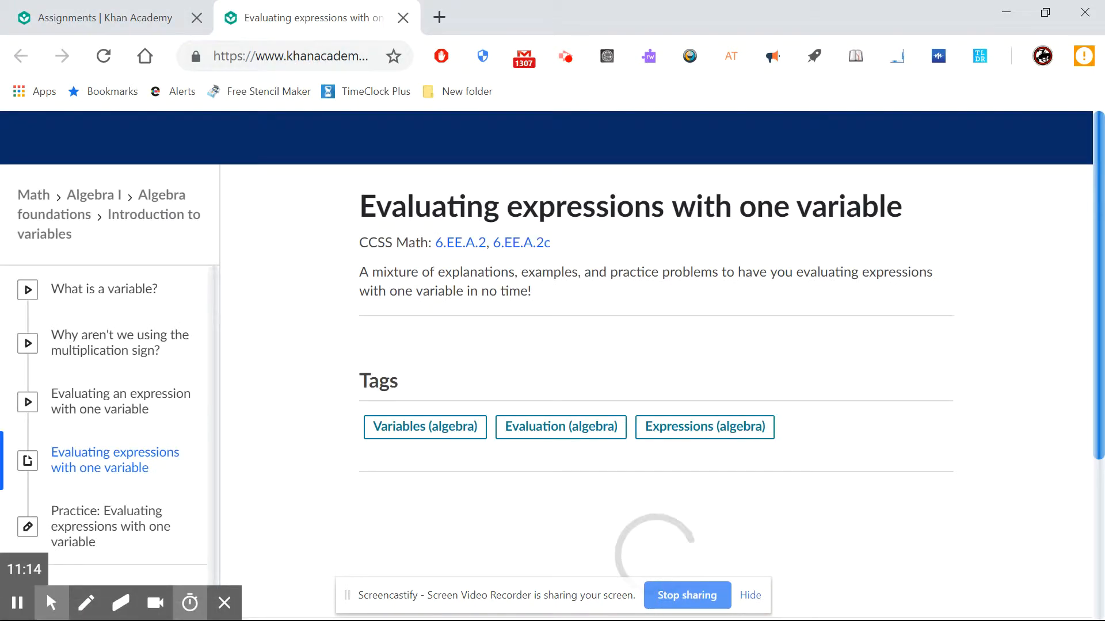
{"action": "scroll", "coordinate": [656, 366], "scroll_direction": "down", "scroll_amount": 3}
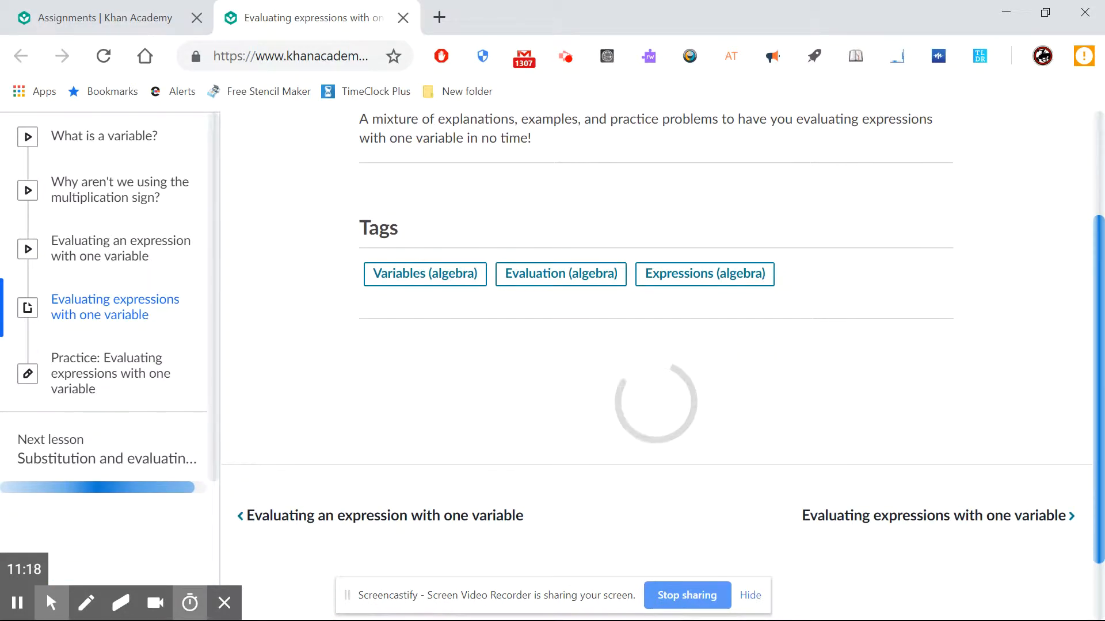
{"action": "scroll", "coordinate": [656, 362], "scroll_direction": "up", "scroll_amount": 3}
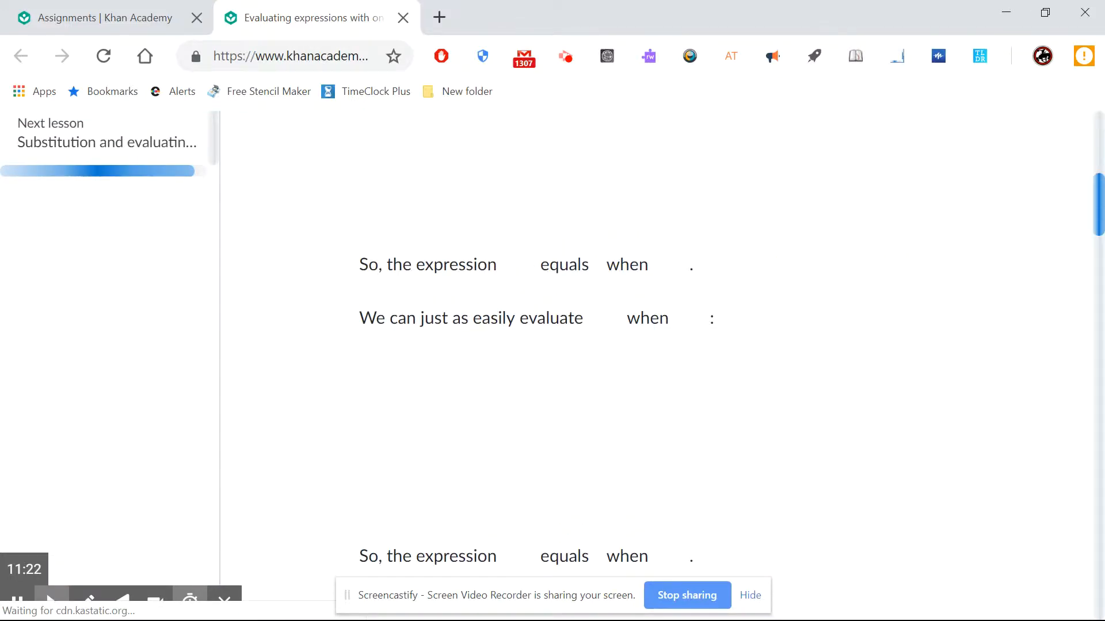
{"action": "scroll", "coordinate": [656, 366], "scroll_direction": "up", "scroll_amount": 8}
{"action": "scroll", "coordinate": [656, 366], "scroll_direction": "down", "scroll_amount": 10}
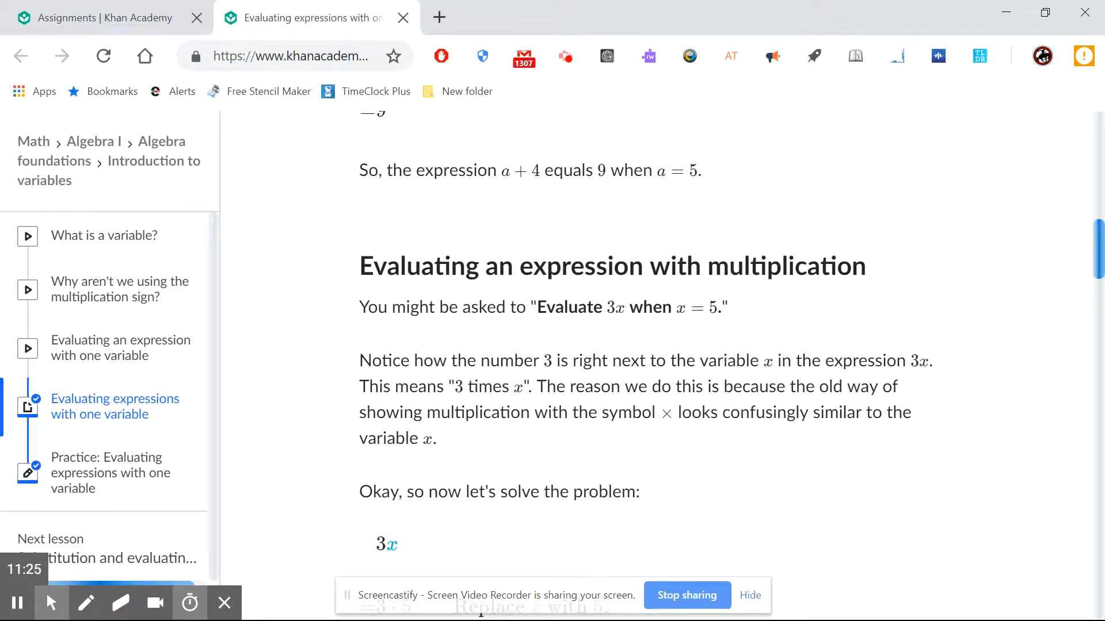
{"action": "scroll", "coordinate": [656, 366], "scroll_direction": "down", "scroll_amount": 8}
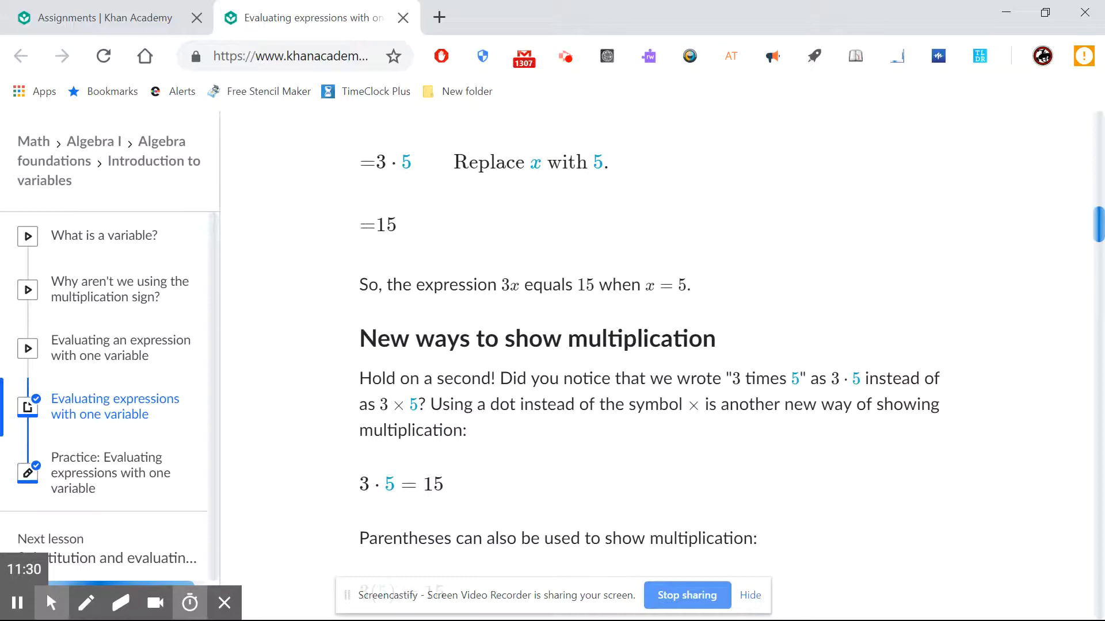
Step: Open the practice exercise "Evaluating expressions with one variable" and enter 2 as the answer to the displayed question
{"action": "left_click", "coordinate": [109, 473]}
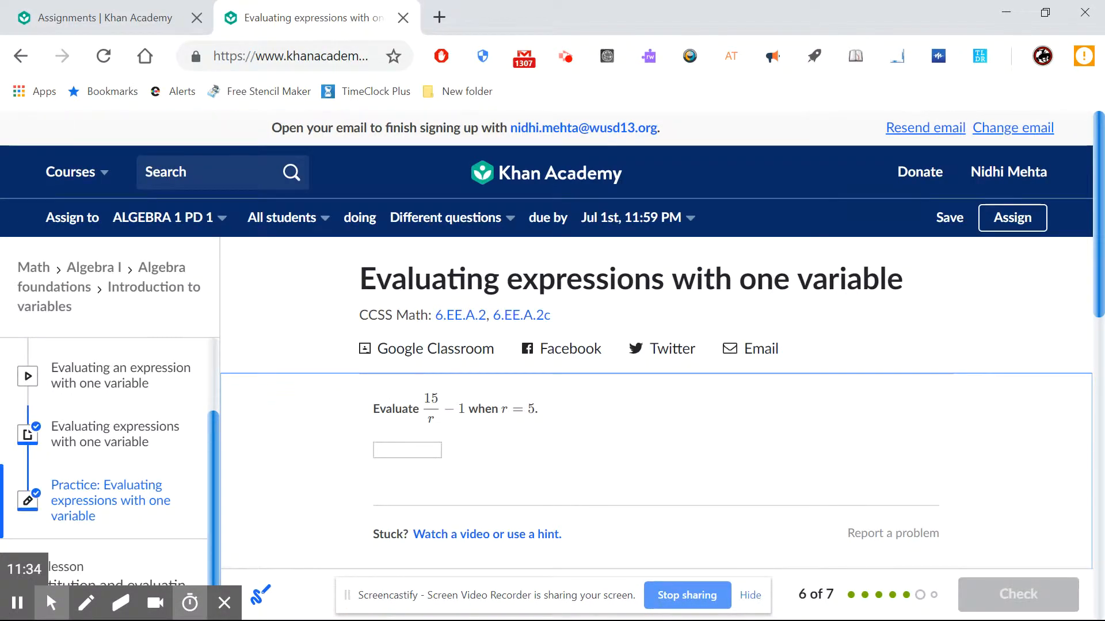
{"action": "scroll", "coordinate": [656, 357], "scroll_direction": "down", "scroll_amount": 1}
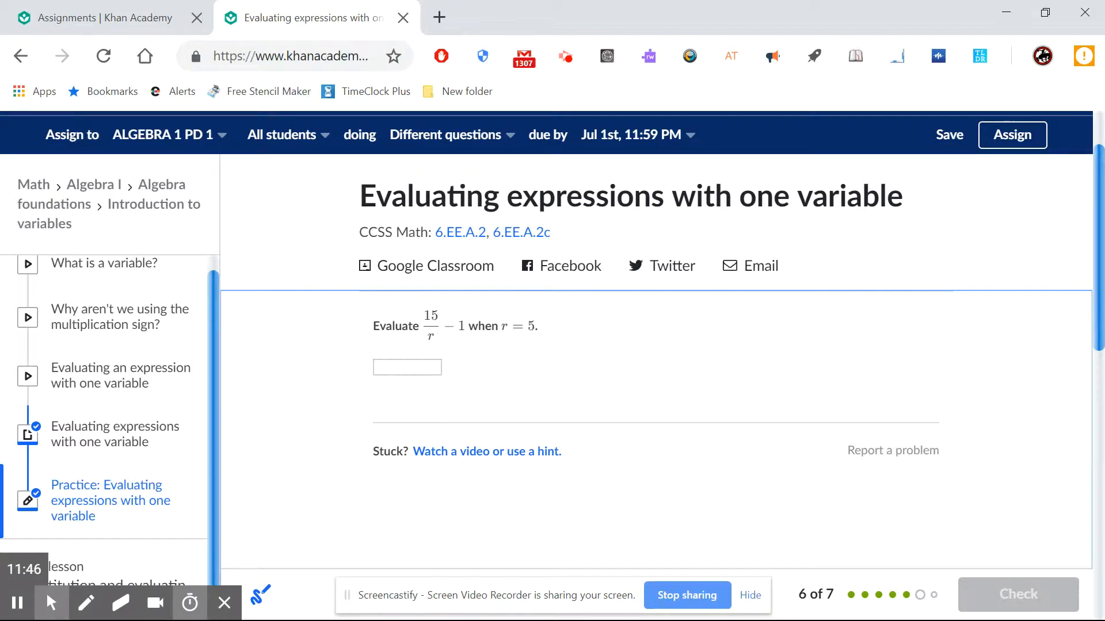
{"action": "scroll", "coordinate": [421, 311], "scroll_direction": "up", "scroll_amount": 3}
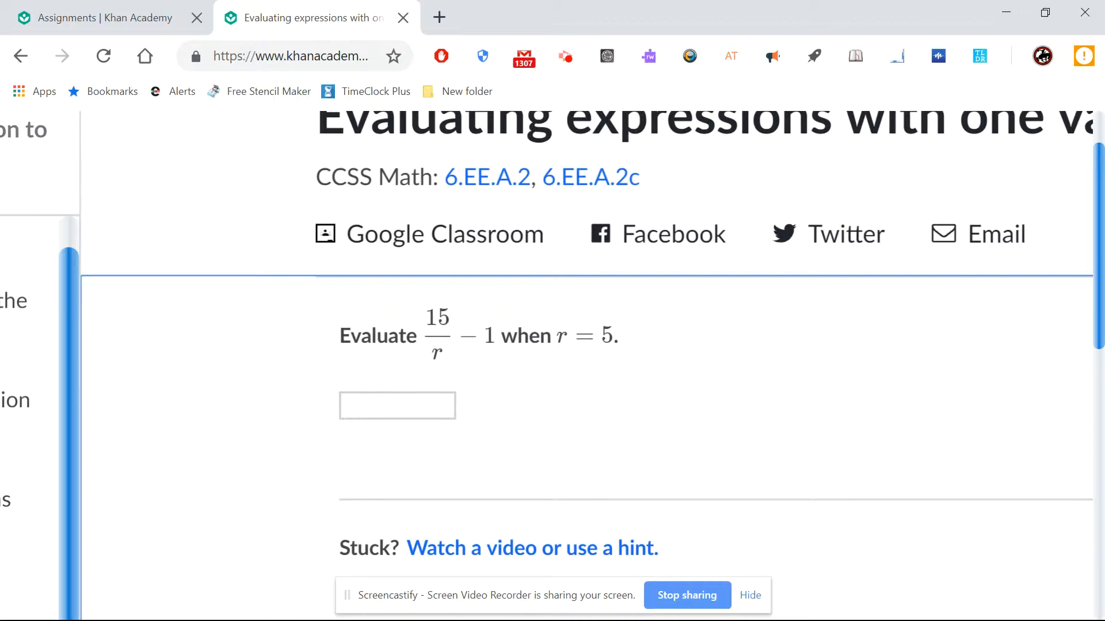
{"action": "scroll", "coordinate": [547, 366], "scroll_direction": "down", "scroll_amount": 3}
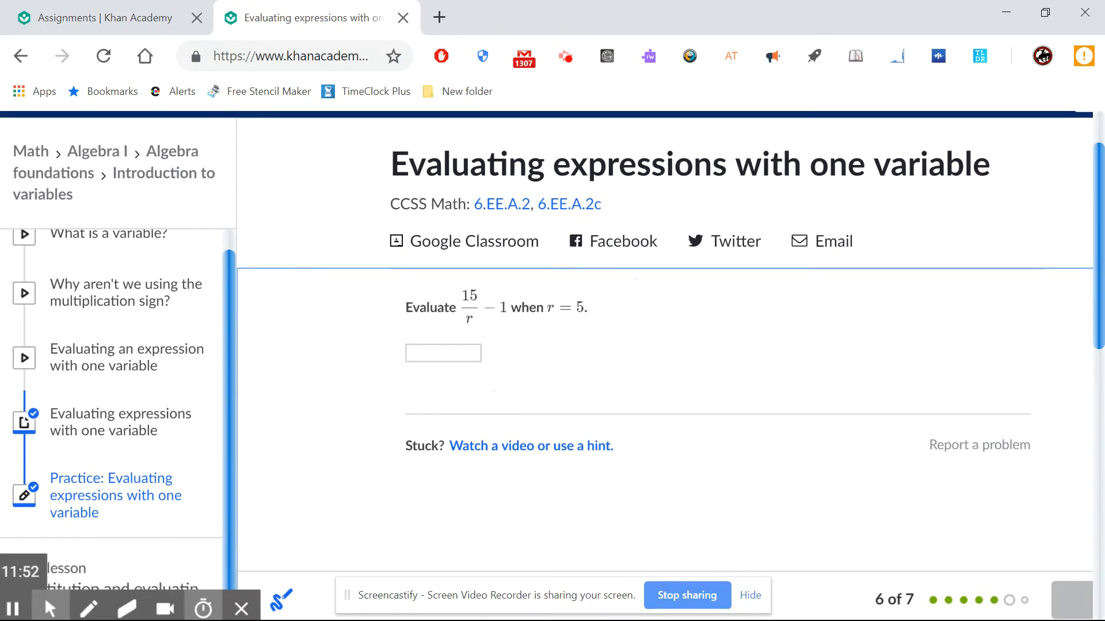
{"action": "scroll", "coordinate": [493, 304], "scroll_direction": "up", "scroll_amount": 2}
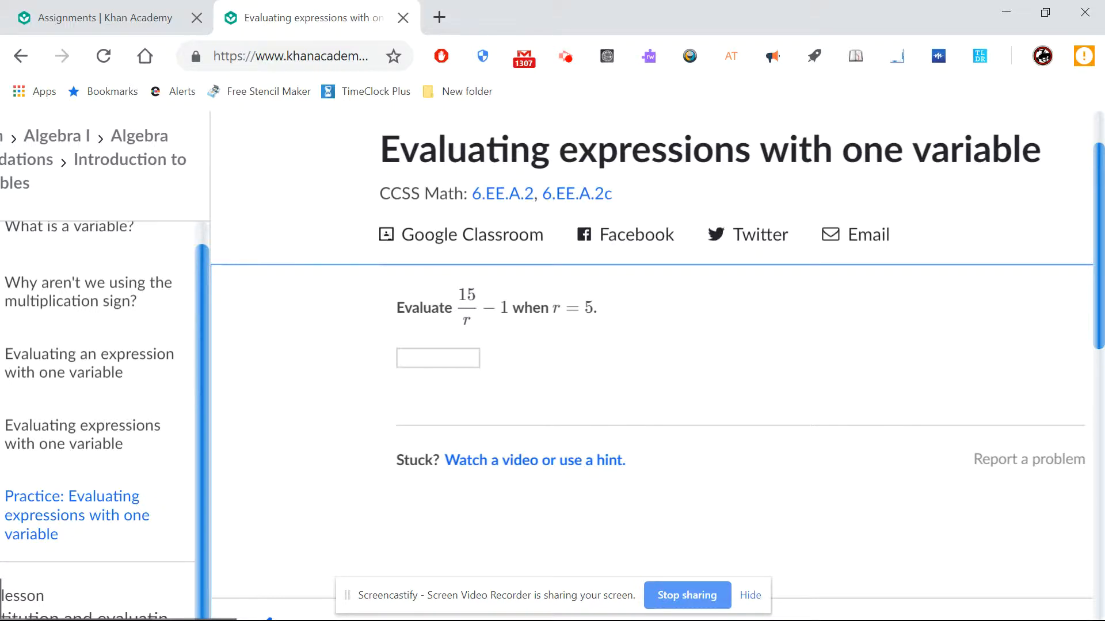
{"action": "left_click", "coordinate": [437, 358]}
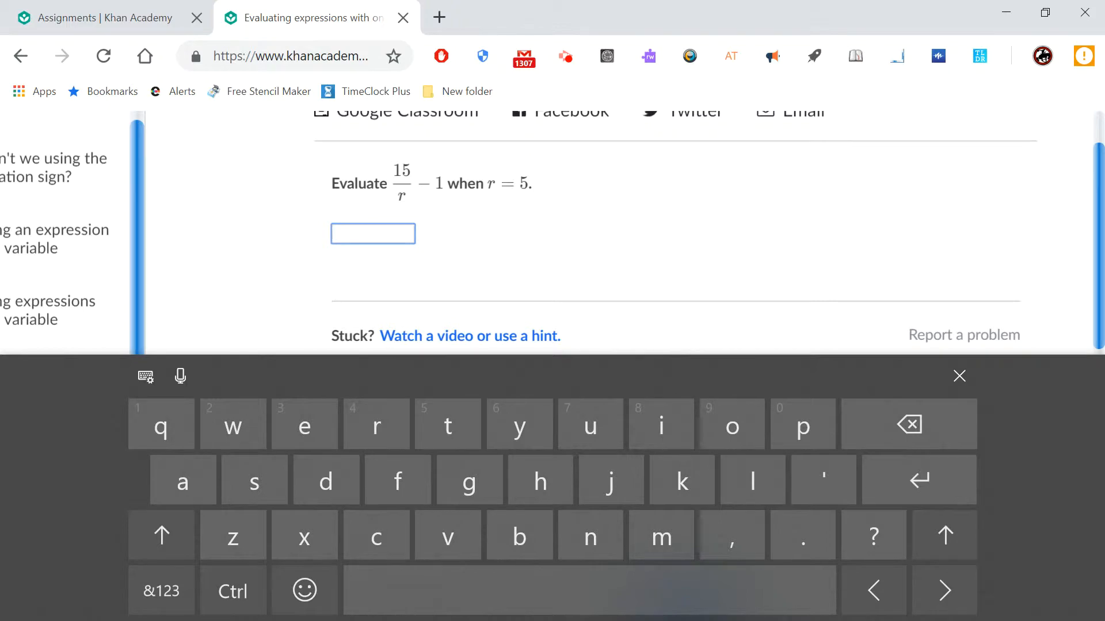
{"action": "left_click", "coordinate": [161, 591]}
{"action": "type", "text": "2"}
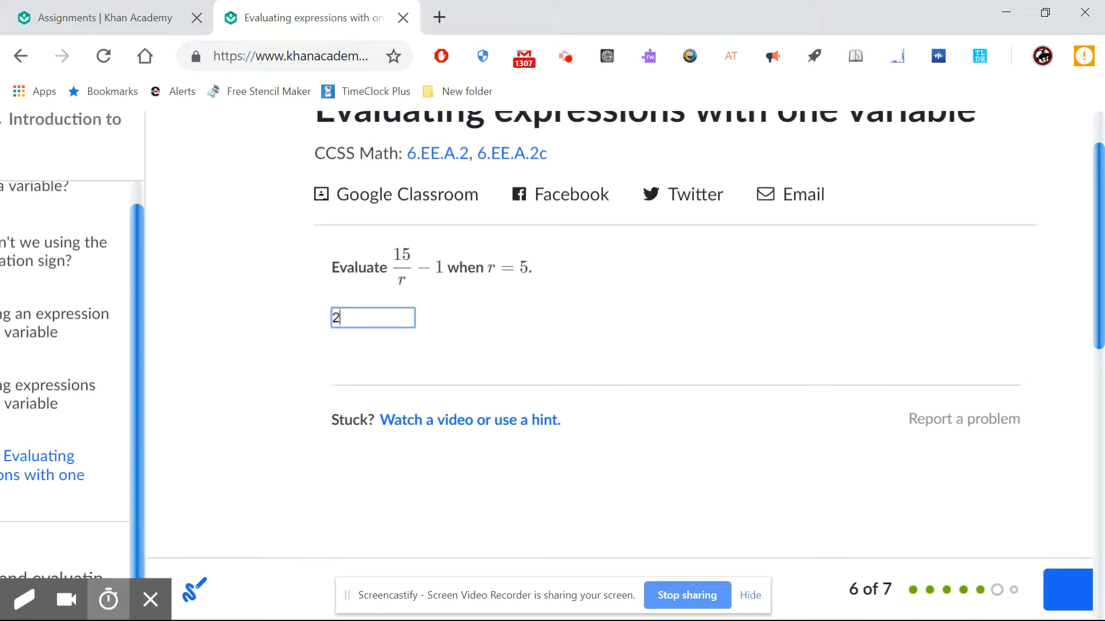
Step: Check the entered answer to the 15/r − 1 question and advance to the next question
{"action": "key", "text": "ctrl+0"}
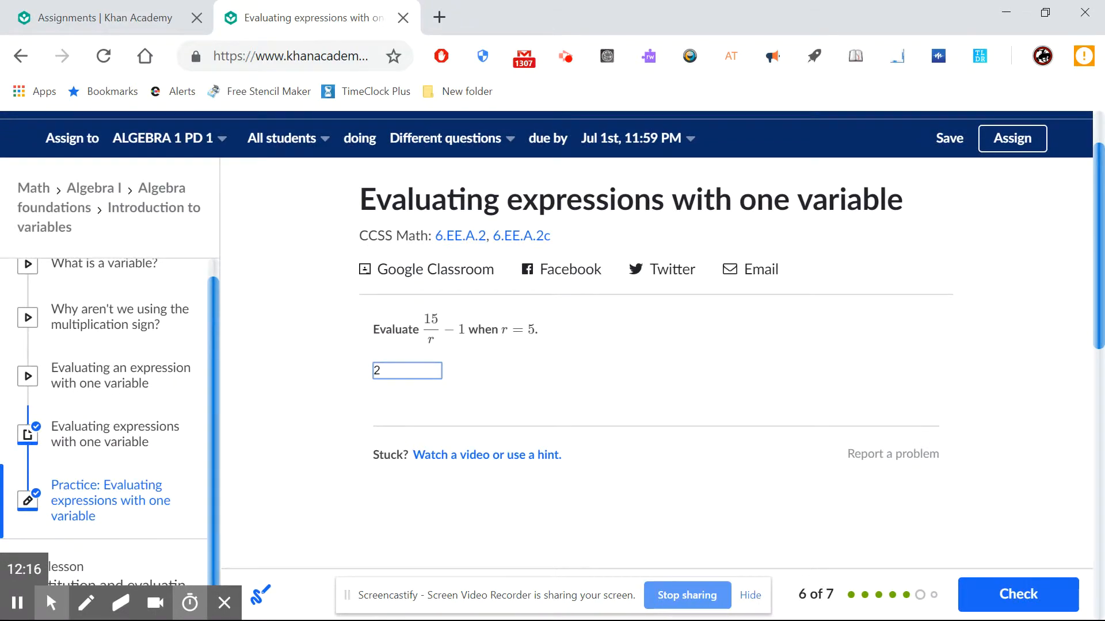
{"action": "key", "text": "Return"}
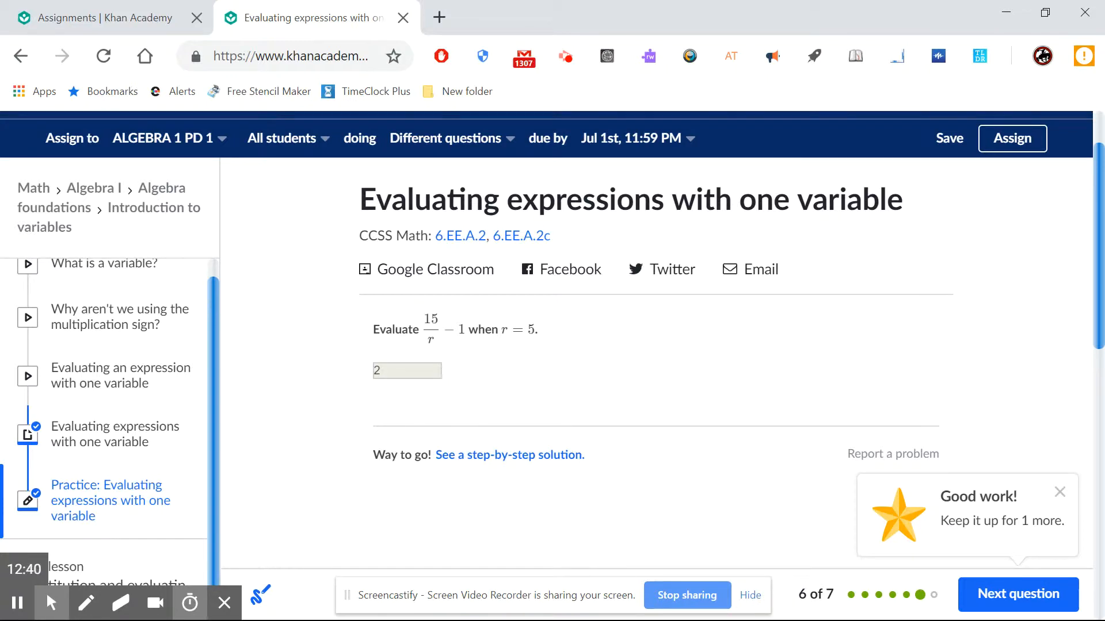
{"action": "key", "text": "Return"}
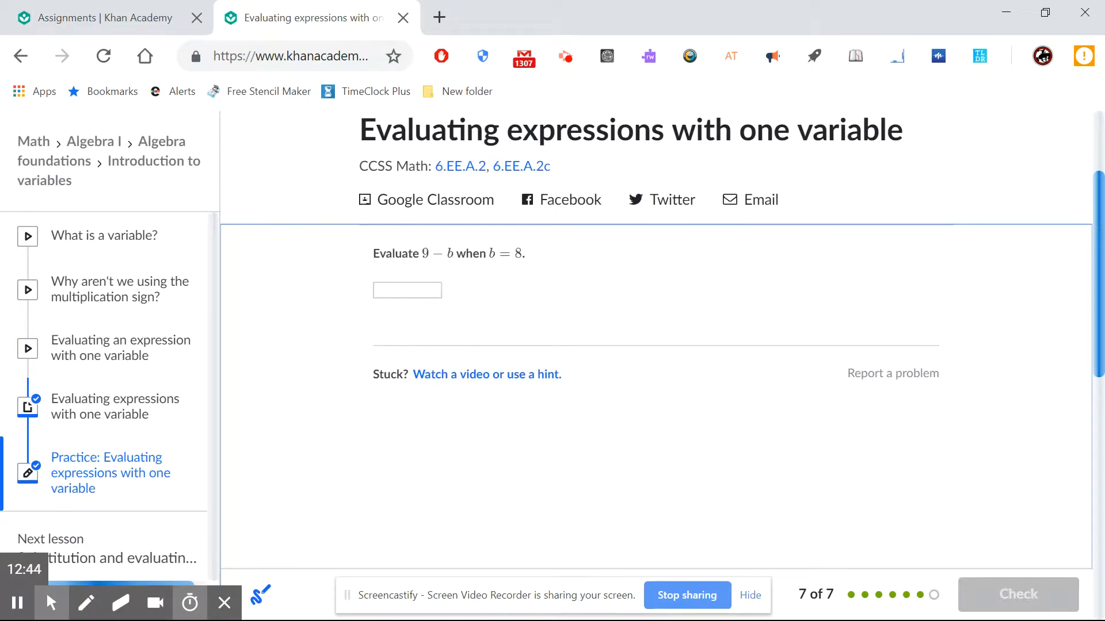
Step: Answer the question "Evaluate 9 − b when b = 8" with 5 and check the answer
{"action": "left_click", "coordinate": [406, 290]}
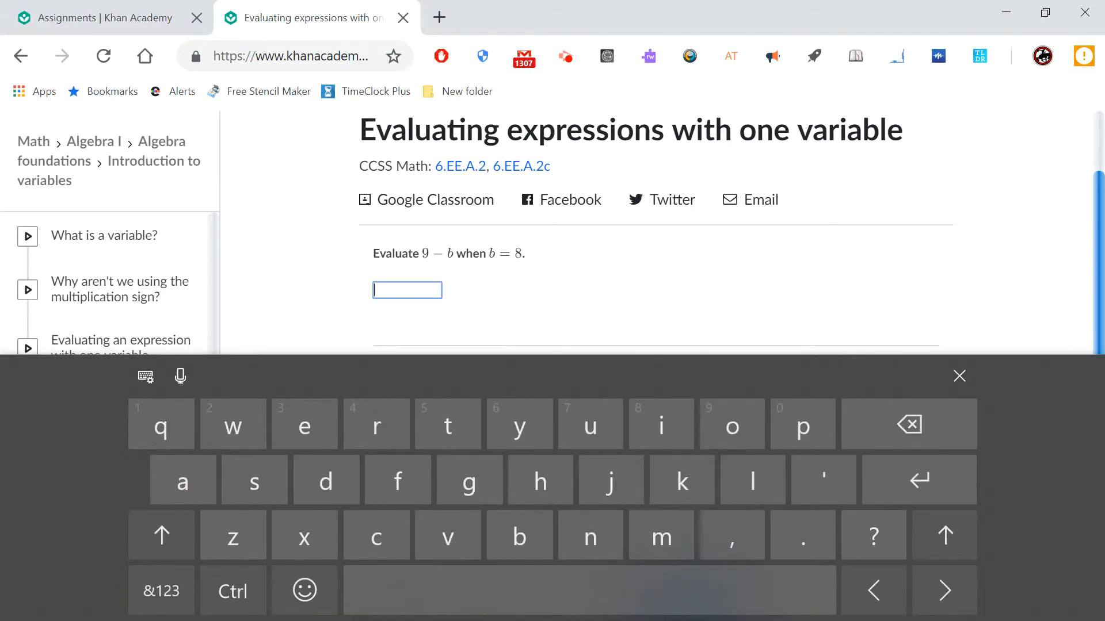
{"action": "left_click", "coordinate": [161, 591]}
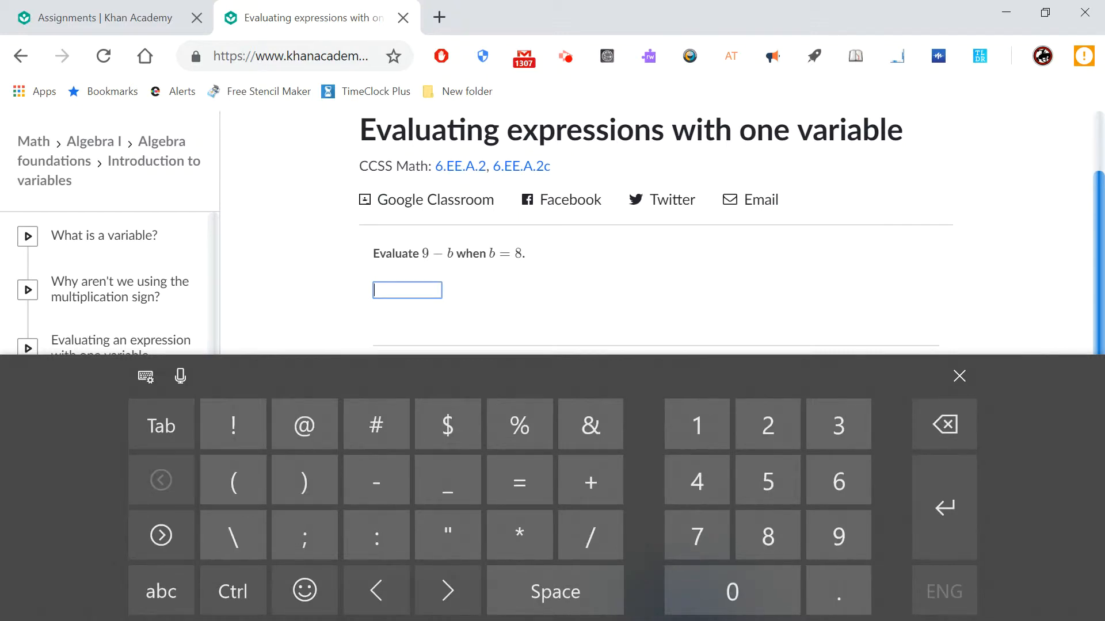
{"action": "type", "text": "5"}
{"action": "left_click", "coordinate": [959, 375]}
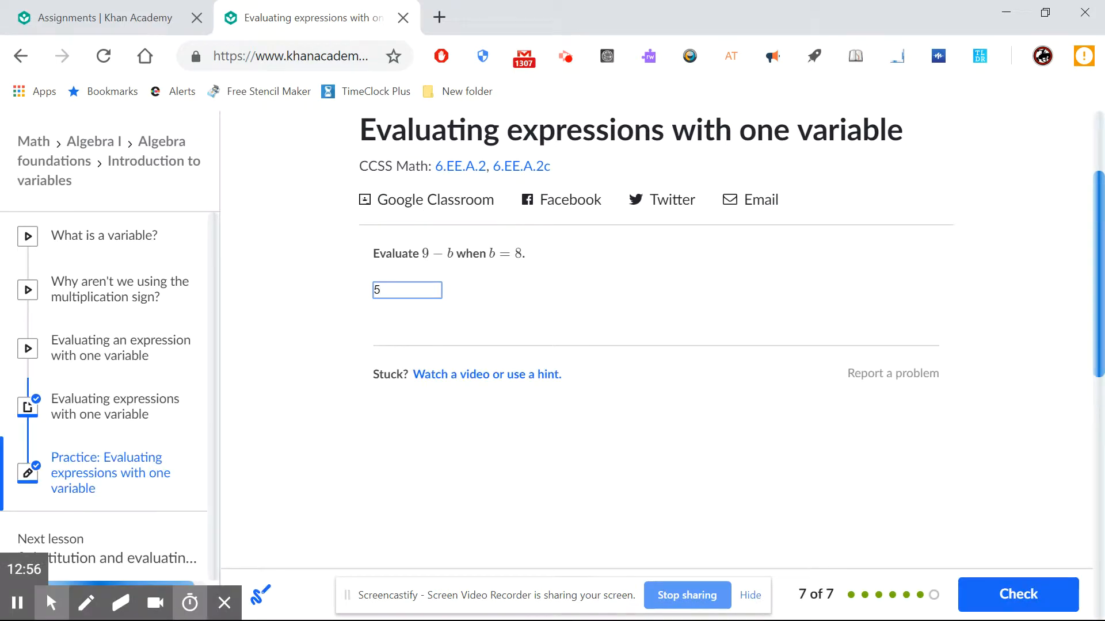
{"action": "left_click", "coordinate": [1017, 594]}
{"action": "left_click", "coordinate": [1018, 594]}
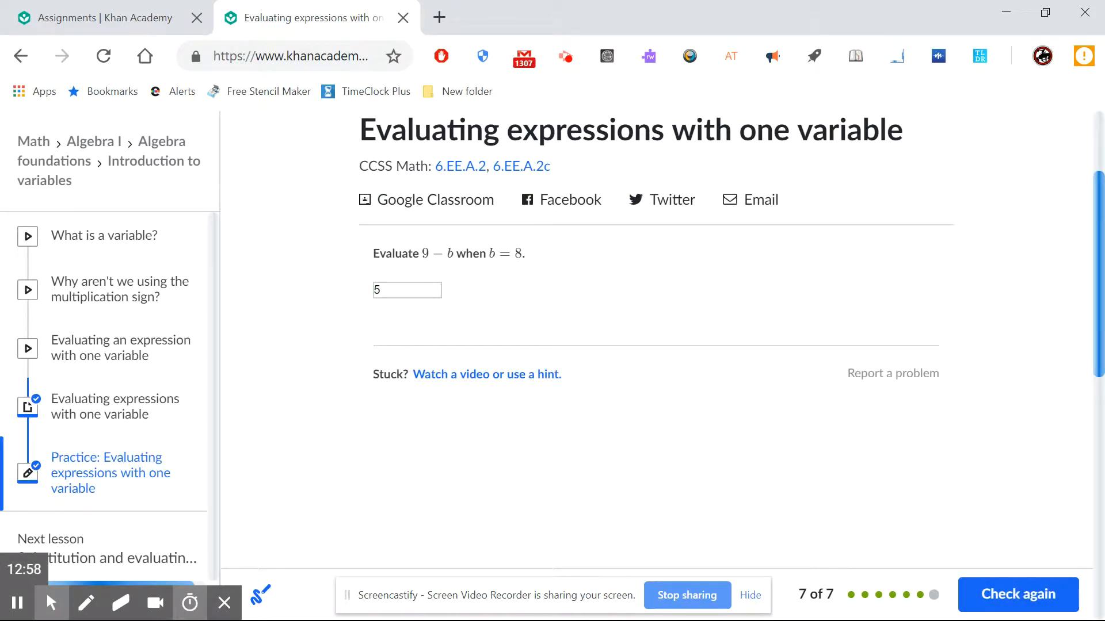
{"action": "key", "text": "Return"}
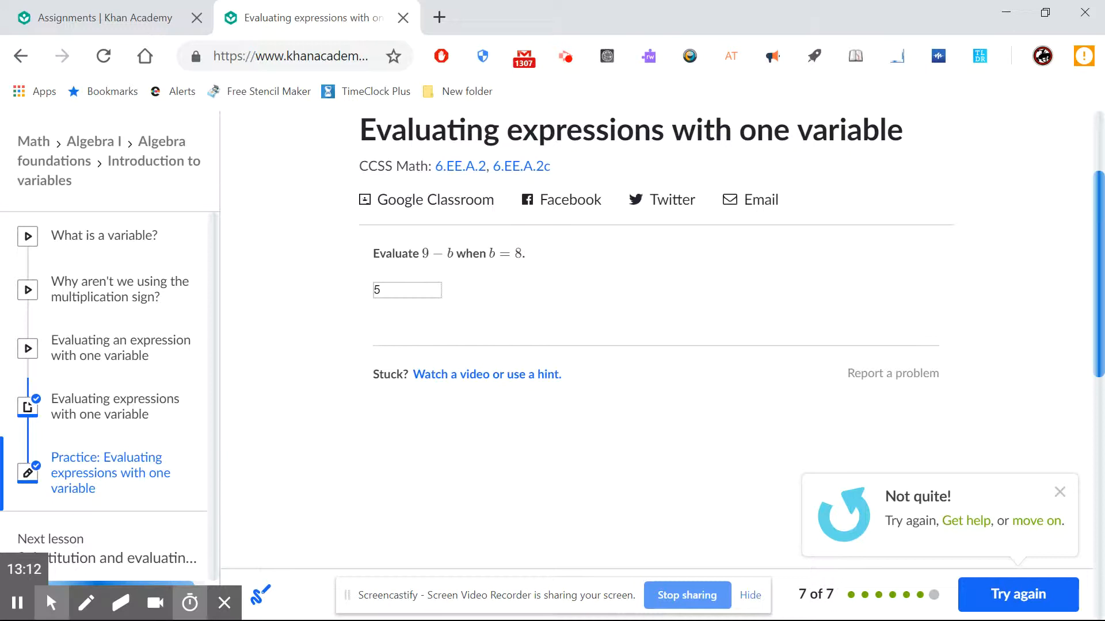
Step: Get help on the 9 − b question and look through the solution hints and related videos
{"action": "left_click", "coordinate": [966, 521]}
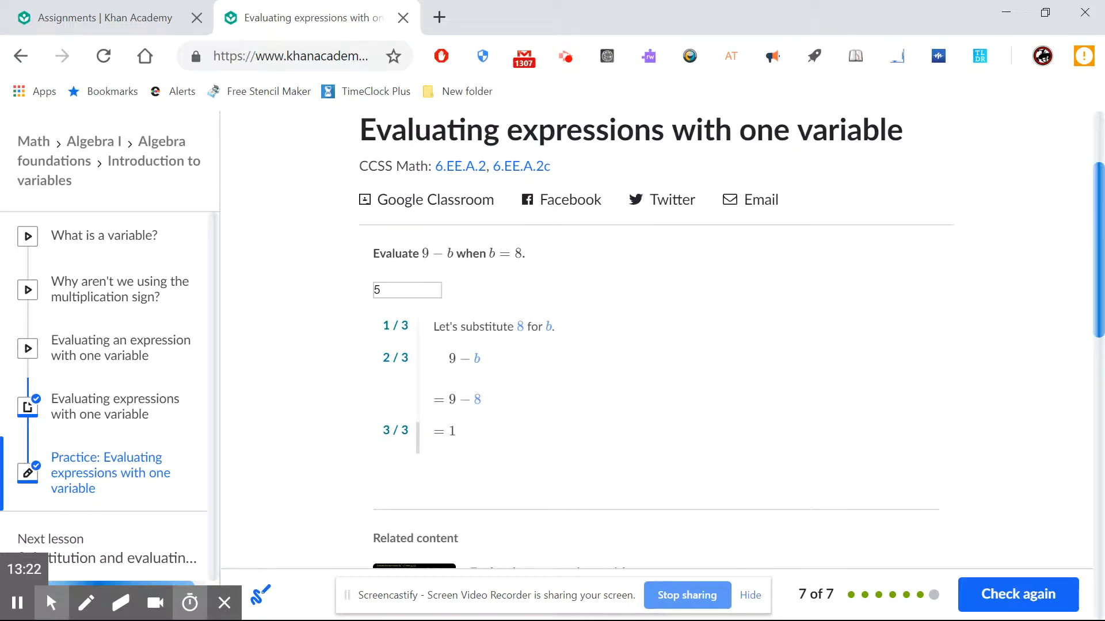
{"action": "scroll", "coordinate": [661, 345], "scroll_direction": "down", "scroll_amount": 3}
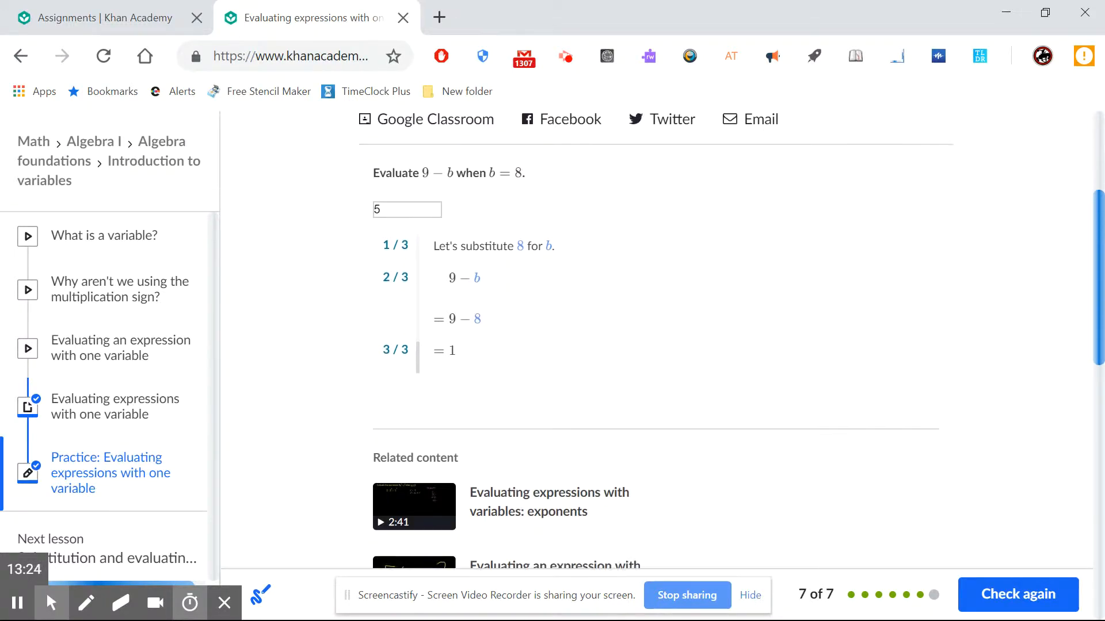
{"action": "scroll", "coordinate": [662, 346], "scroll_direction": "down", "scroll_amount": 3}
{"action": "scroll", "coordinate": [661, 346], "scroll_direction": "up", "scroll_amount": 2}
{"action": "scroll", "coordinate": [662, 346], "scroll_direction": "down", "scroll_amount": 1}
{"action": "scroll", "coordinate": [661, 346], "scroll_direction": "down", "scroll_amount": 4}
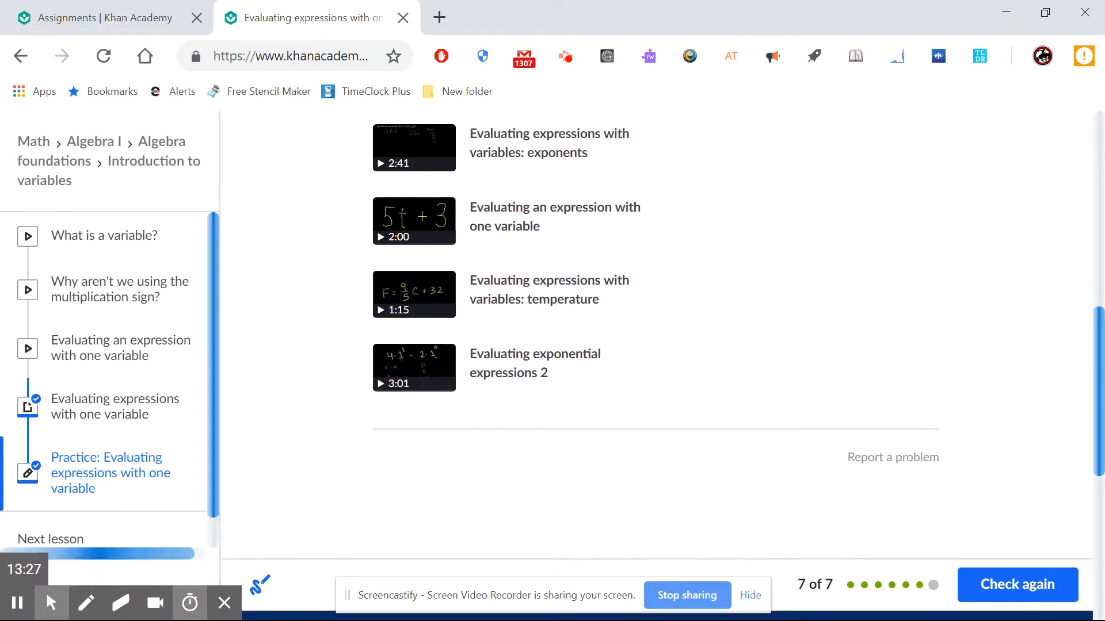
{"action": "scroll", "coordinate": [662, 345], "scroll_direction": "up", "scroll_amount": 4}
{"action": "scroll", "coordinate": [656, 345], "scroll_direction": "up", "scroll_amount": 3}
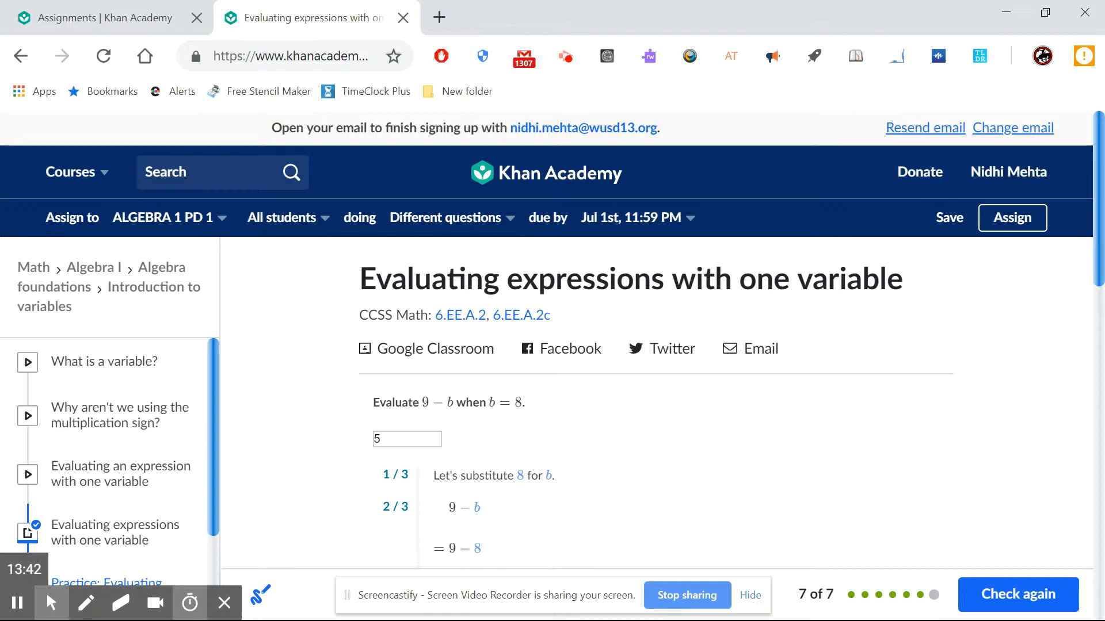
Step: Return to the class list, keeping a single browser tab, and open the ALGEBRA 1 PD 1 class
{"action": "left_click", "coordinate": [545, 173]}
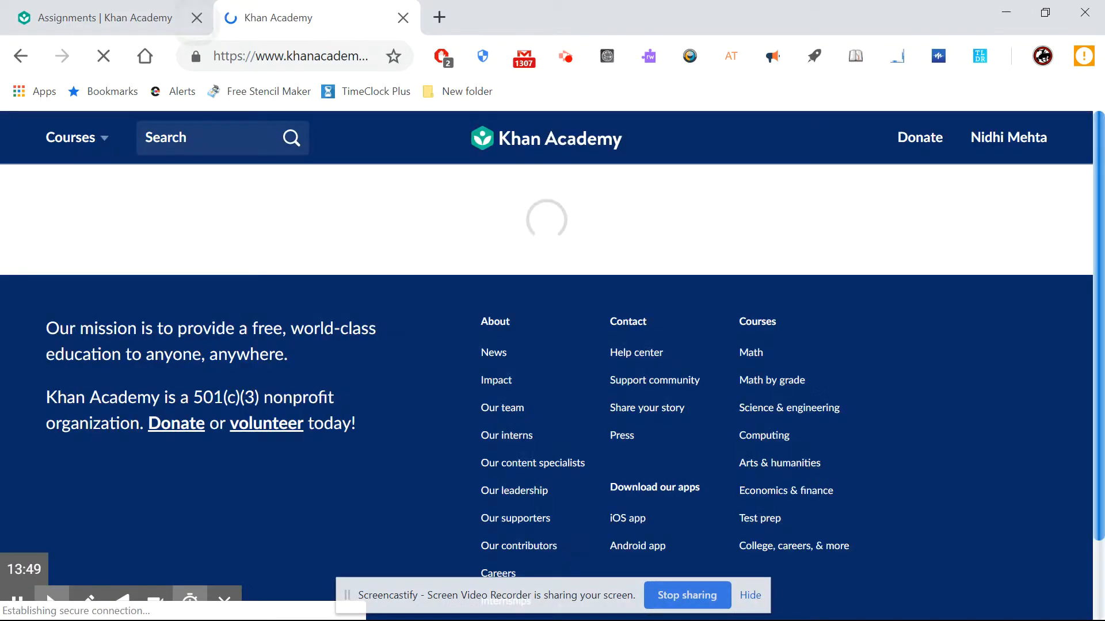
{"action": "left_click", "coordinate": [197, 18]}
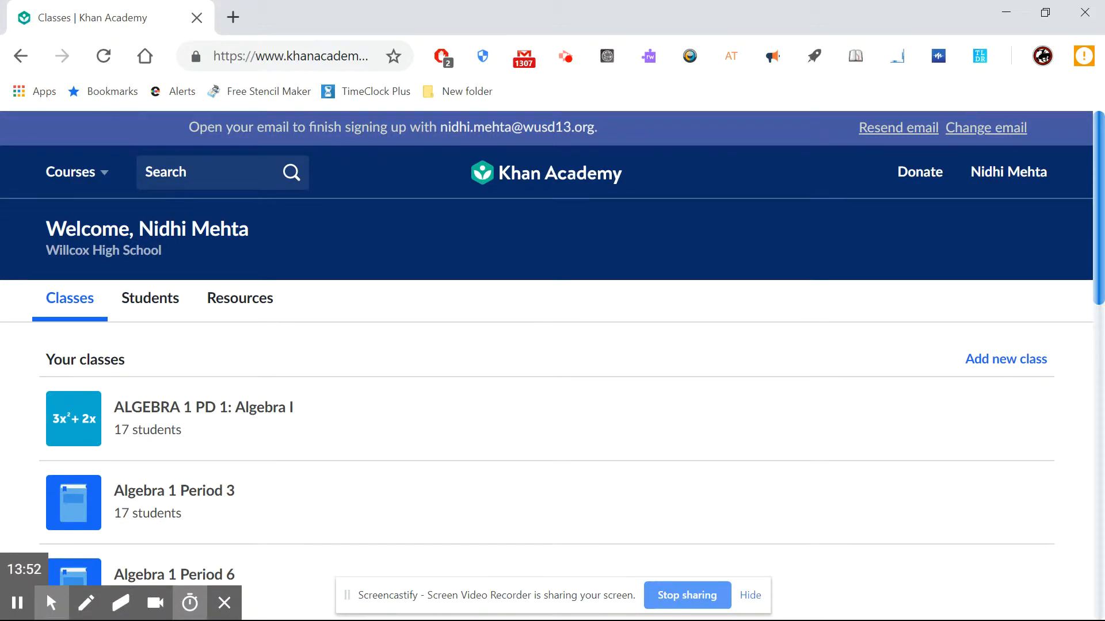
{"action": "scroll", "coordinate": [547, 374], "scroll_direction": "down", "scroll_amount": 10}
{"action": "scroll", "coordinate": [547, 374], "scroll_direction": "up", "scroll_amount": 10}
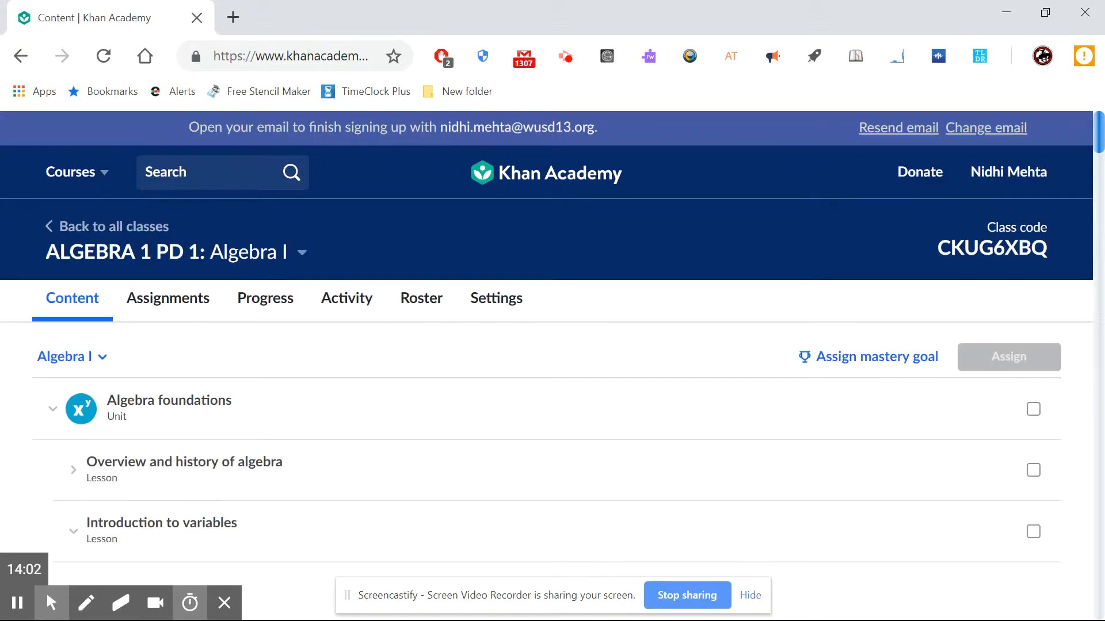
Step: View the class's assignments by student, examine the scores table, and switch the view to by assignment
{"action": "left_click", "coordinate": [168, 298]}
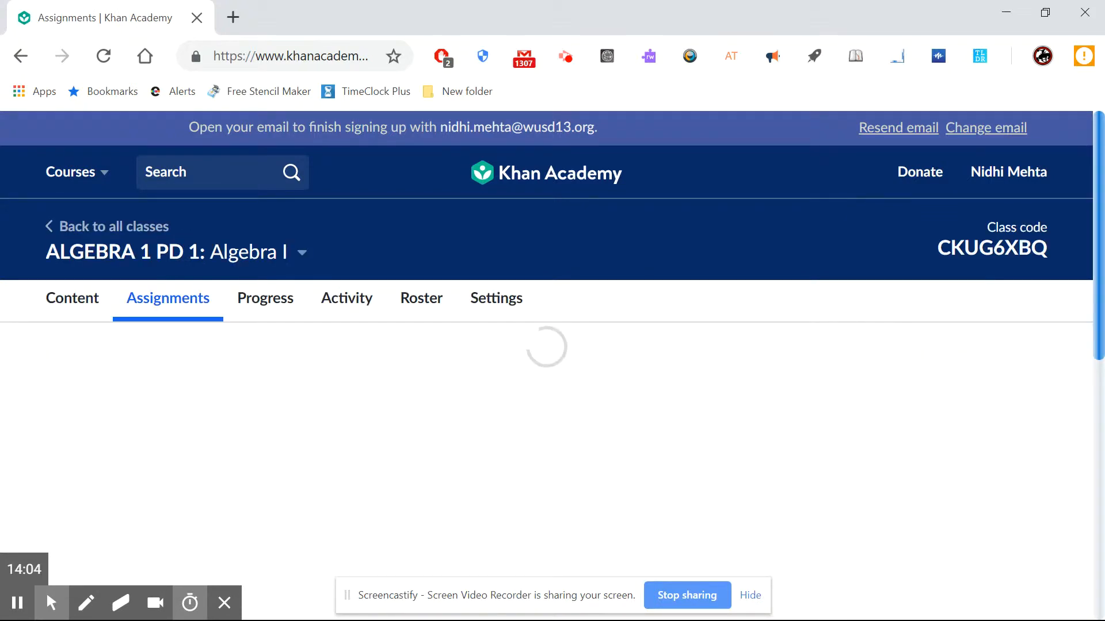
{"action": "left_click", "coordinate": [84, 353]}
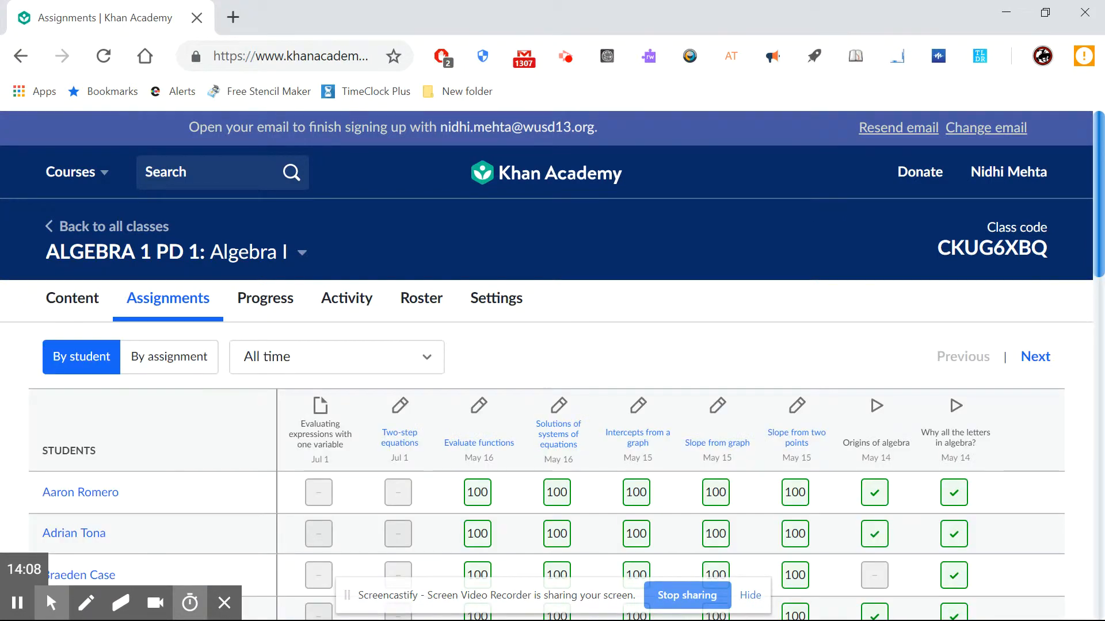
{"action": "left_click", "coordinate": [83, 498]}
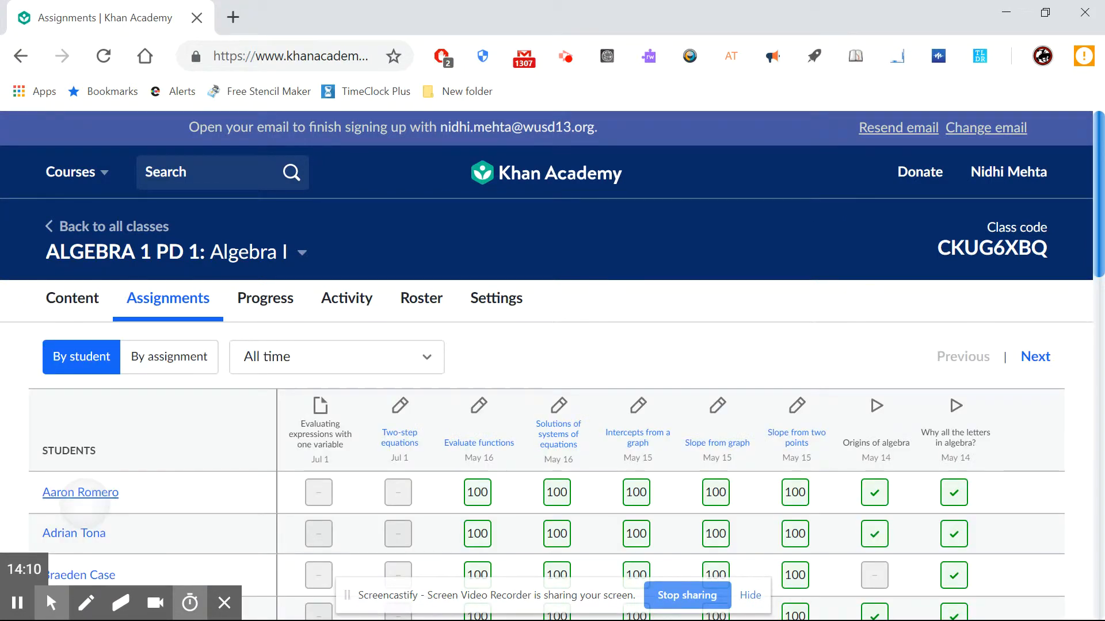
{"action": "right_click", "coordinate": [87, 495]}
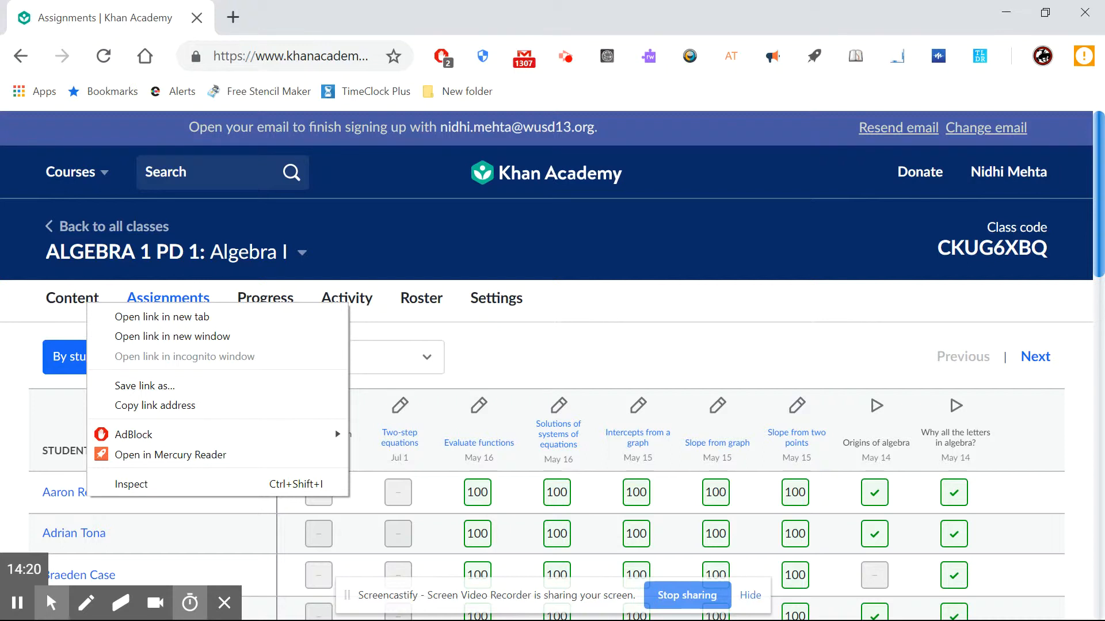
{"action": "key", "text": "Escape"}
{"action": "left_click", "coordinate": [170, 357]}
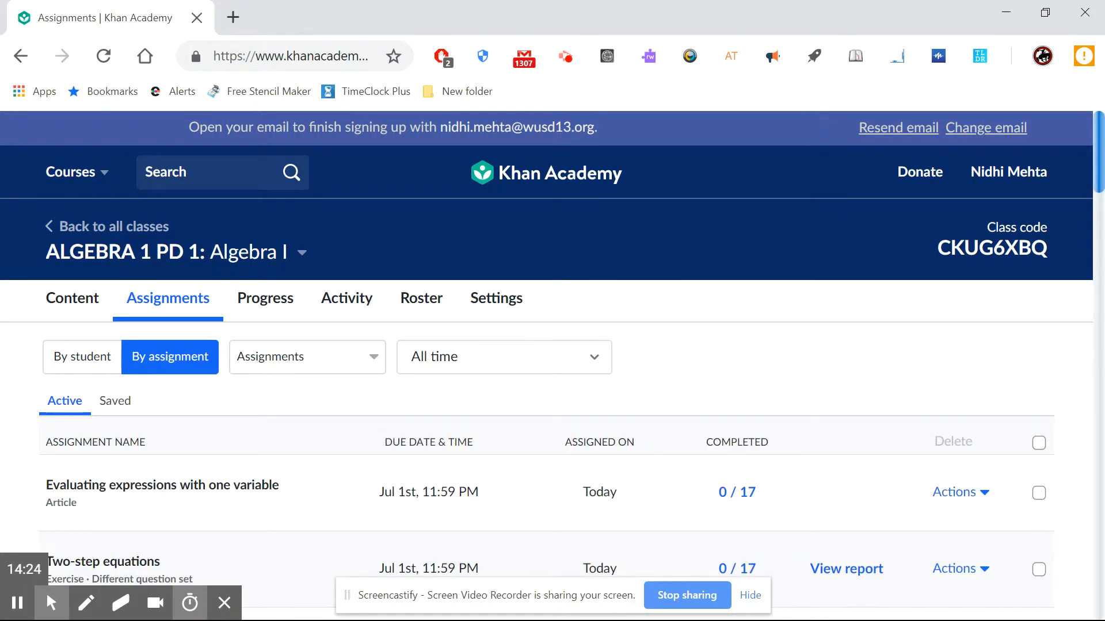
Step: View the class's course mastery progress, its activity for the last 7 days, and its student roster
{"action": "left_click", "coordinate": [264, 298]}
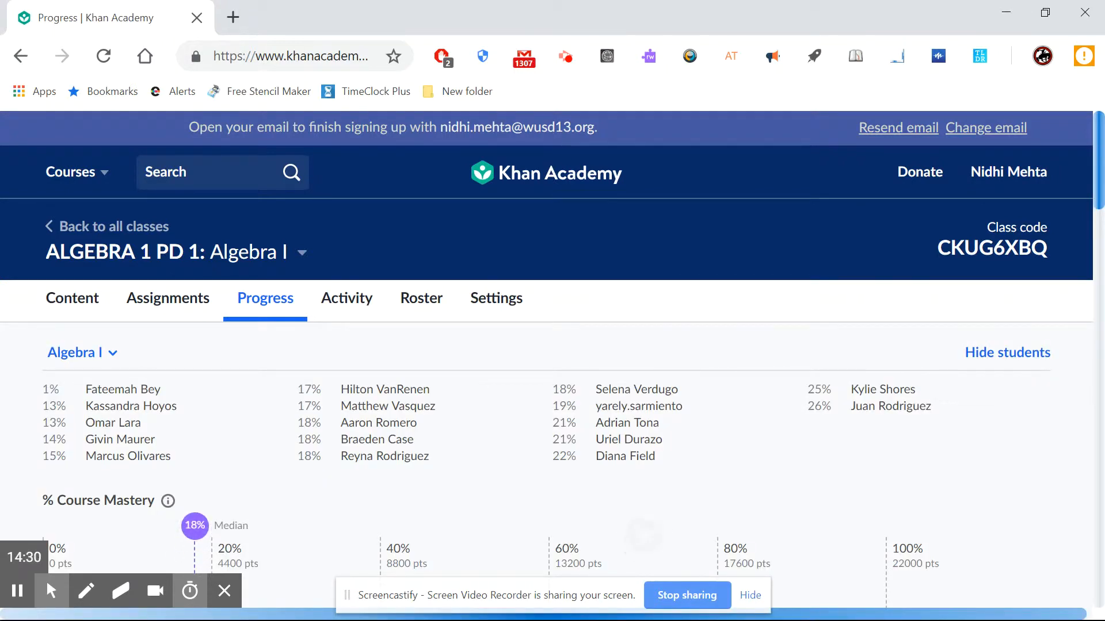
{"action": "left_click", "coordinate": [363, 298]}
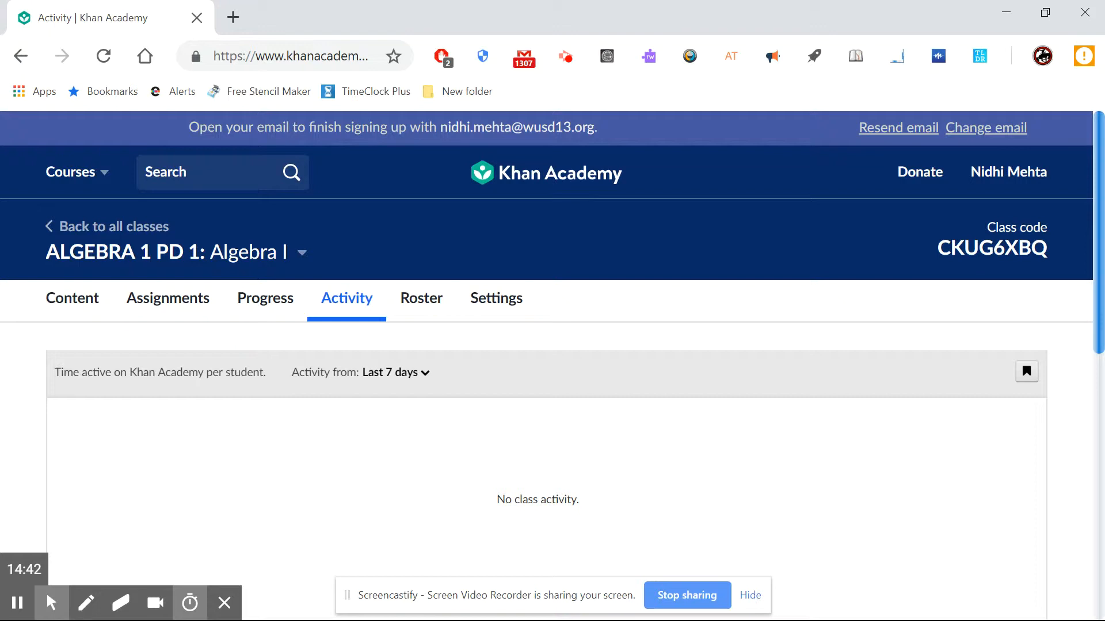
{"action": "left_click", "coordinate": [421, 298]}
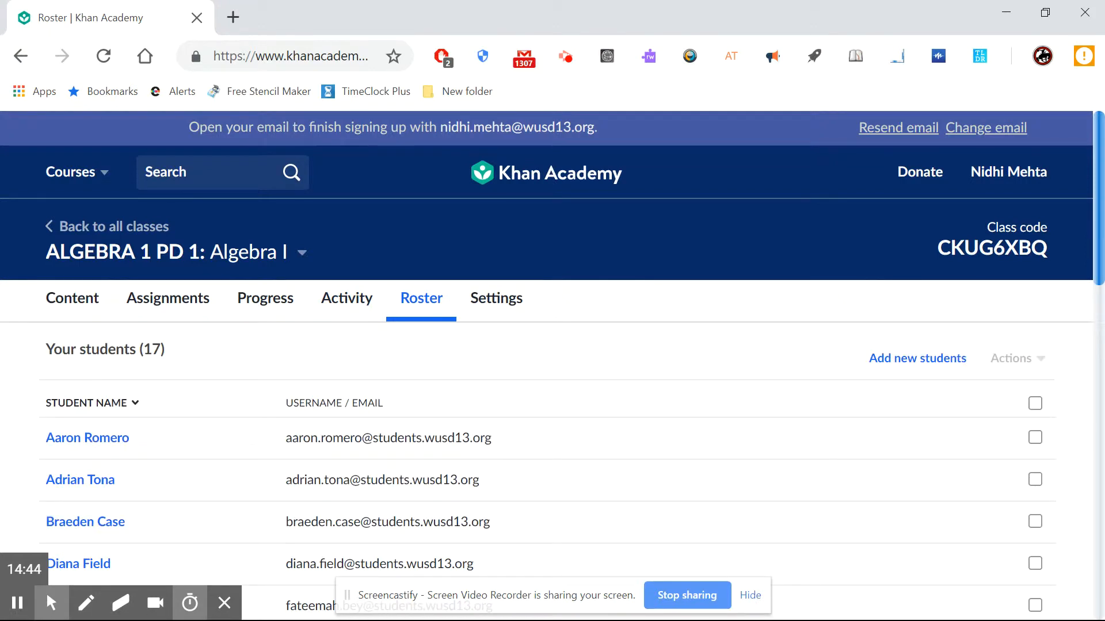
Step: Open the class settings and examine the class name, course, student data download, SAT reporting, Google Classroom sync and email options
{"action": "left_click", "coordinate": [496, 298]}
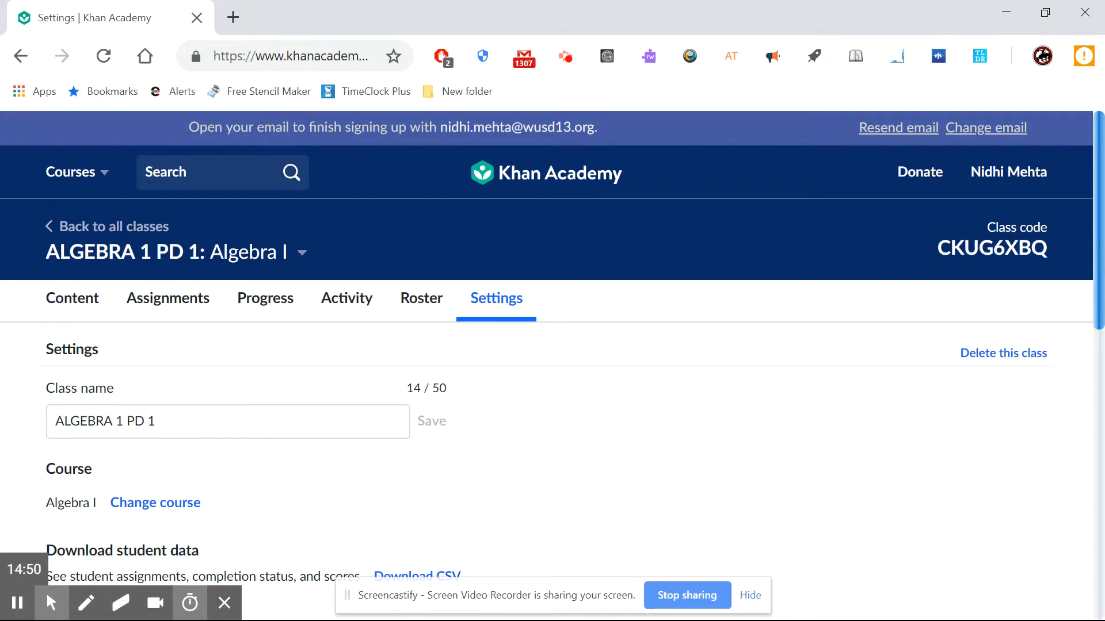
{"action": "scroll", "coordinate": [552, 363], "scroll_direction": "down", "scroll_amount": 1}
{"action": "scroll", "coordinate": [552, 363], "scroll_direction": "up", "scroll_amount": 1}
{"action": "scroll", "coordinate": [553, 362], "scroll_direction": "down", "scroll_amount": 1}
{"action": "scroll", "coordinate": [553, 362], "scroll_direction": "down", "scroll_amount": 1}
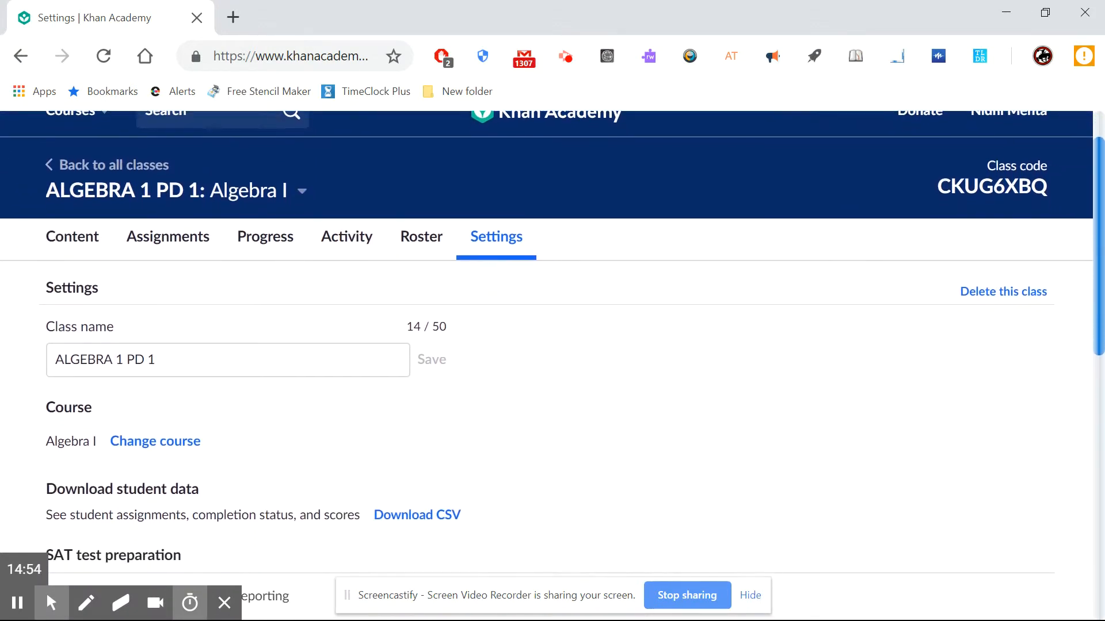
{"action": "scroll", "coordinate": [553, 362], "scroll_direction": "up", "scroll_amount": 1}
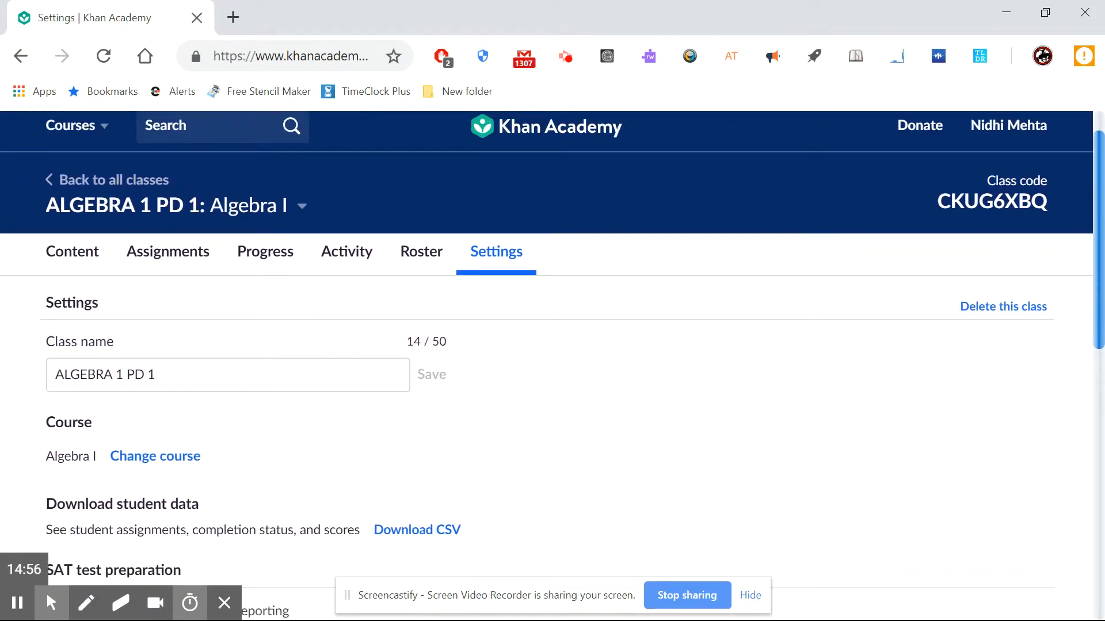
{"action": "scroll", "coordinate": [552, 362], "scroll_direction": "down", "scroll_amount": 2}
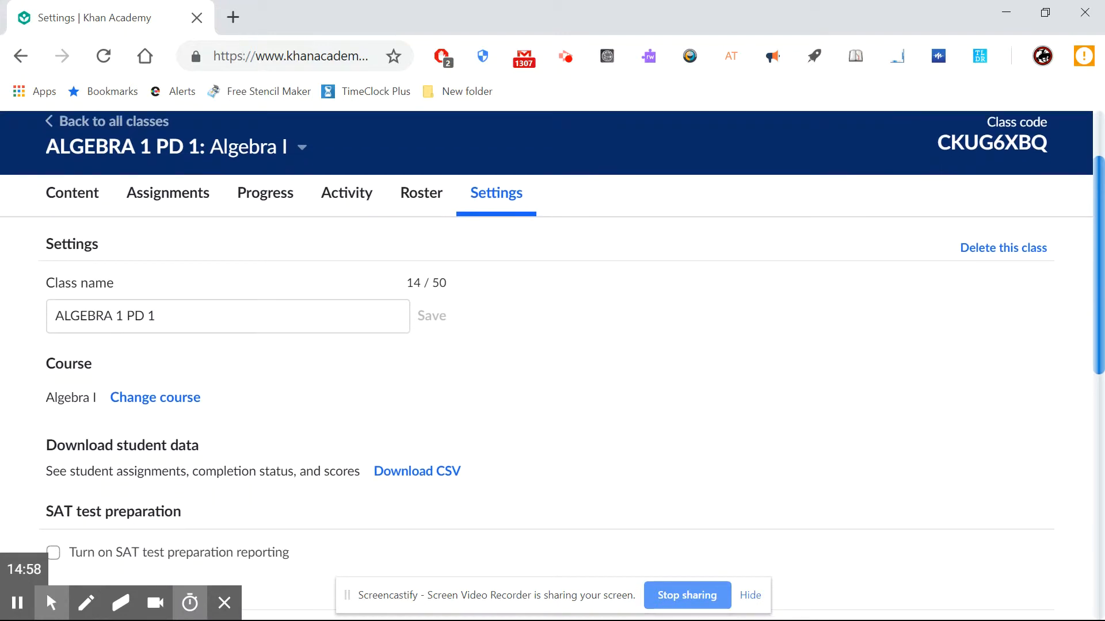
{"action": "scroll", "coordinate": [552, 362], "scroll_direction": "up", "scroll_amount": 1}
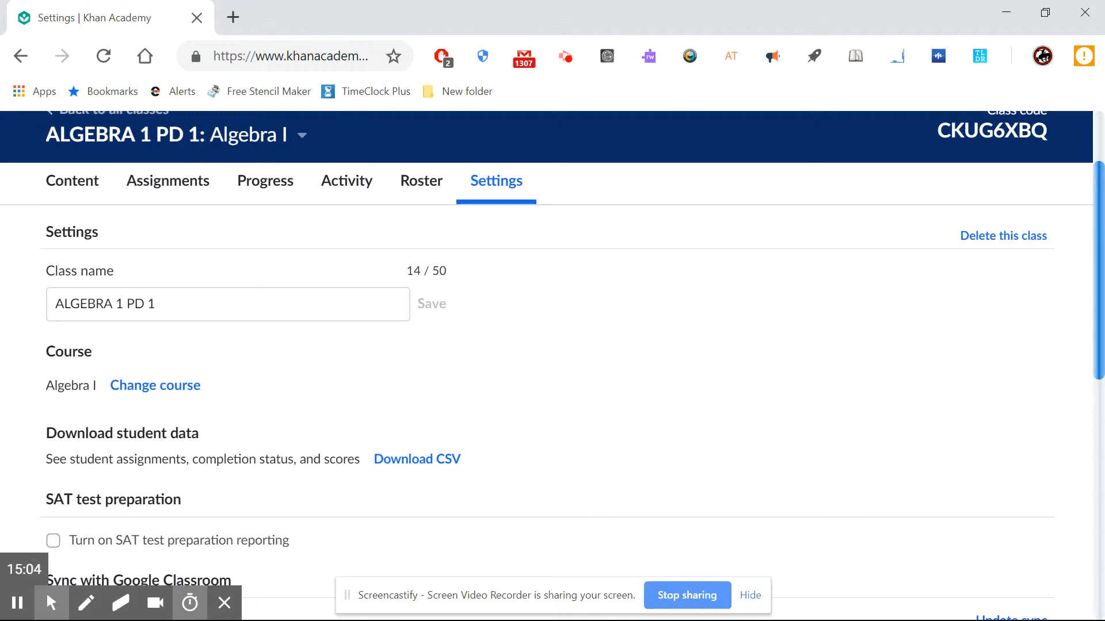
{"action": "scroll", "coordinate": [552, 366], "scroll_direction": "down", "scroll_amount": 2}
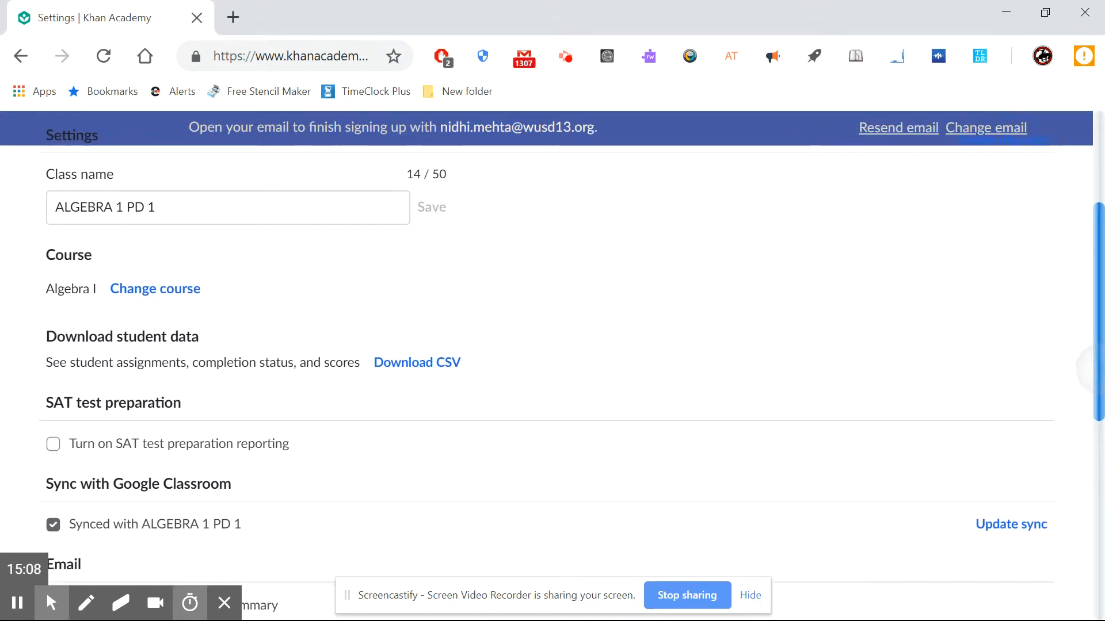
{"action": "scroll", "coordinate": [552, 366], "scroll_direction": "down", "scroll_amount": 1}
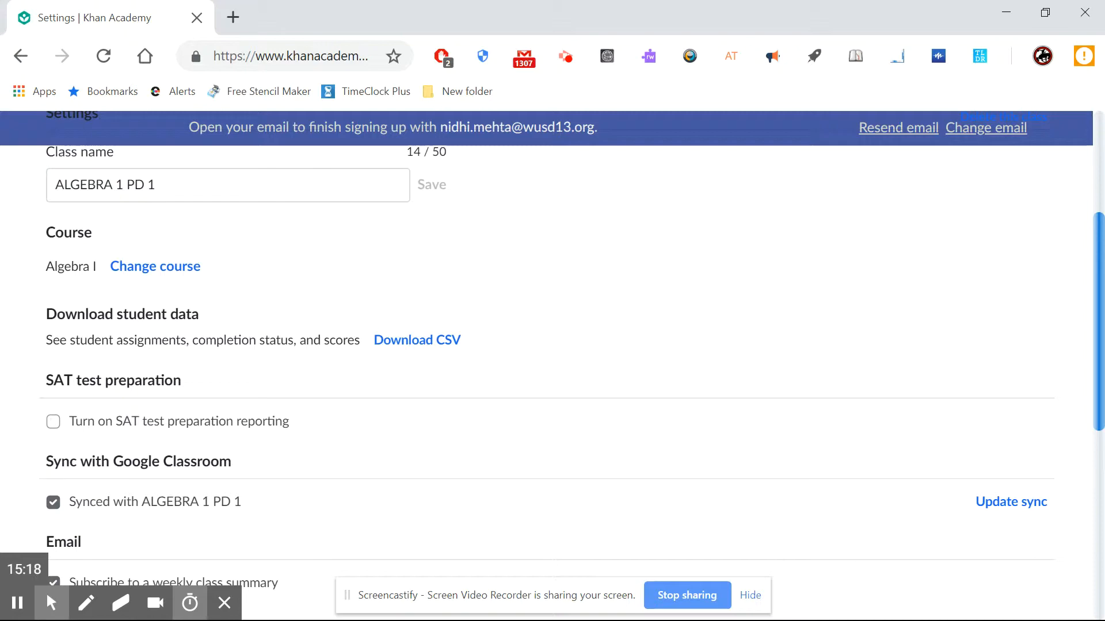
{"action": "scroll", "coordinate": [552, 366], "scroll_direction": "down", "scroll_amount": 3}
{"action": "scroll", "coordinate": [553, 366], "scroll_direction": "up", "scroll_amount": 4}
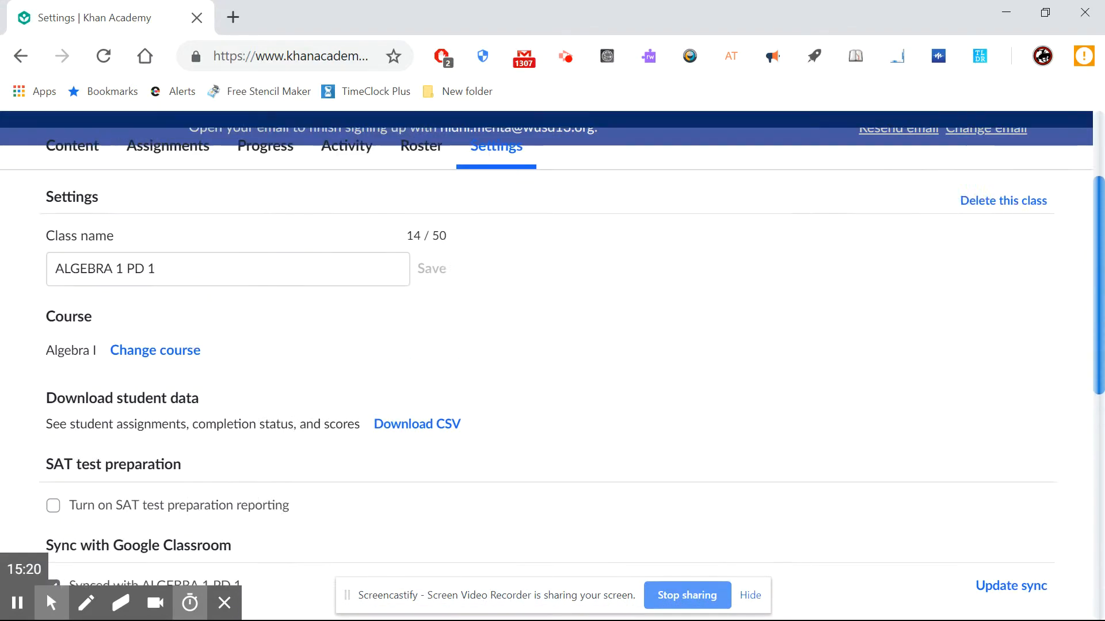
{"action": "scroll", "coordinate": [553, 366], "scroll_direction": "up", "scroll_amount": 3}
Step: Delete the "Evaluating expressions with one variable" and "Two-step equations" assignments from the class
{"action": "left_click", "coordinate": [167, 298]}
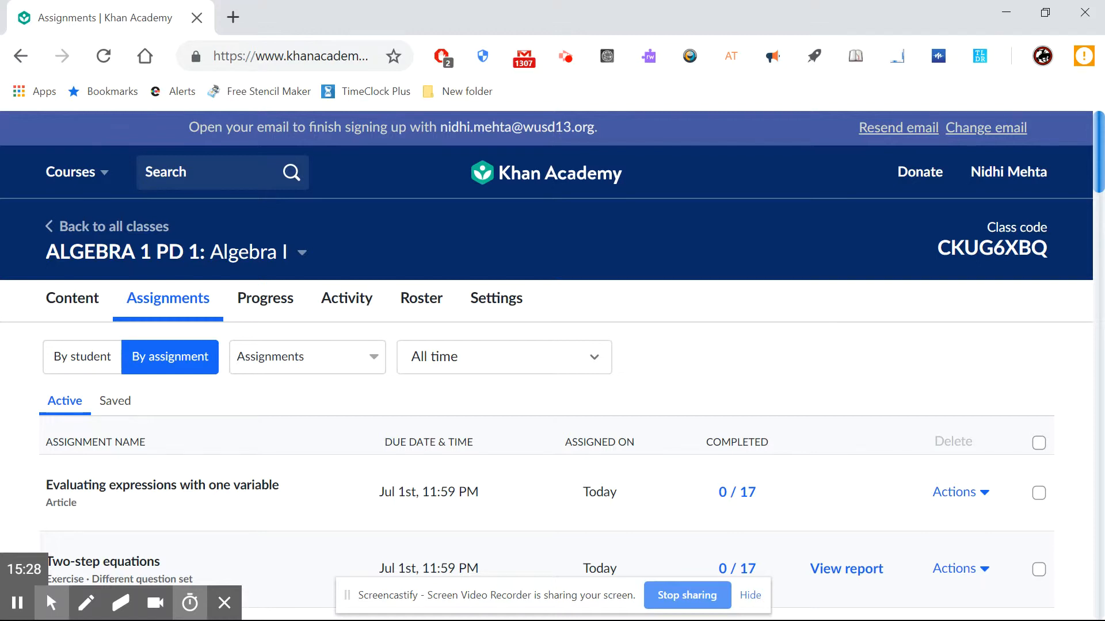
{"action": "left_click", "coordinate": [1039, 493]}
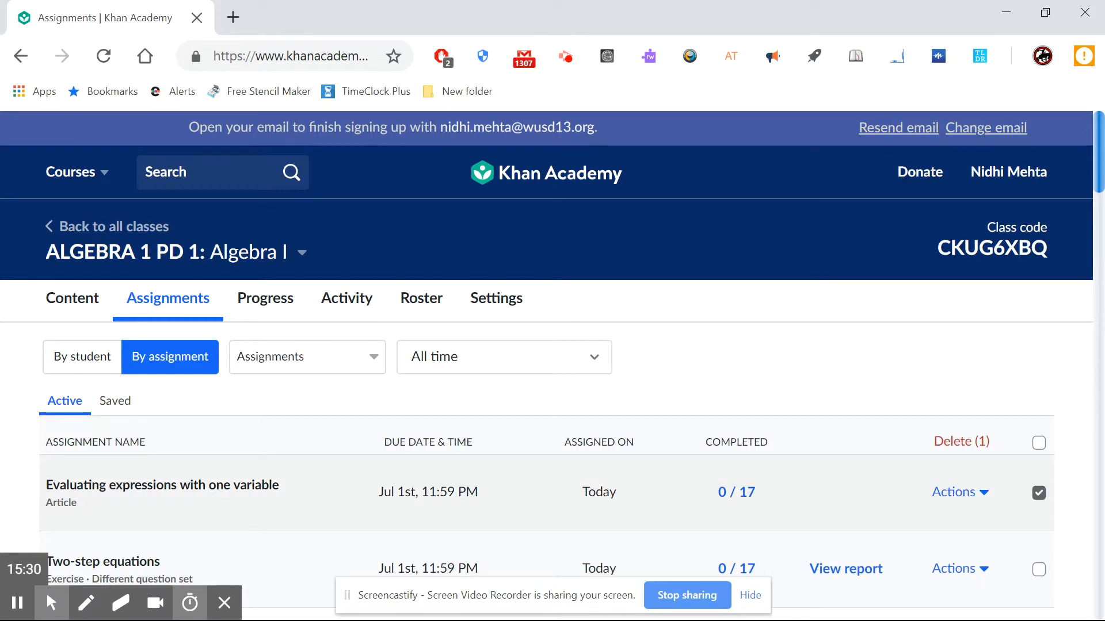
{"action": "left_click", "coordinate": [1038, 569]}
{"action": "left_click", "coordinate": [962, 441]}
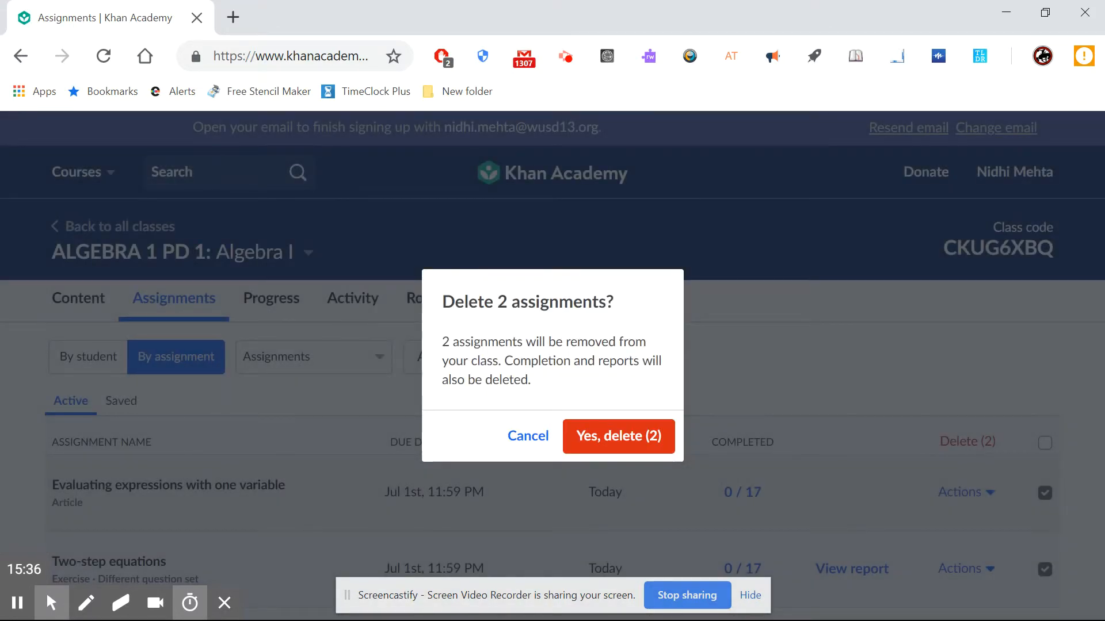
{"action": "left_click", "coordinate": [618, 436]}
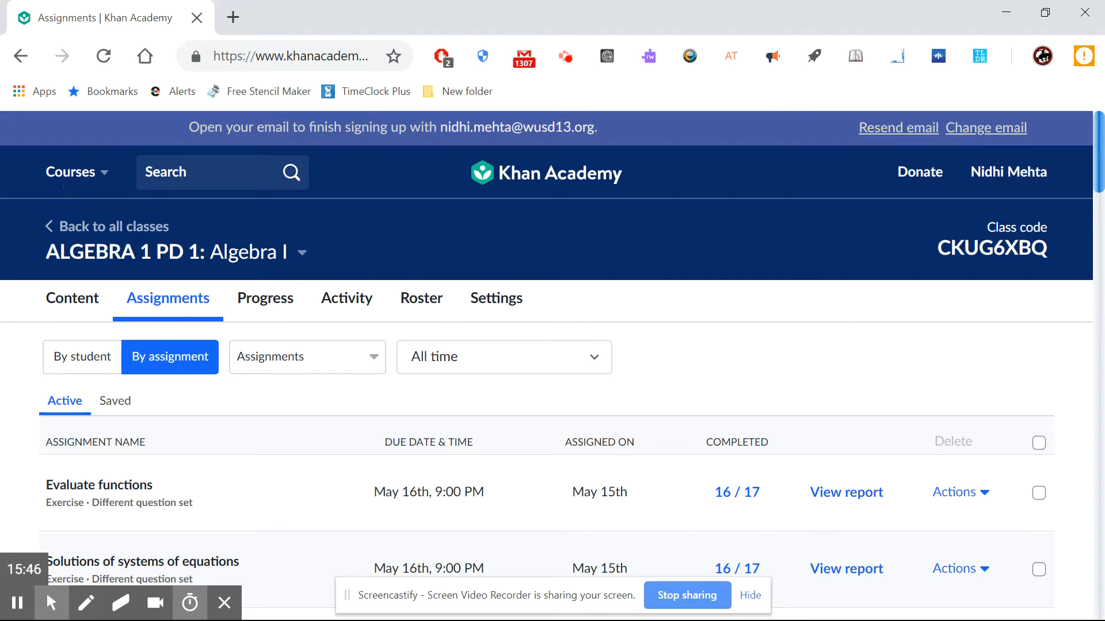
Step: Open the Early math course and its Mission, look at the mission progress, and return to the Khan Academy home page
{"action": "left_click", "coordinate": [63, 185]}
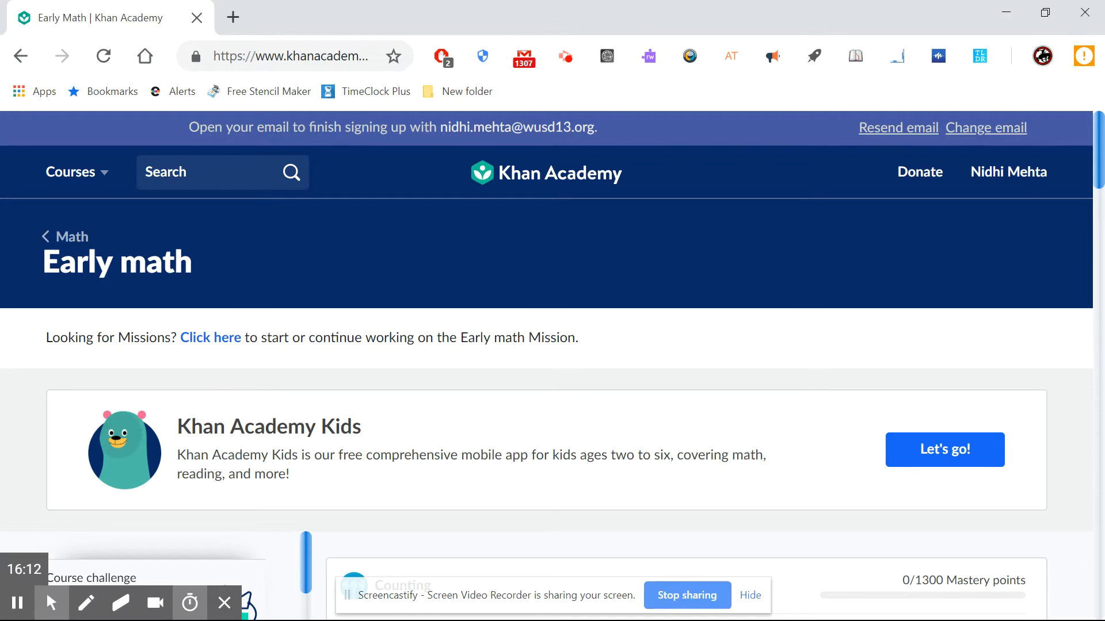
{"action": "left_click", "coordinate": [210, 338]}
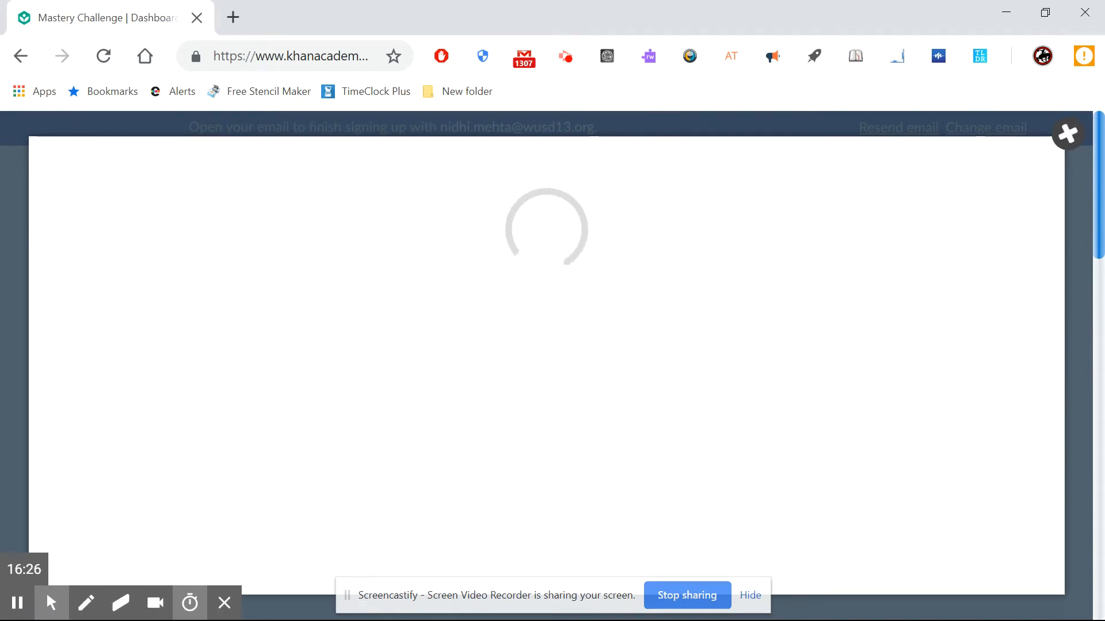
{"action": "left_click", "coordinate": [1067, 134]}
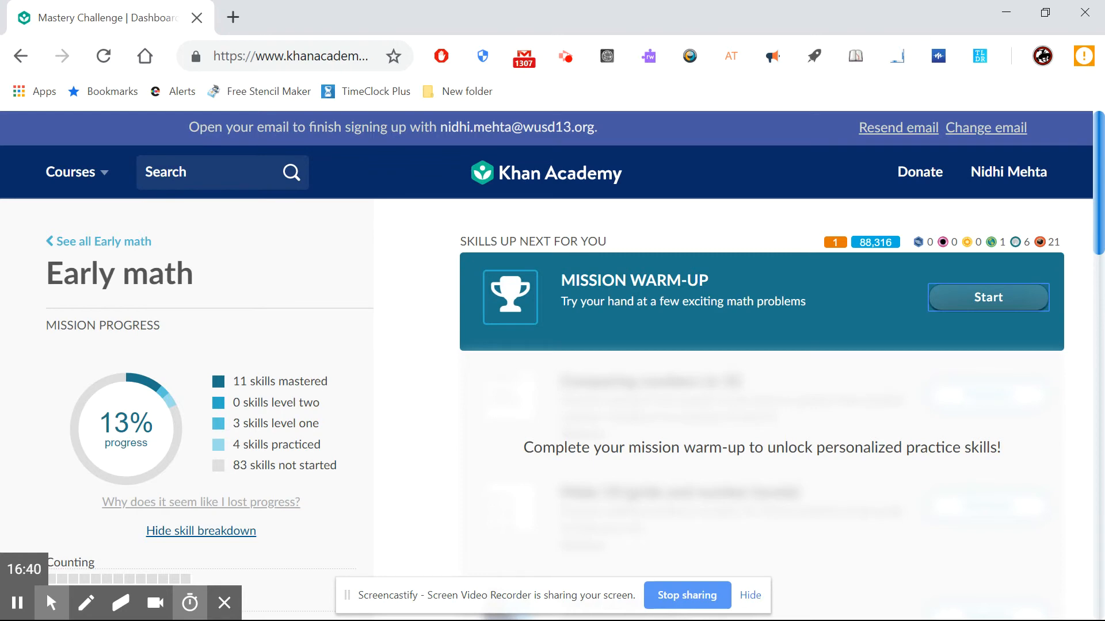
{"action": "left_click", "coordinate": [546, 173]}
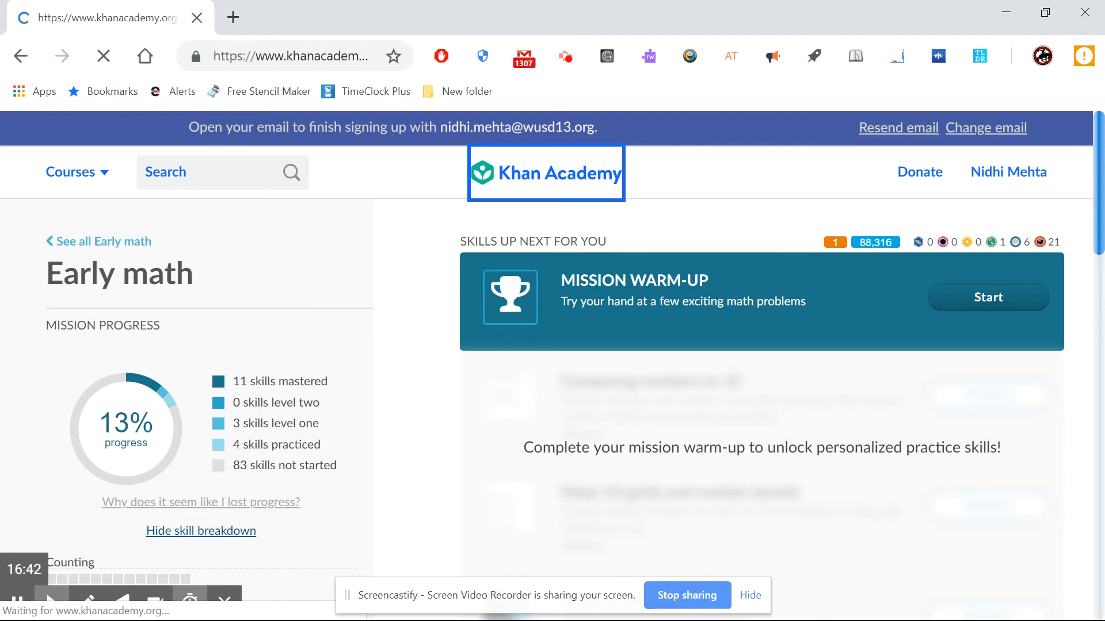